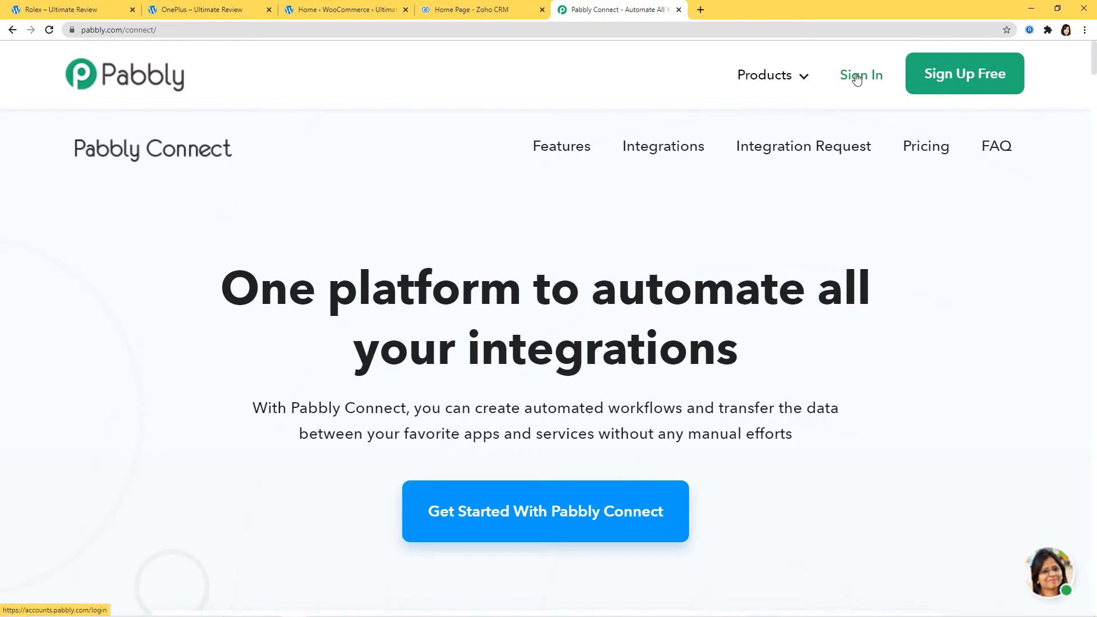
- Sign in to Pabbly and launch the Connect app from the All Apps page
left_click(857, 77)
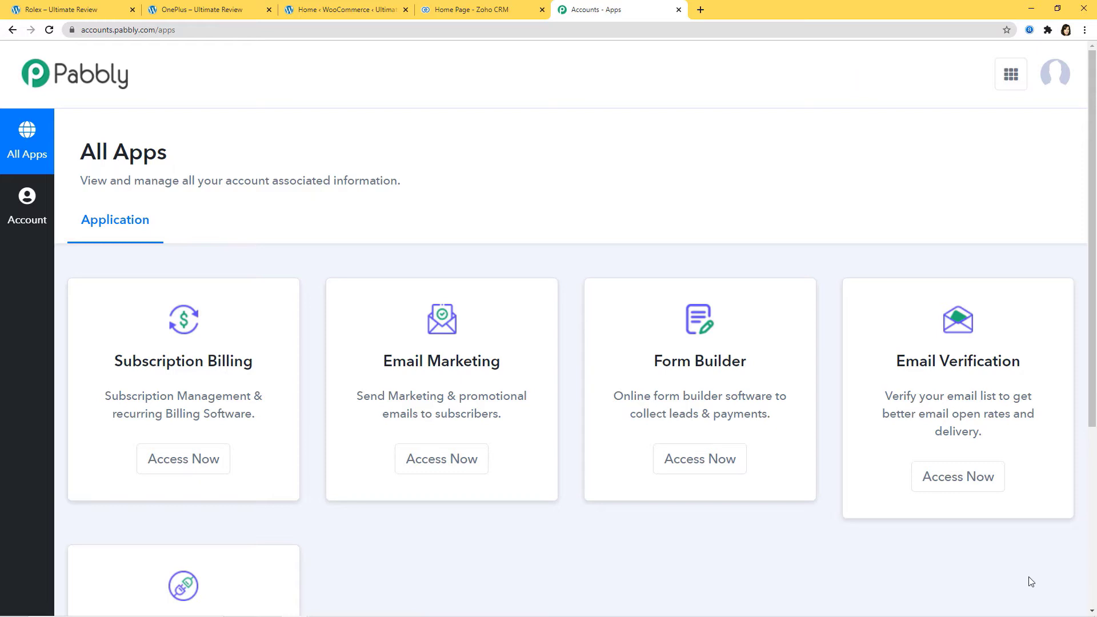
scroll(886, 502, "down", 2)
scroll(886, 503, "down", 3)
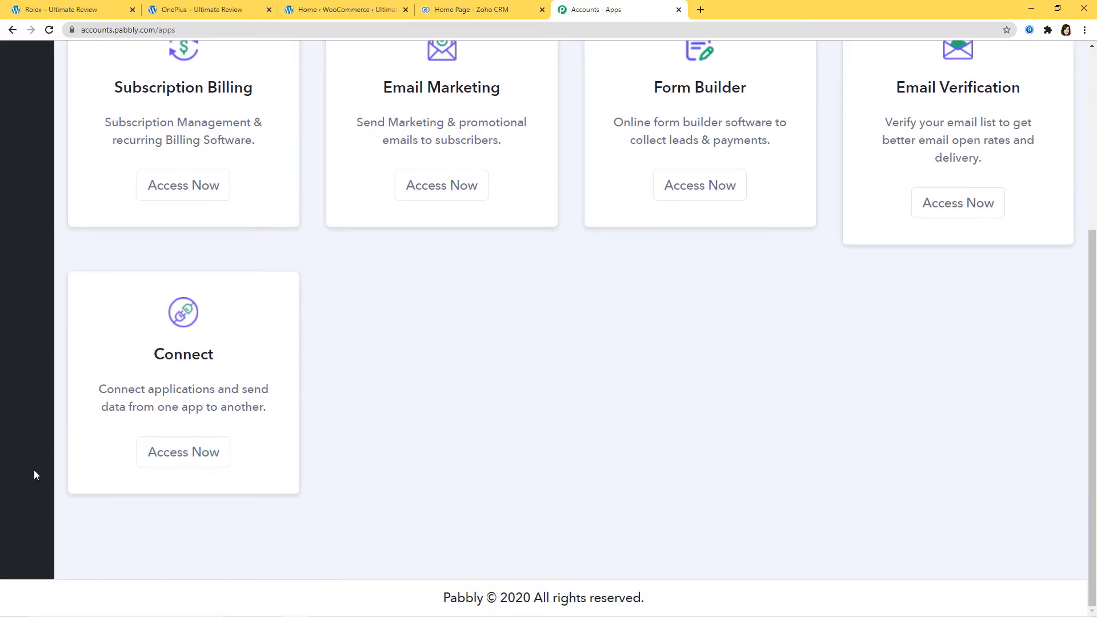
left_click(176, 458)
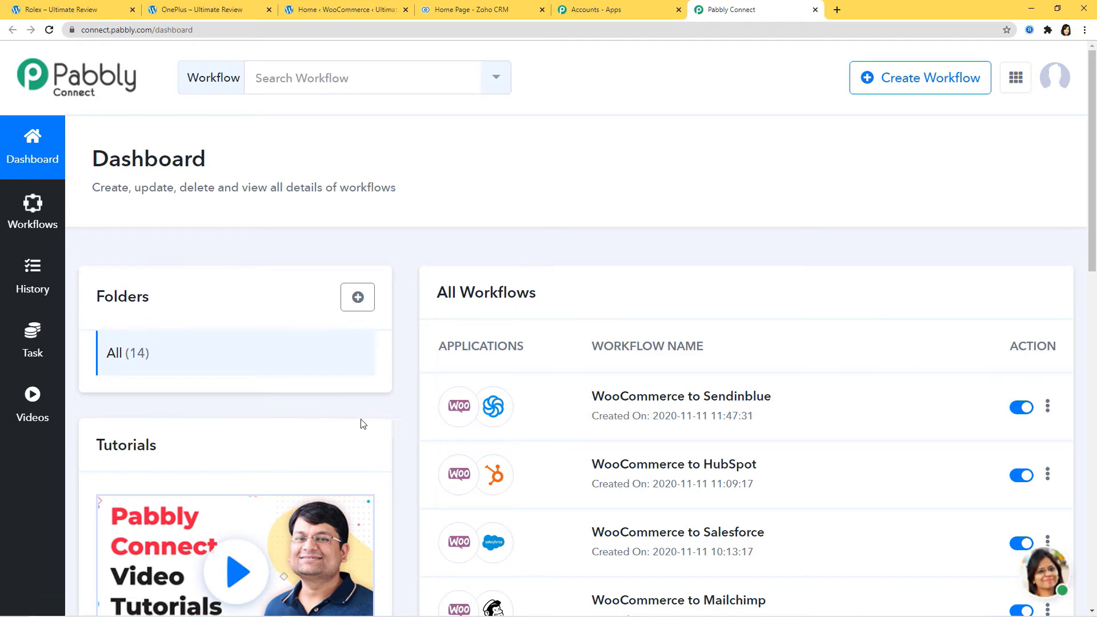
- Create a new workflow named 'Shopify Integrations'
left_click(926, 82)
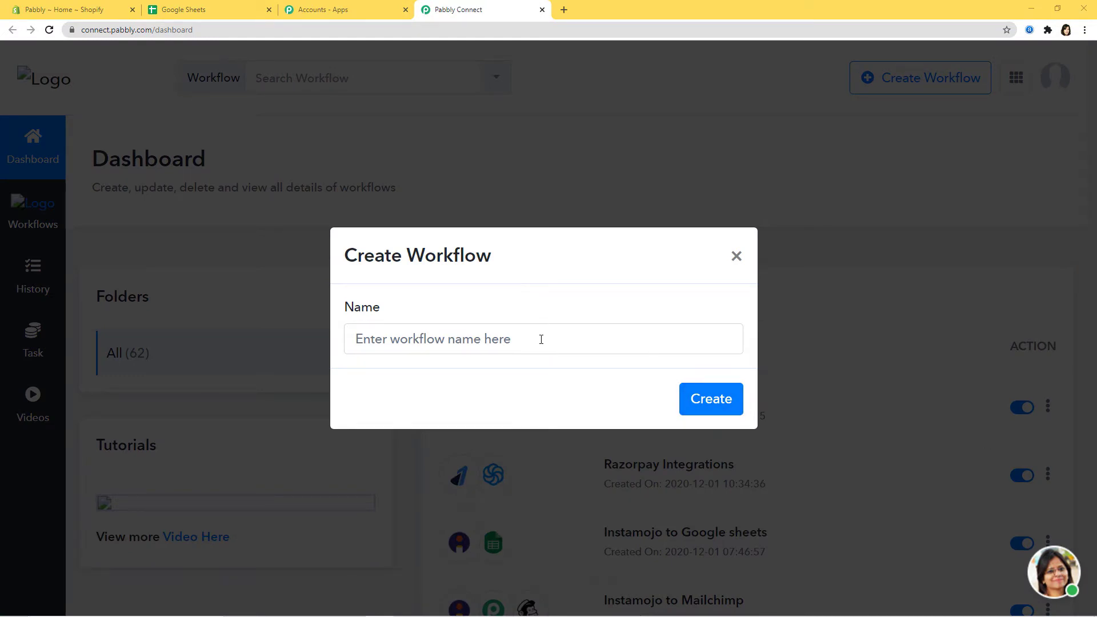
left_click(545, 337)
type("S")
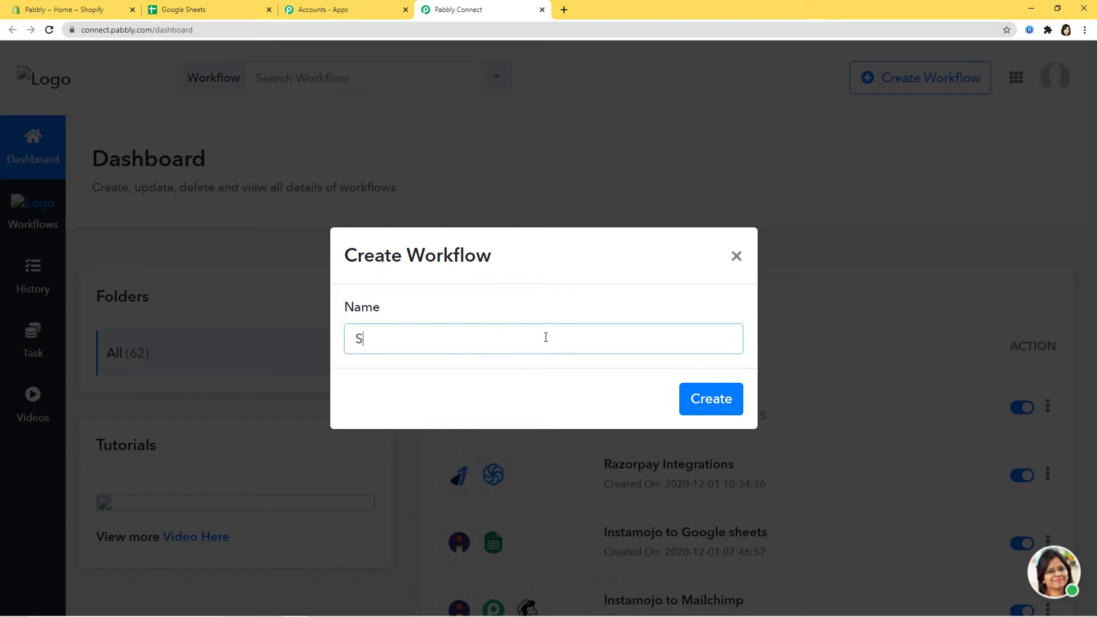
type("hopify Integrations")
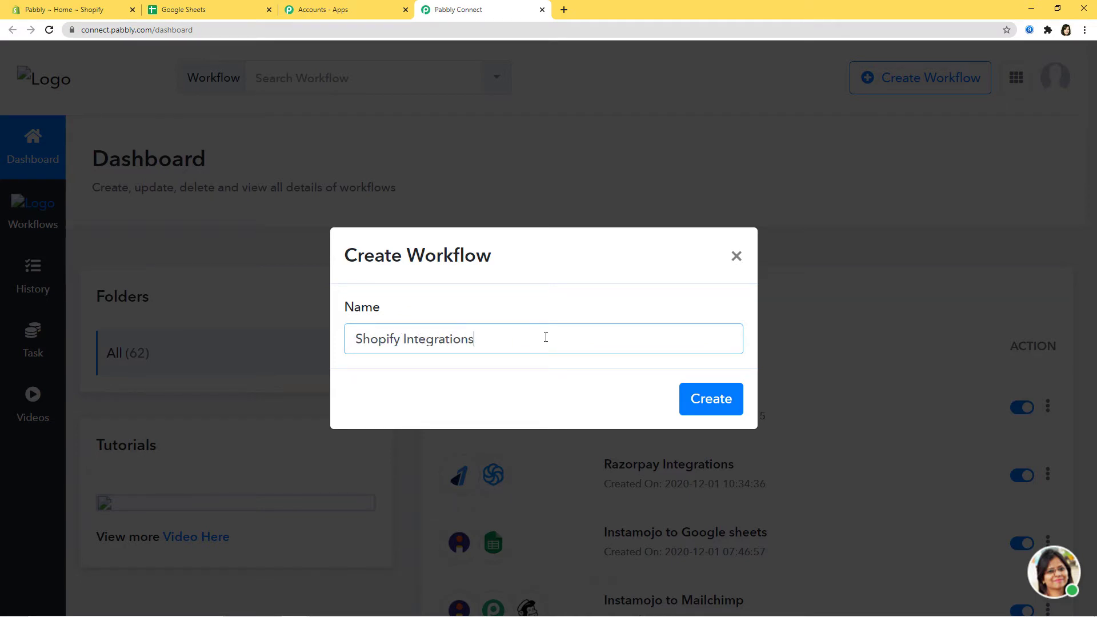
left_click(707, 404)
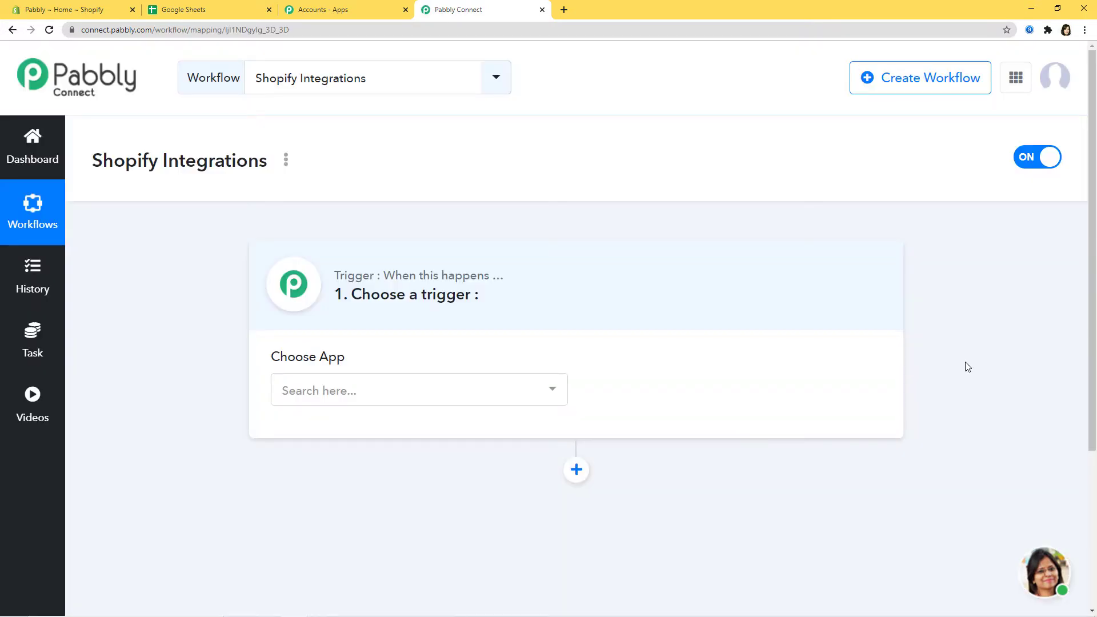
- Set the trigger to Shopify with New Customer as the trigger event
left_click(425, 392)
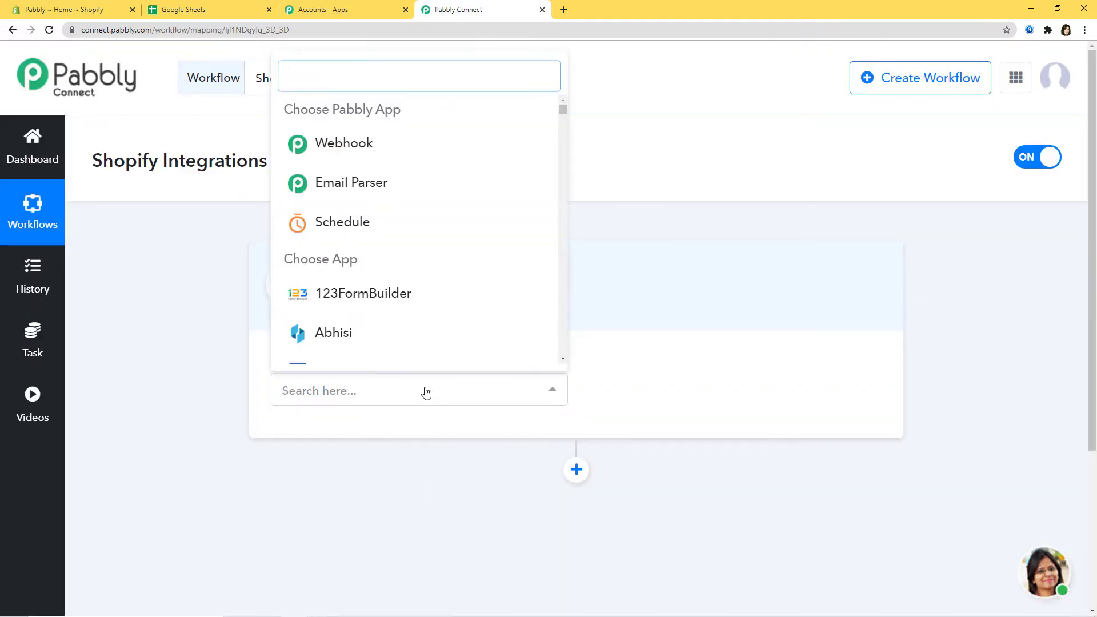
type("Shopi")
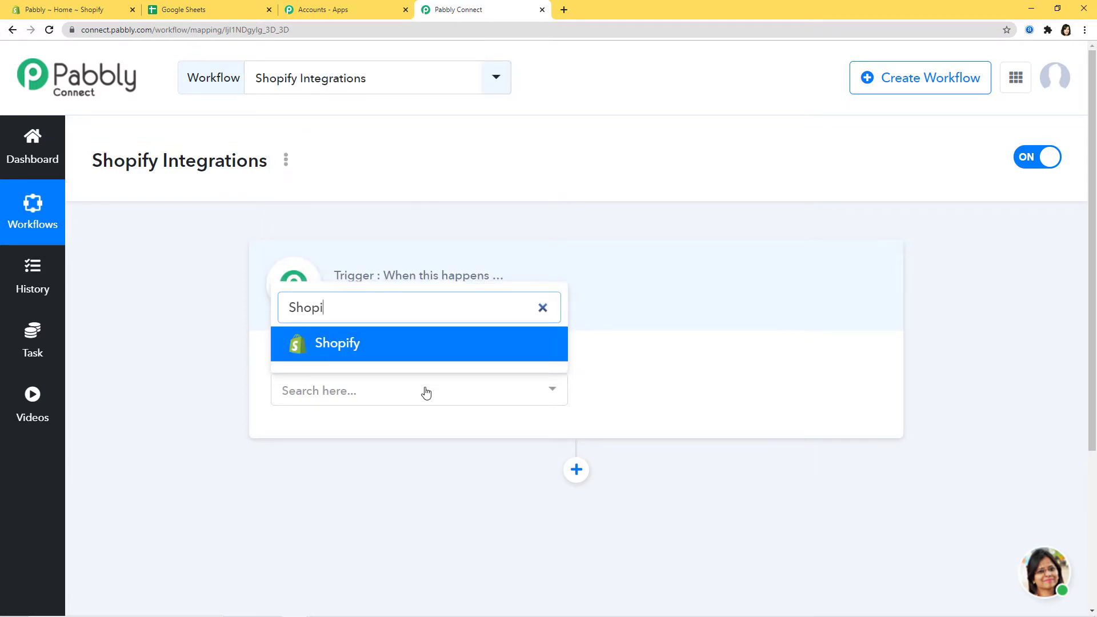
left_click(449, 343)
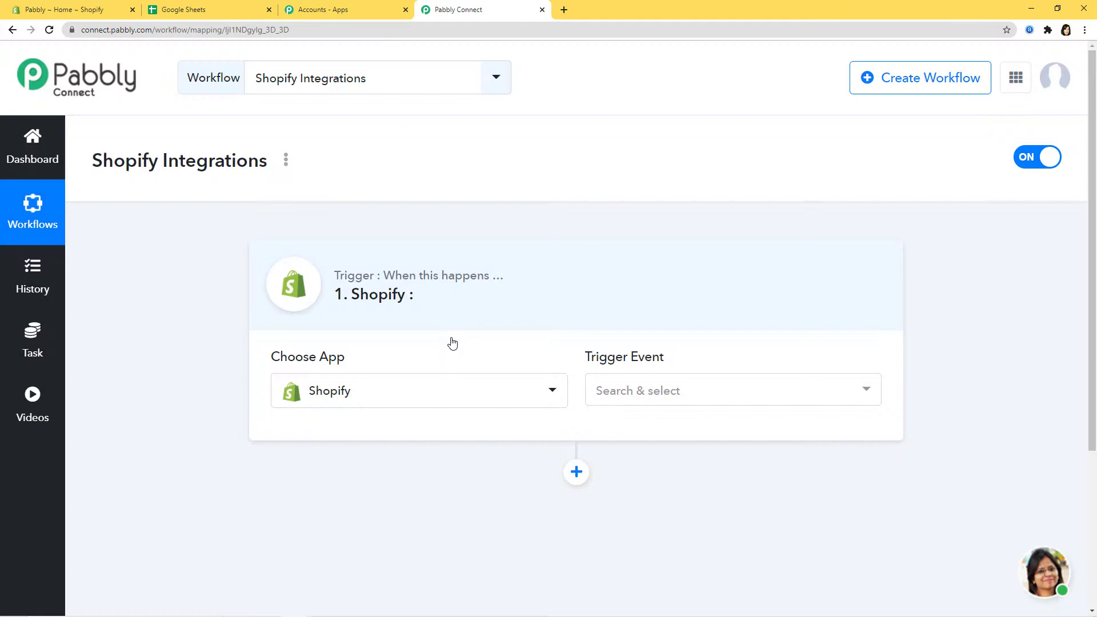
left_click(782, 393)
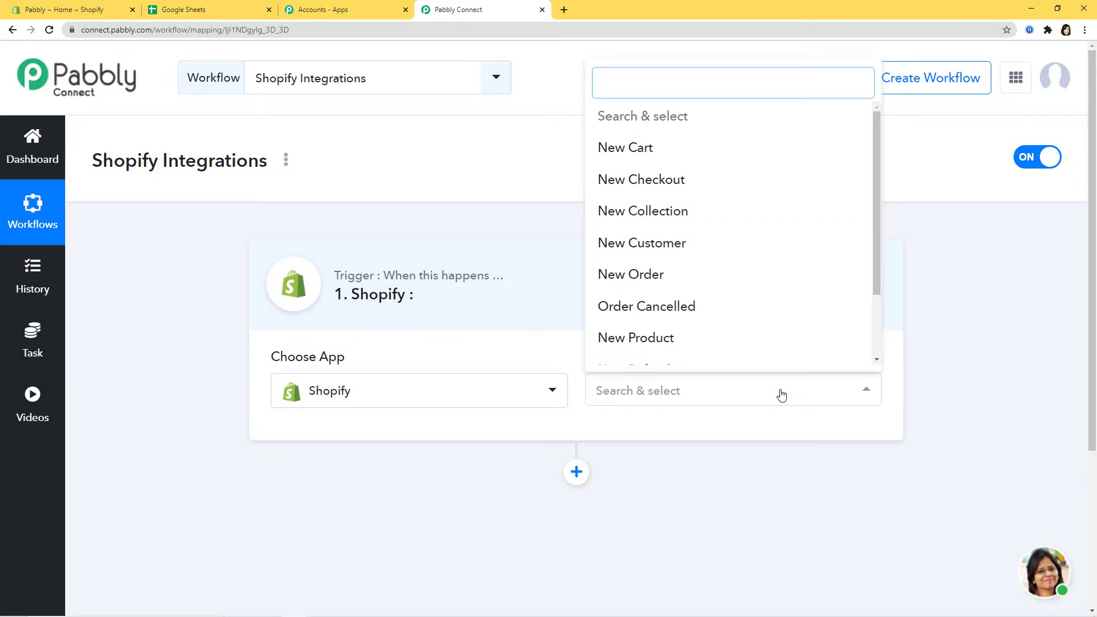
type("ne")
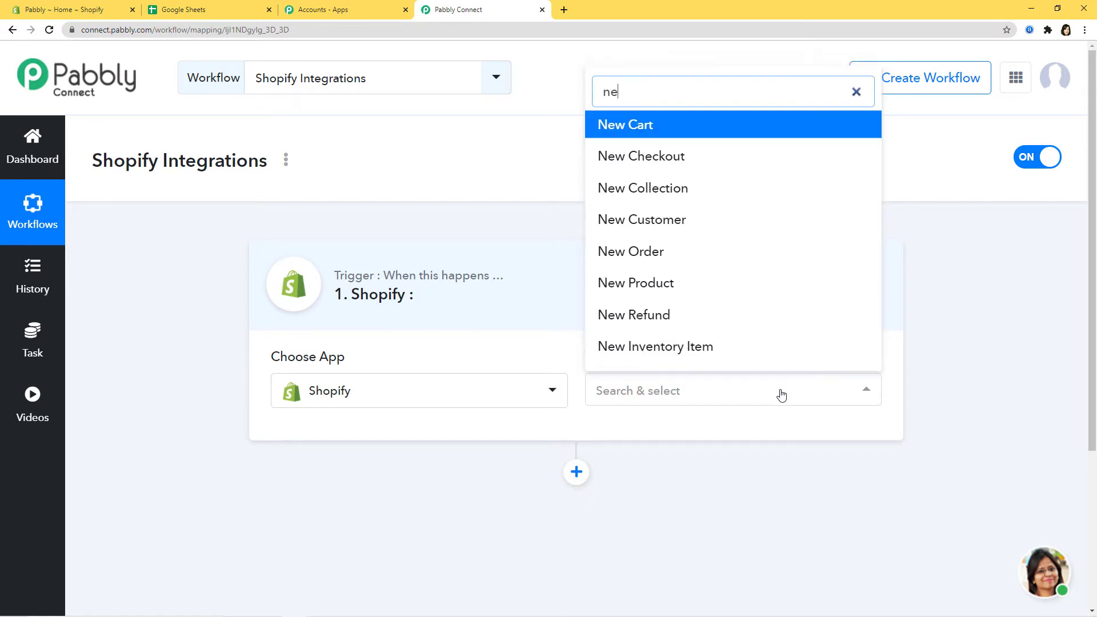
type("w cu")
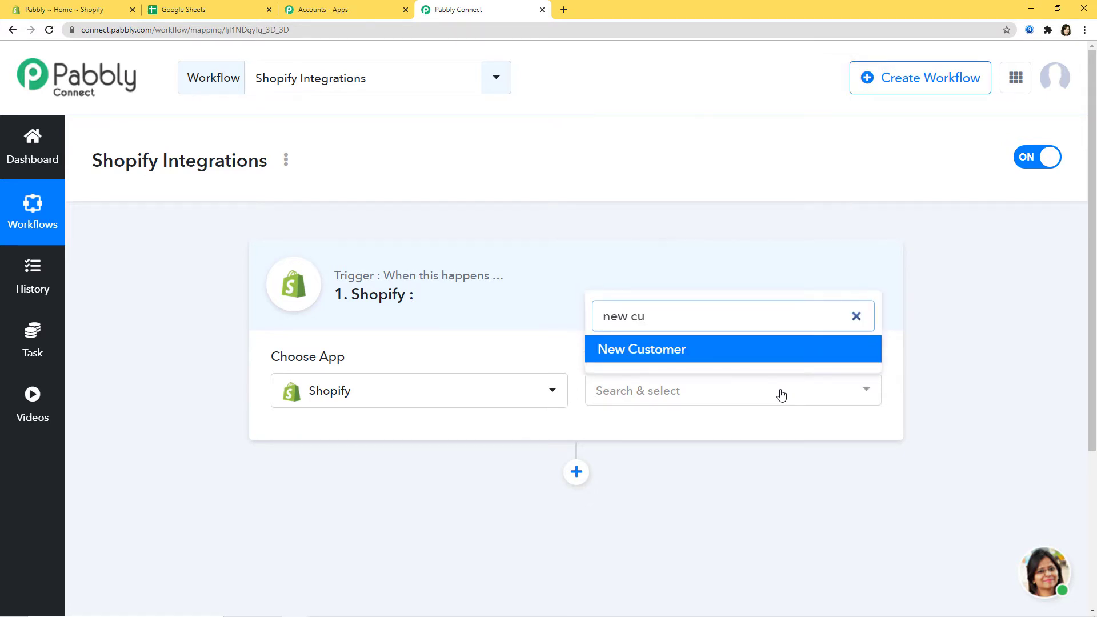
left_click(662, 350)
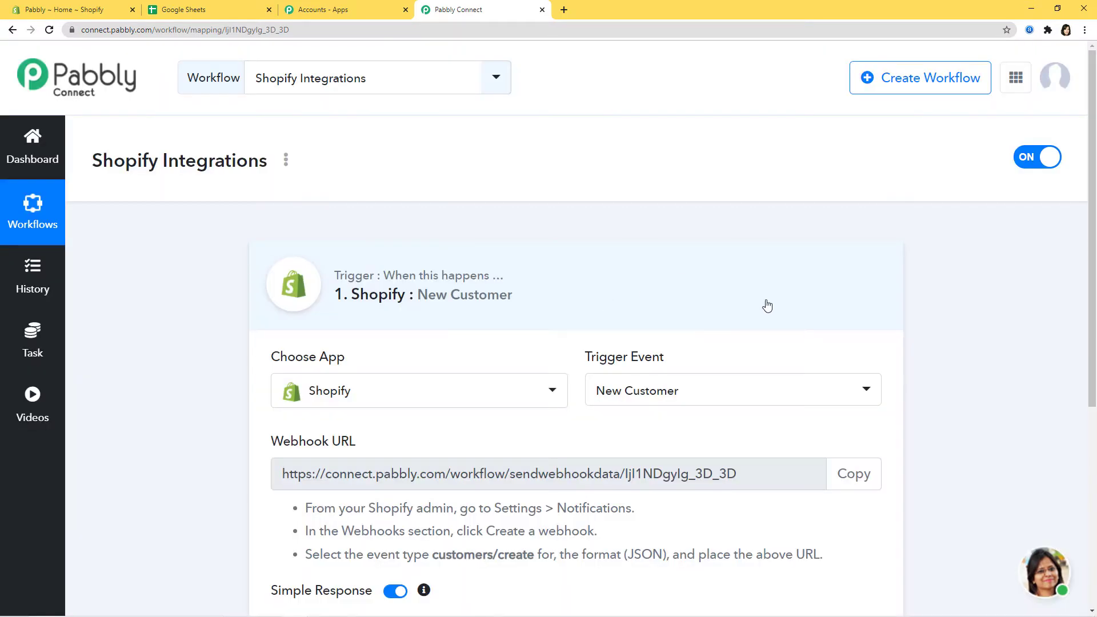
left_click(774, 390)
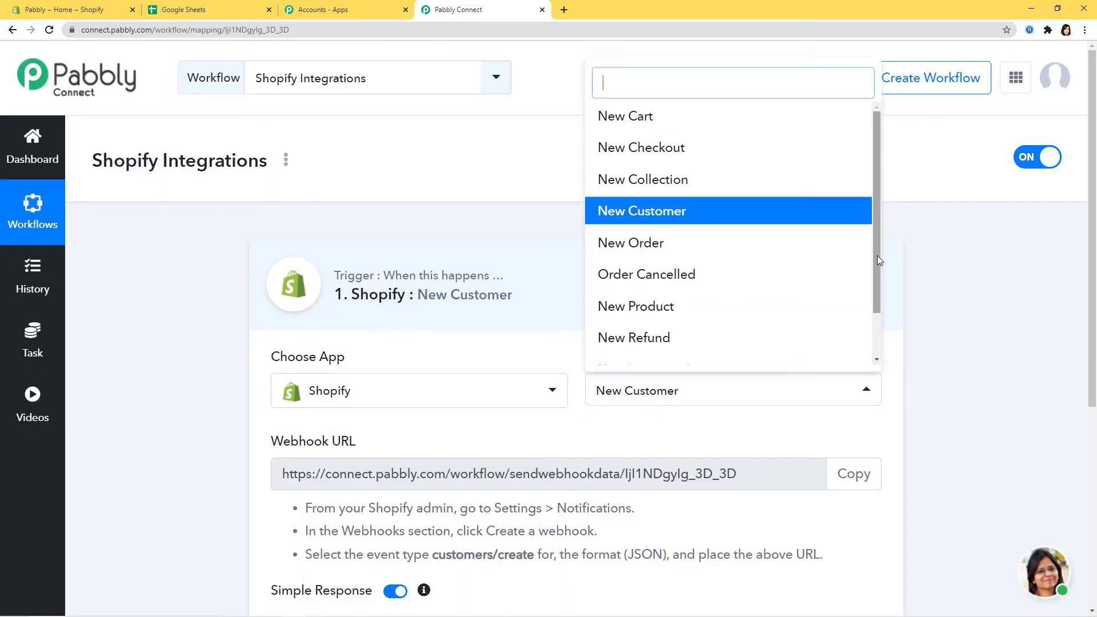
- Look over the trigger event list and close it, keeping New Customer
left_click_drag(877, 256, 878, 310)
left_click_drag(880, 257, 887, 223)
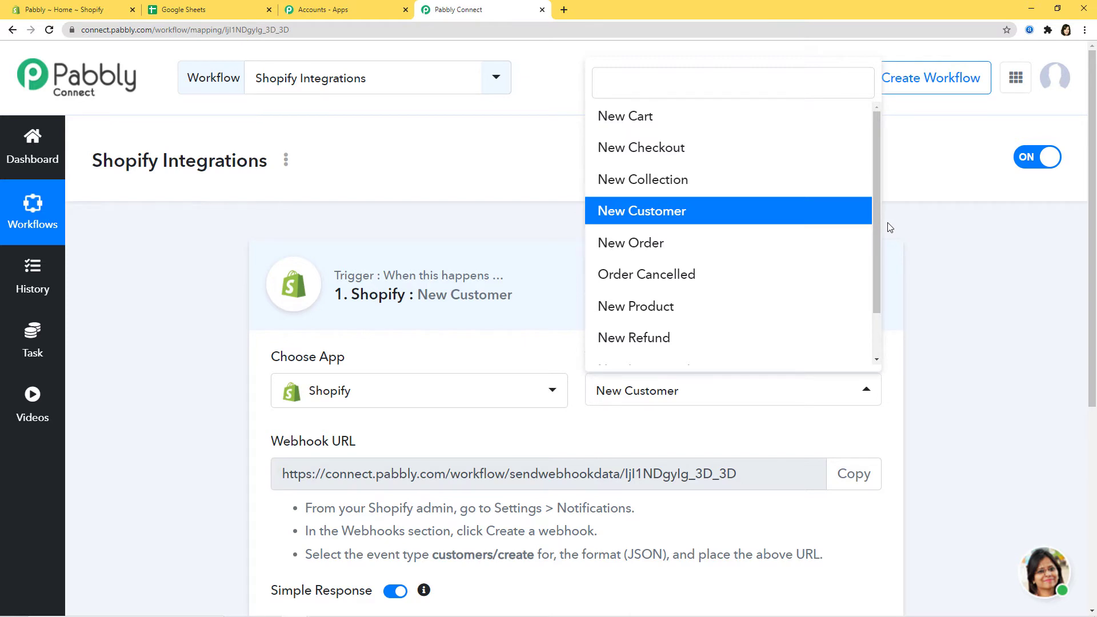
left_click(758, 427)
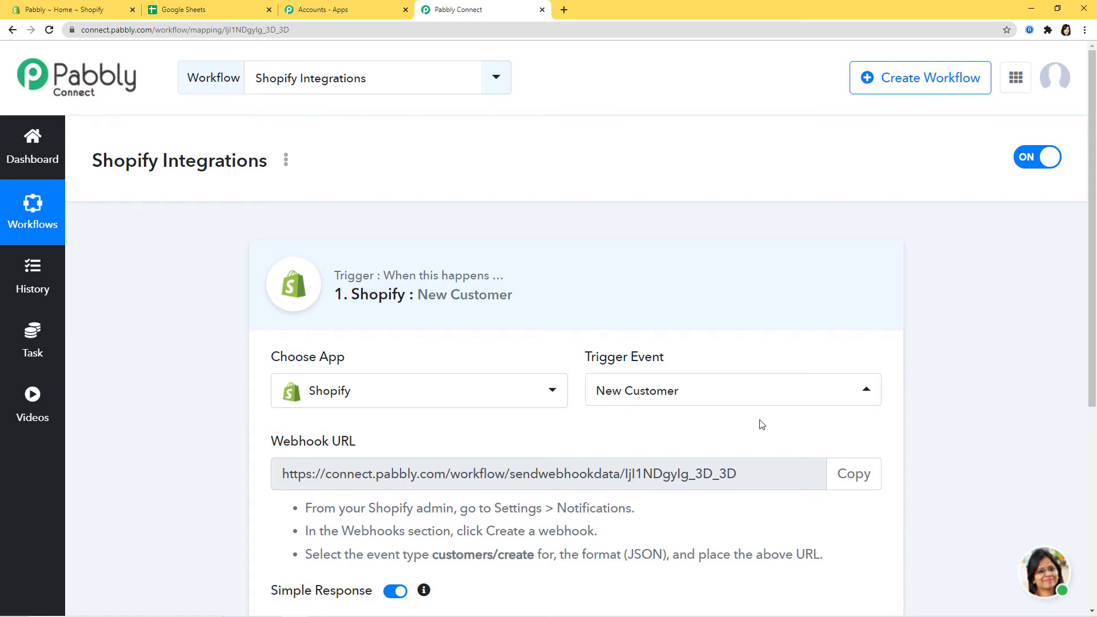
- Review the webhook URL and setup instructions, copy the URL, and go to the Shopify admin
scroll(754, 423, "down", 2)
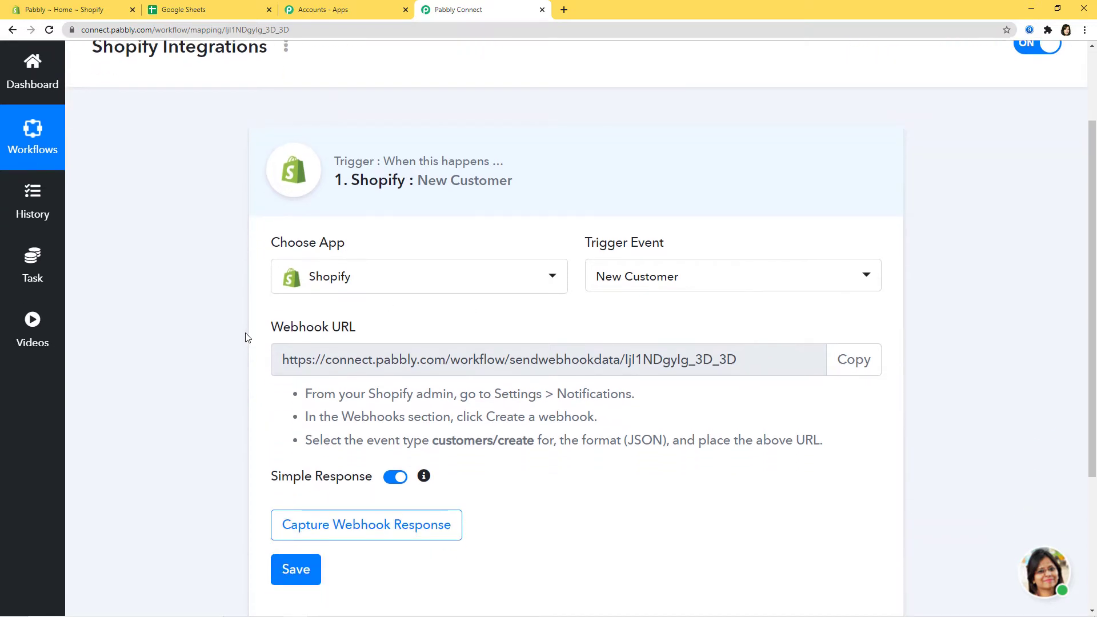
left_click_drag(256, 333, 407, 334)
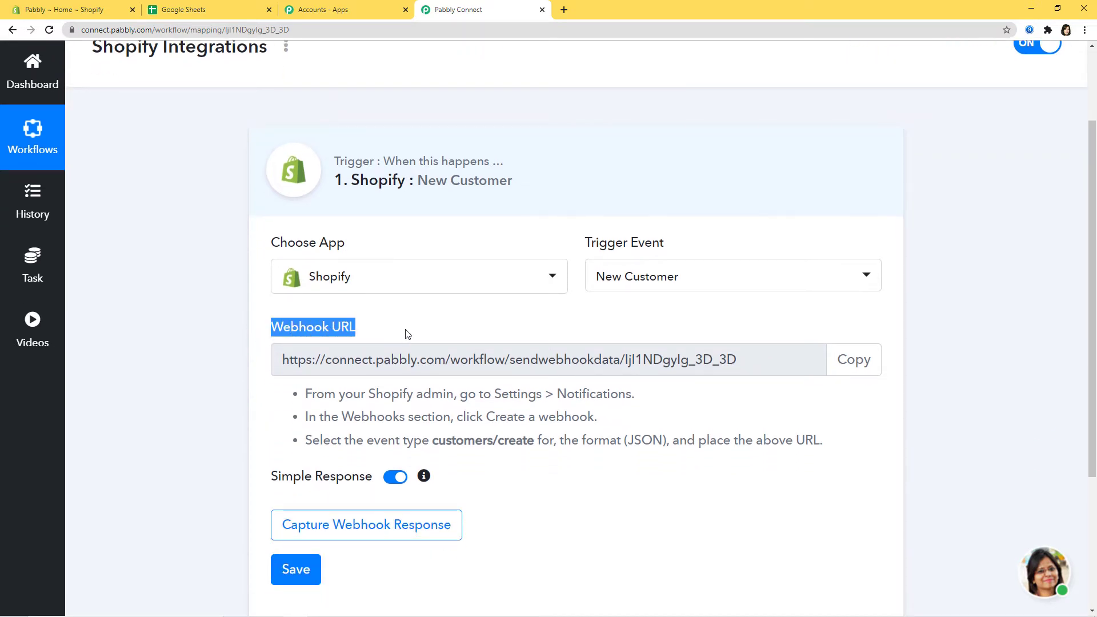
left_click(407, 334)
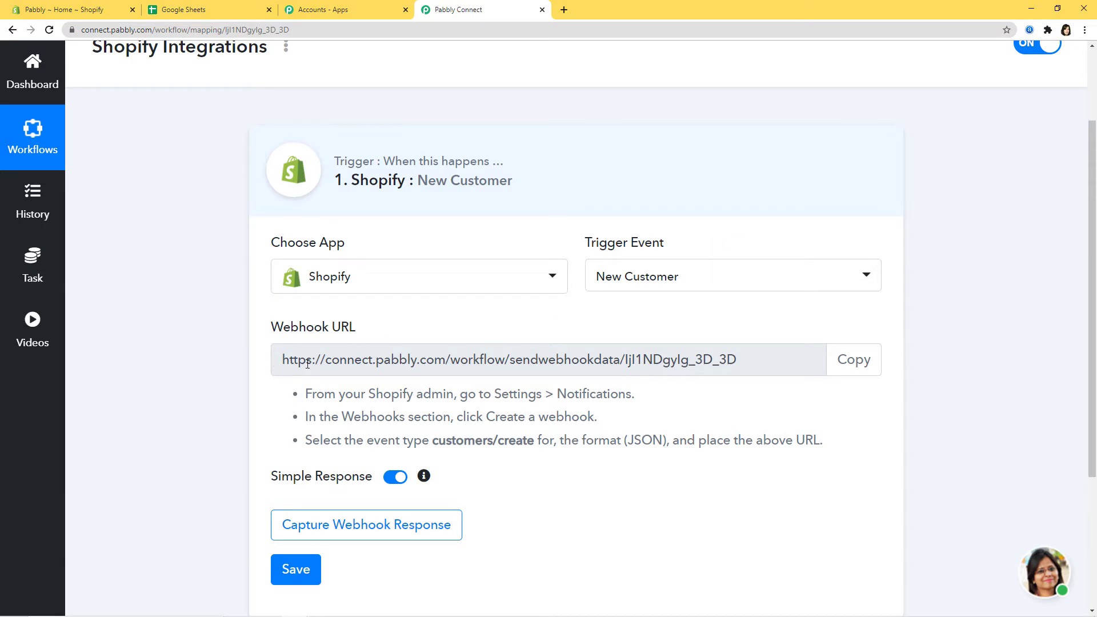
left_click_drag(291, 366, 695, 367)
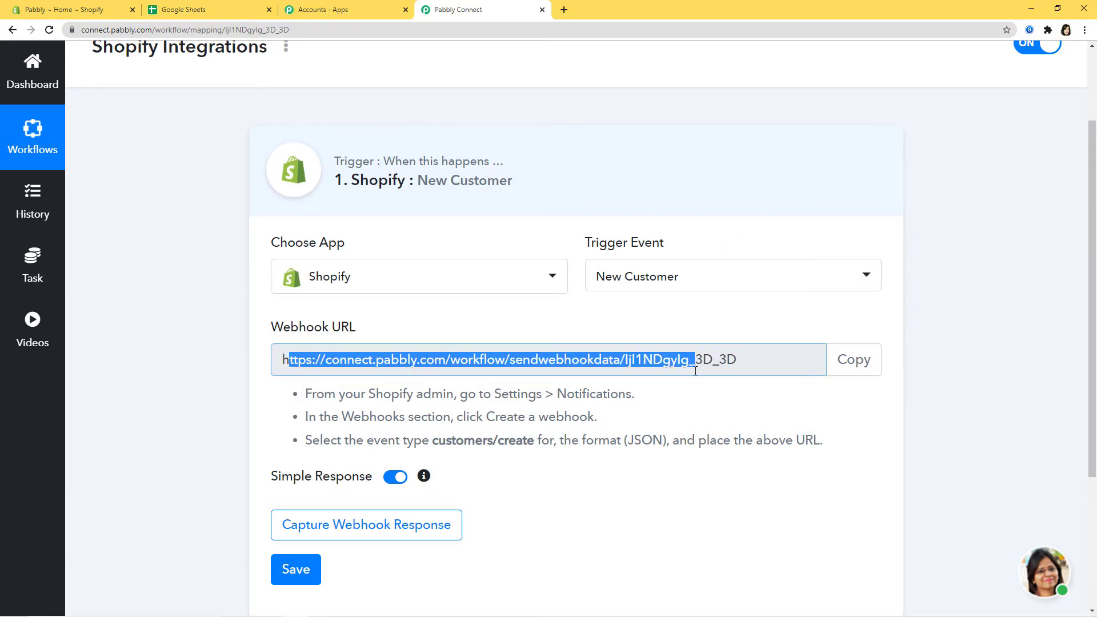
left_click(746, 397)
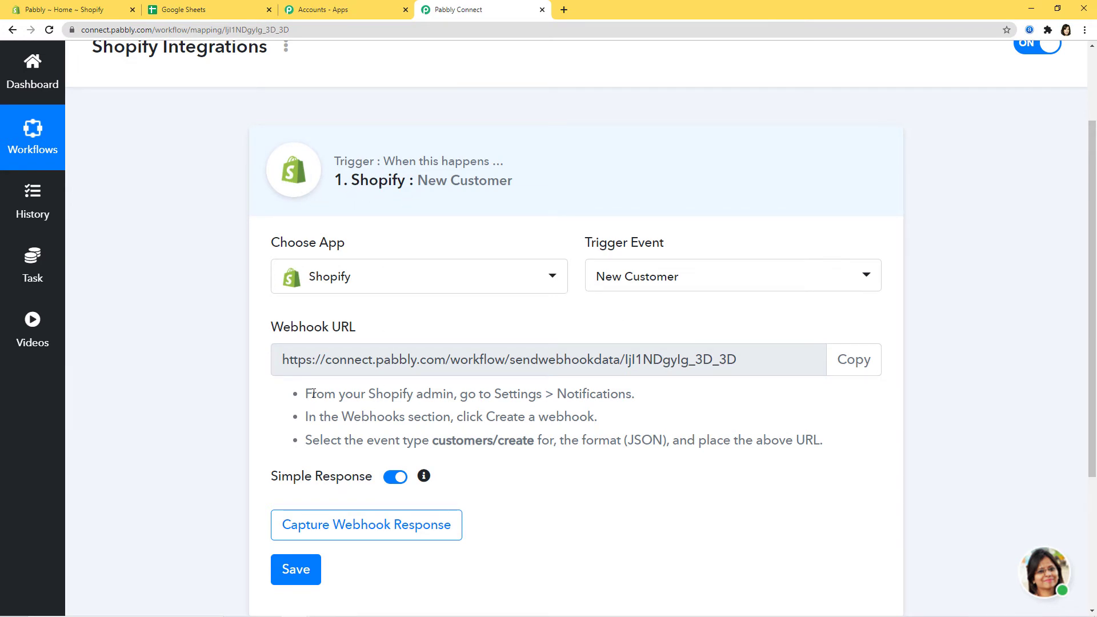
left_click_drag(322, 394, 851, 452)
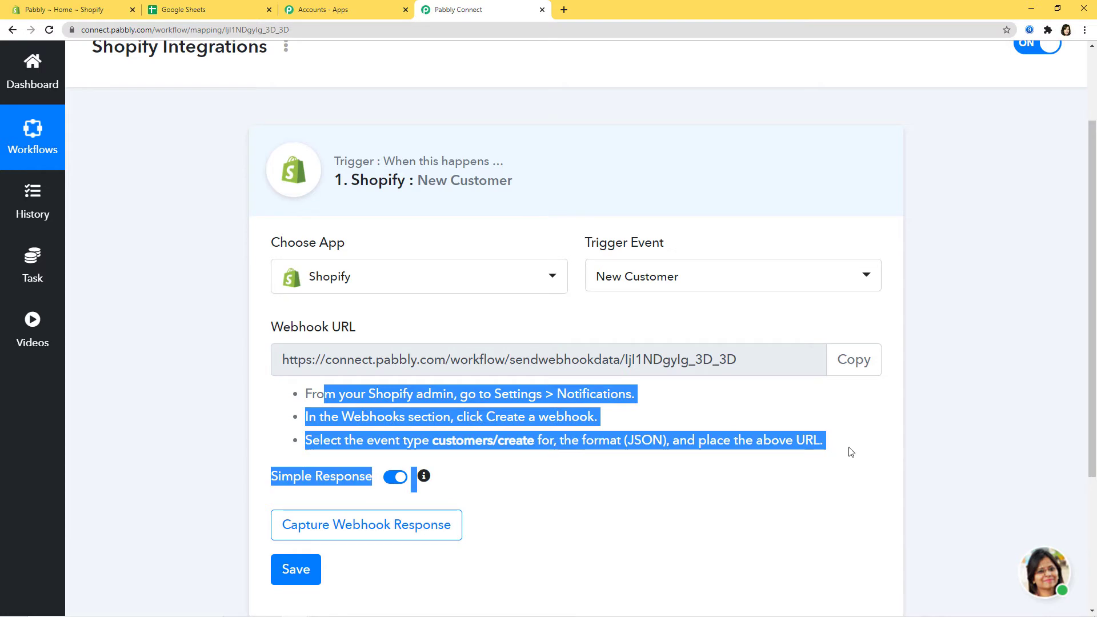
left_click(850, 452)
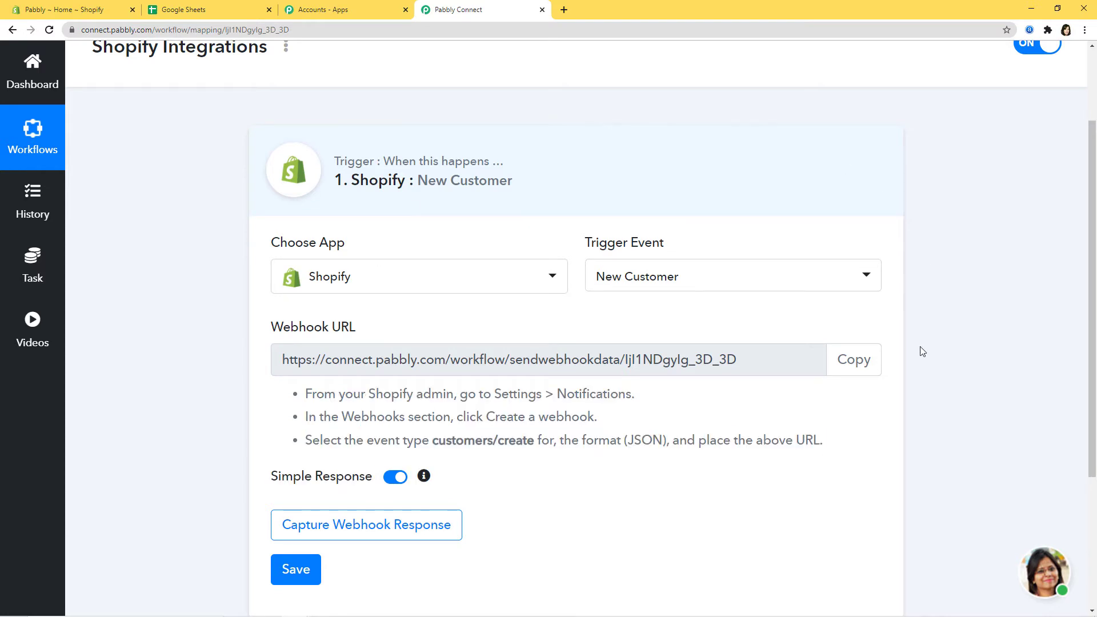
left_click(857, 371)
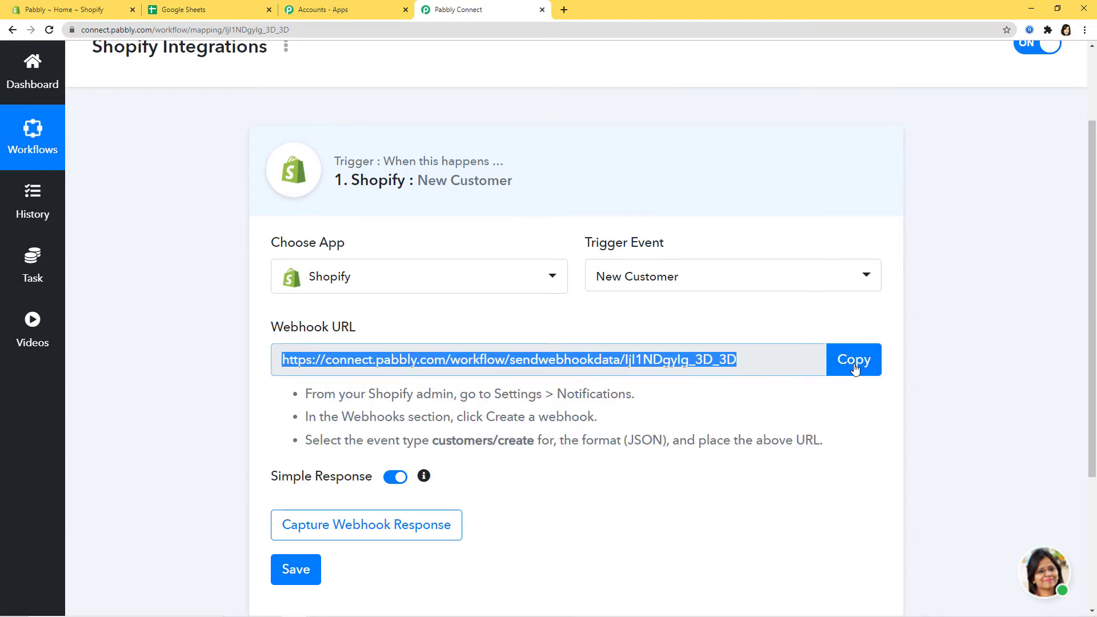
left_click(54, 10)
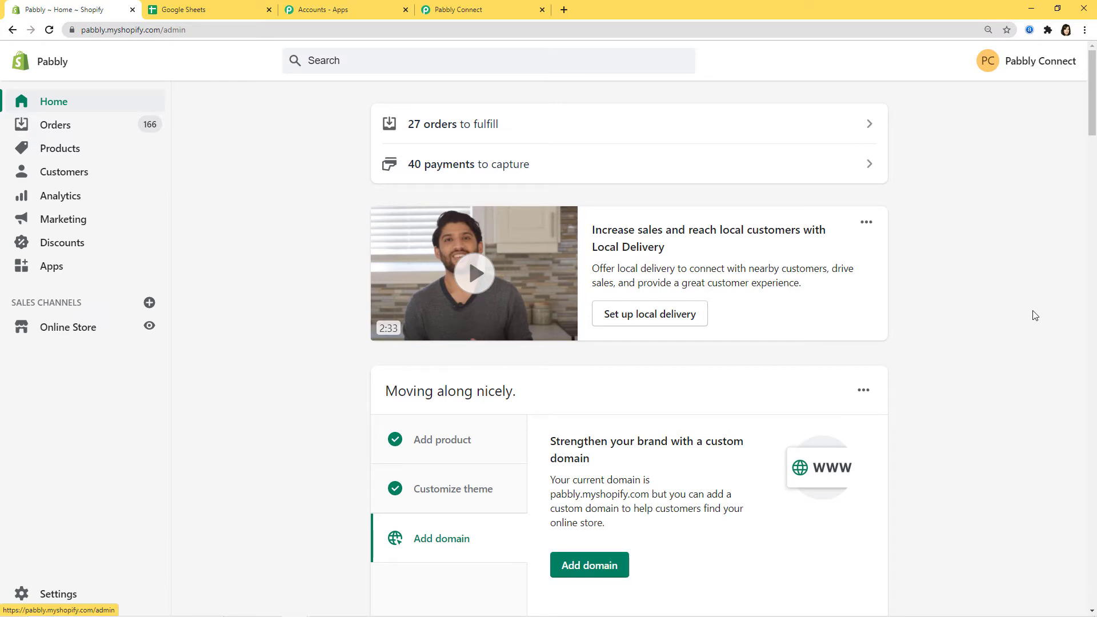
- Go to Shopify Settings > Notifications and start a new webhook under Webhooks
left_click(64, 595)
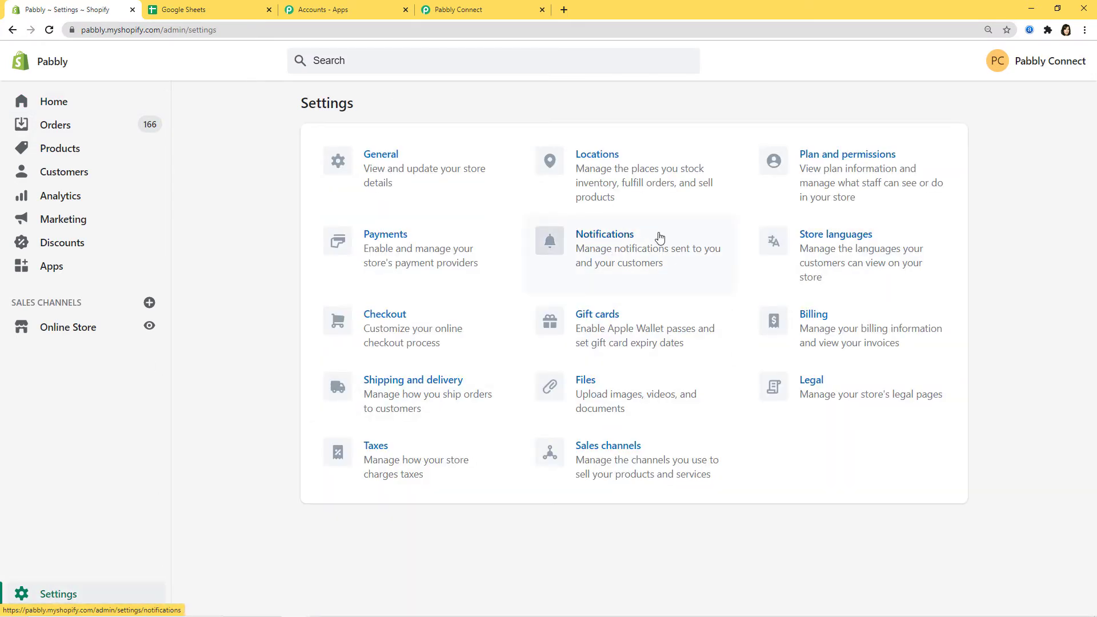
left_click(622, 249)
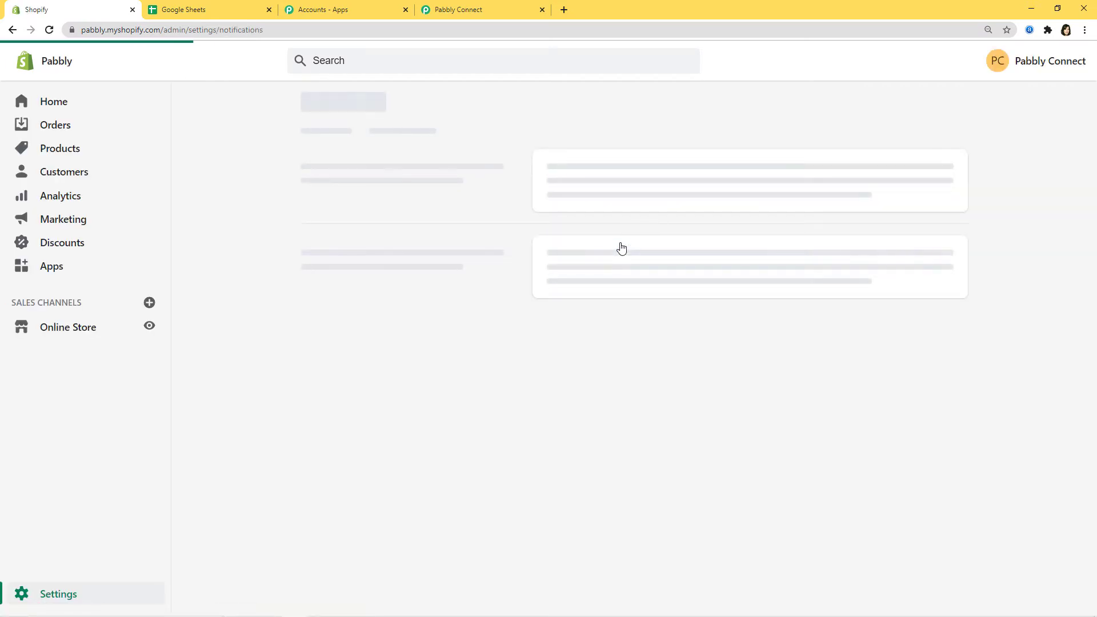
scroll(436, 221, "down", 15)
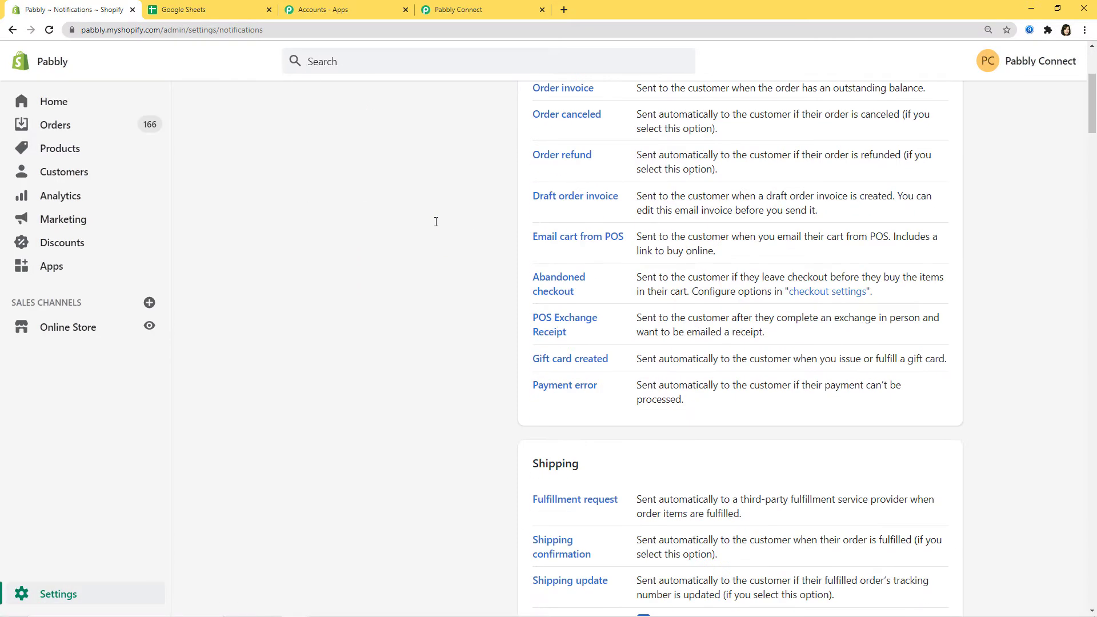
scroll(436, 222, "down", 20)
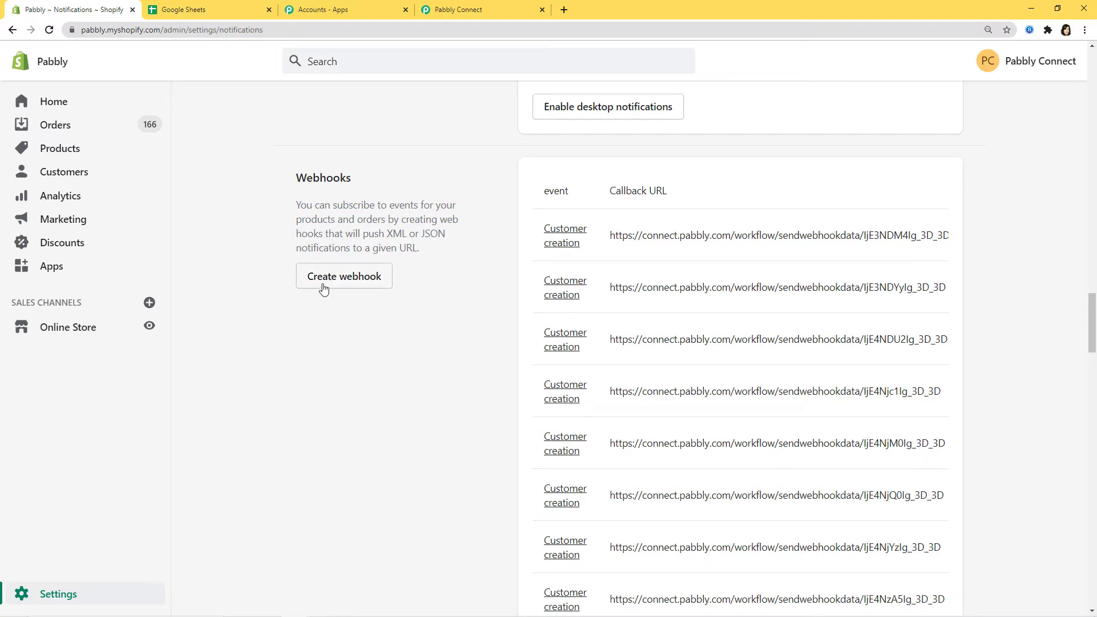
left_click(357, 276)
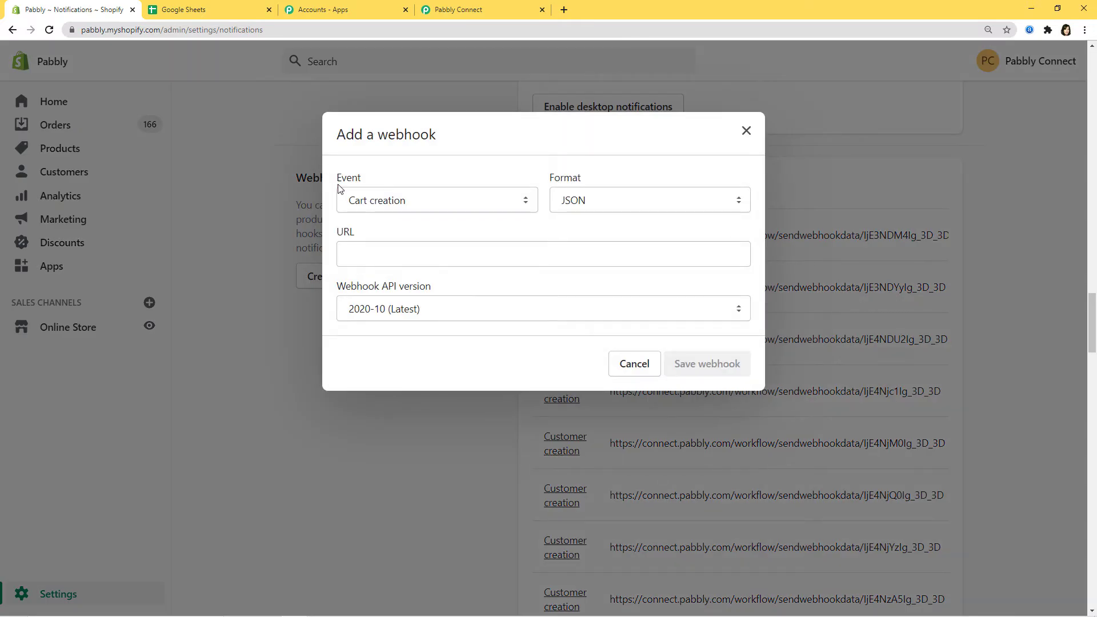
- Save a Customer creation webhook in Shopify using the pasted Pabbly webhook URL
left_click(480, 9)
left_click(68, 9)
left_click(527, 201)
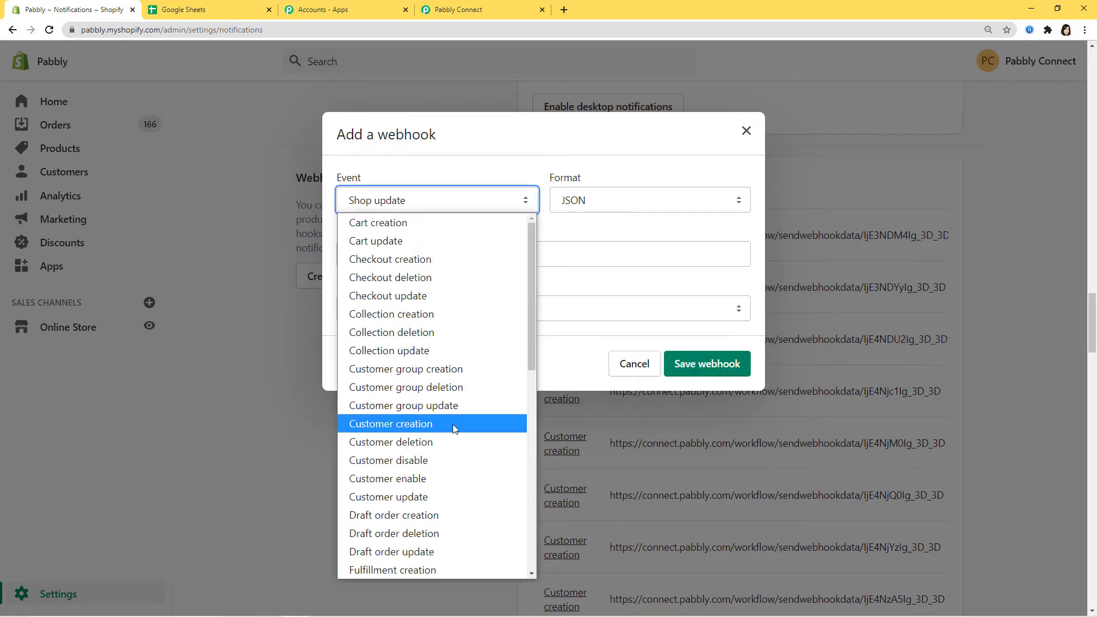
left_click(416, 428)
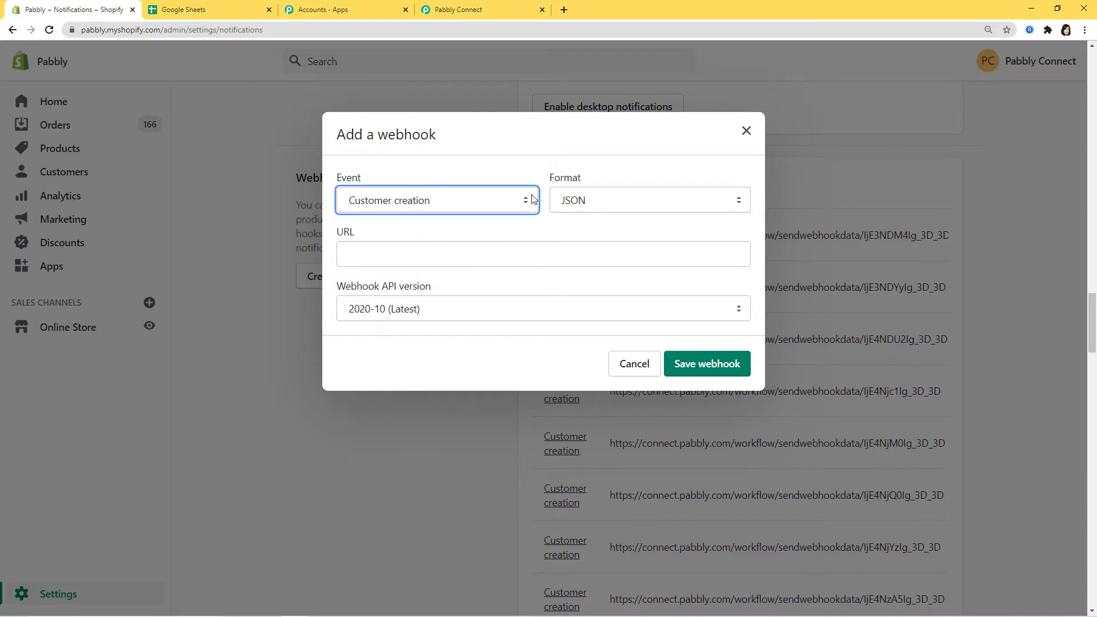
left_click(350, 253)
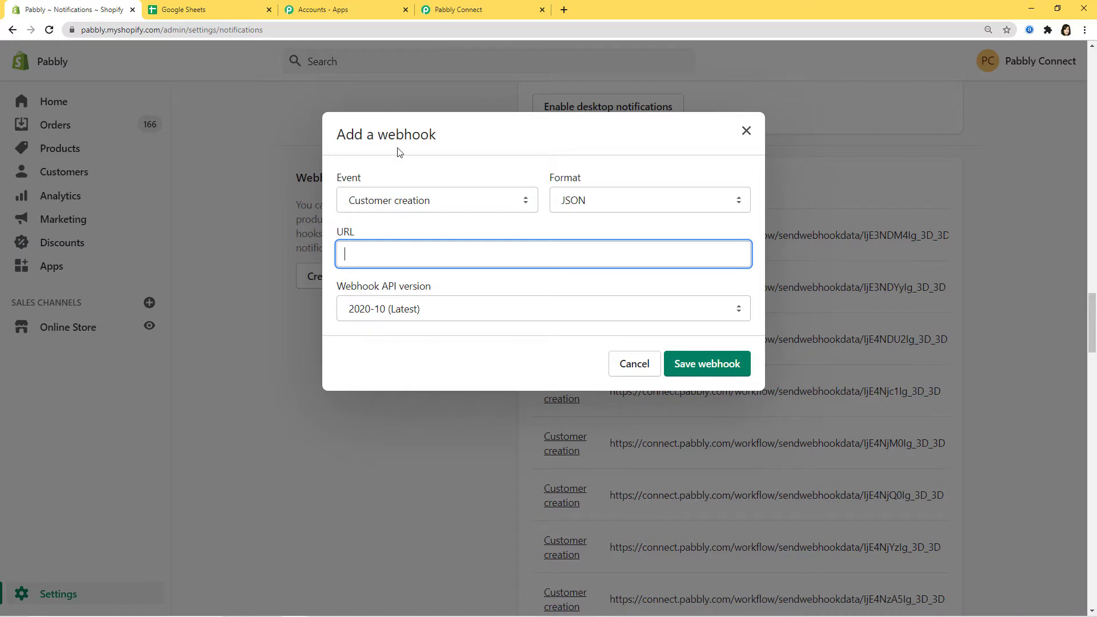
left_click(459, 10)
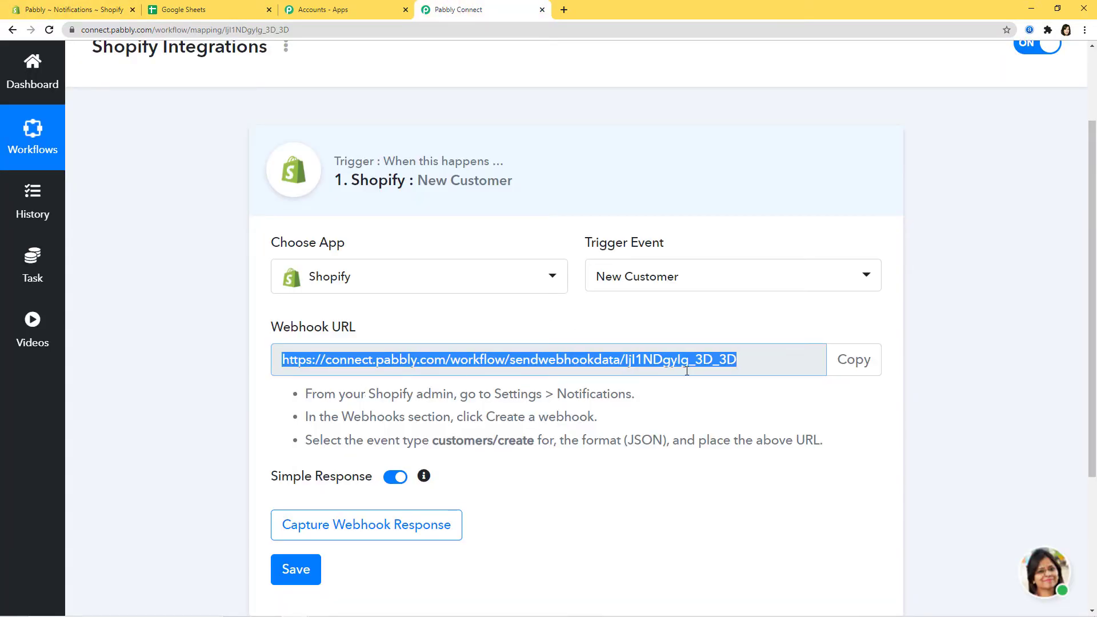
left_click(71, 9)
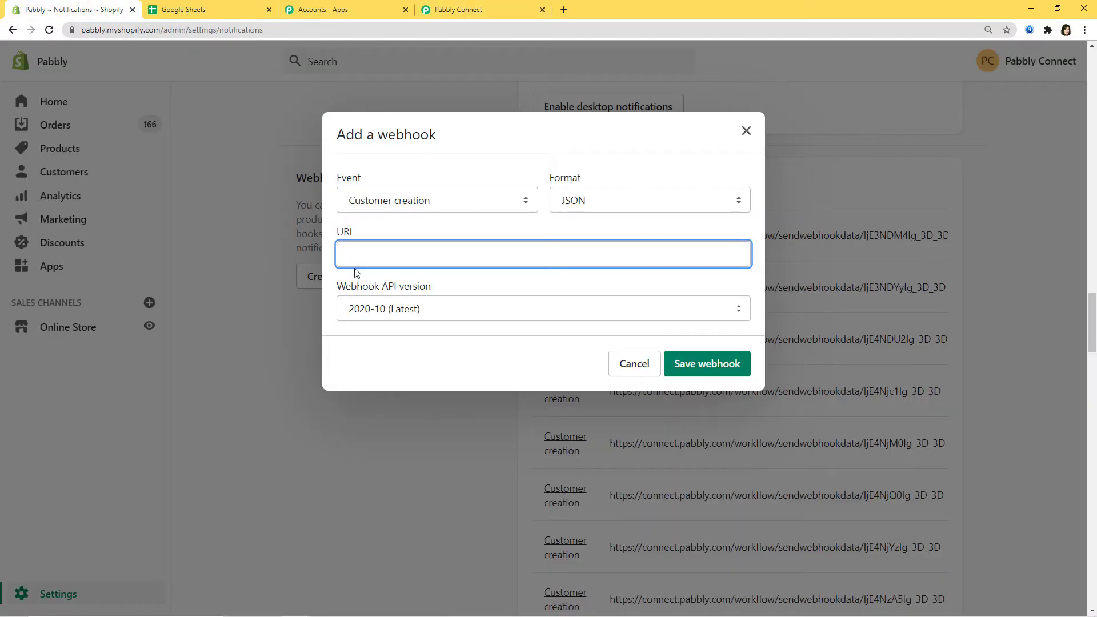
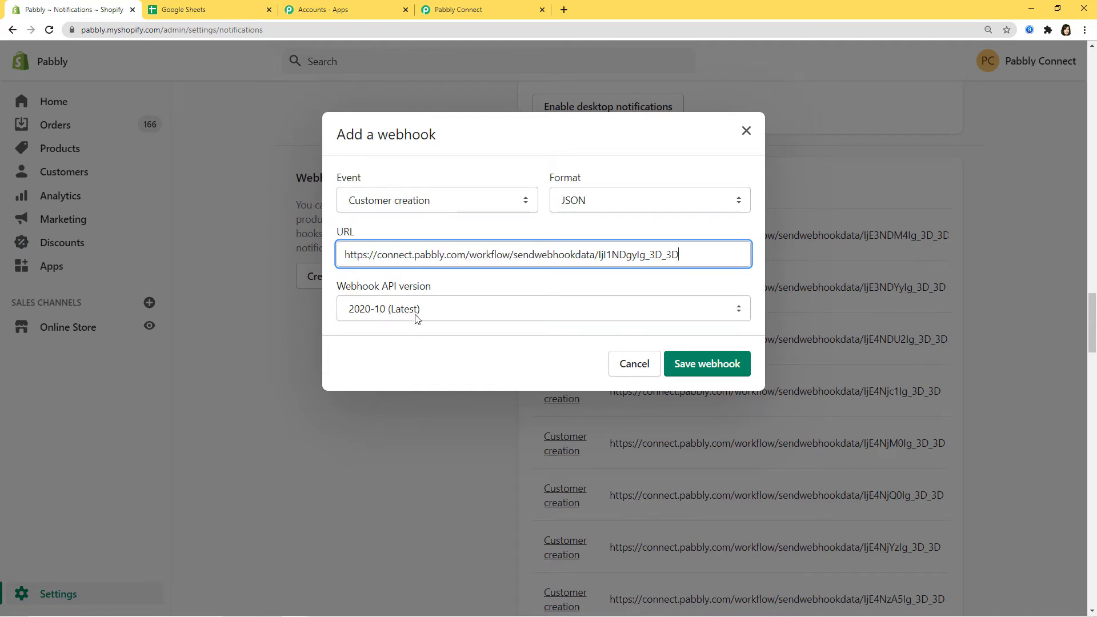
left_click(707, 368)
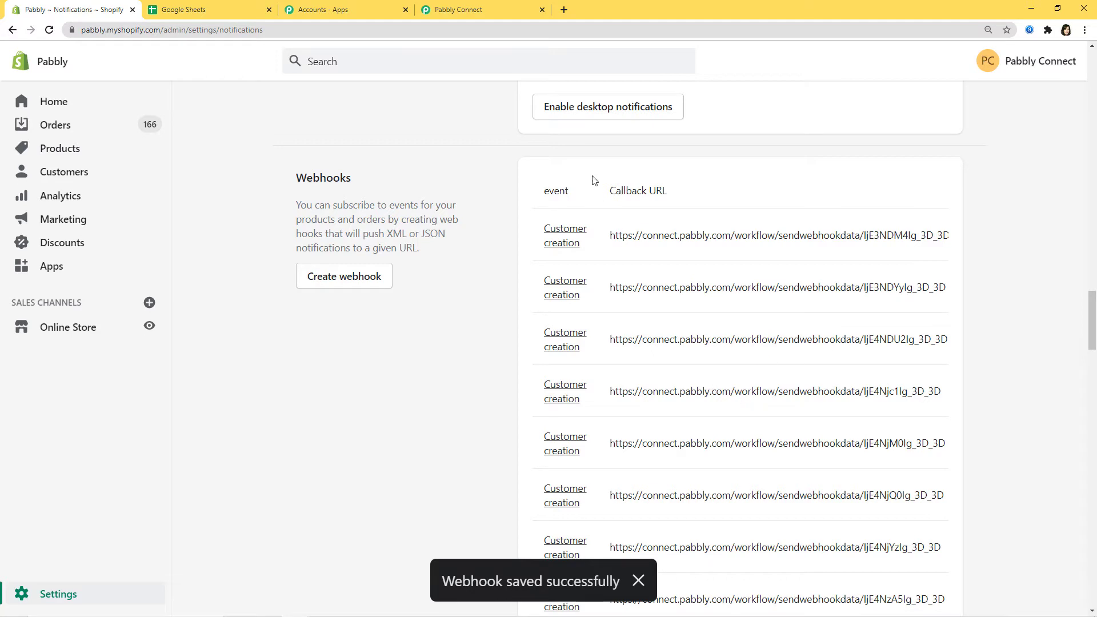
left_click(485, 9)
- Start capturing the webhook response in Pabbly, then return to Shopify's webhook list
scroll(663, 524, "down", 1)
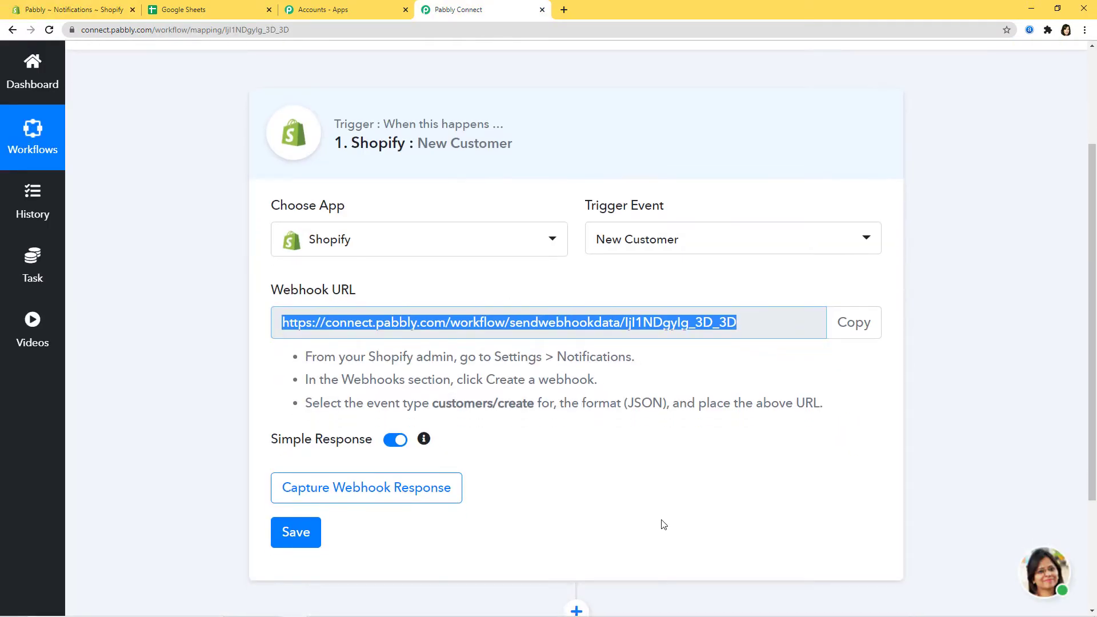
scroll(663, 525, "down", 1)
left_click(400, 417)
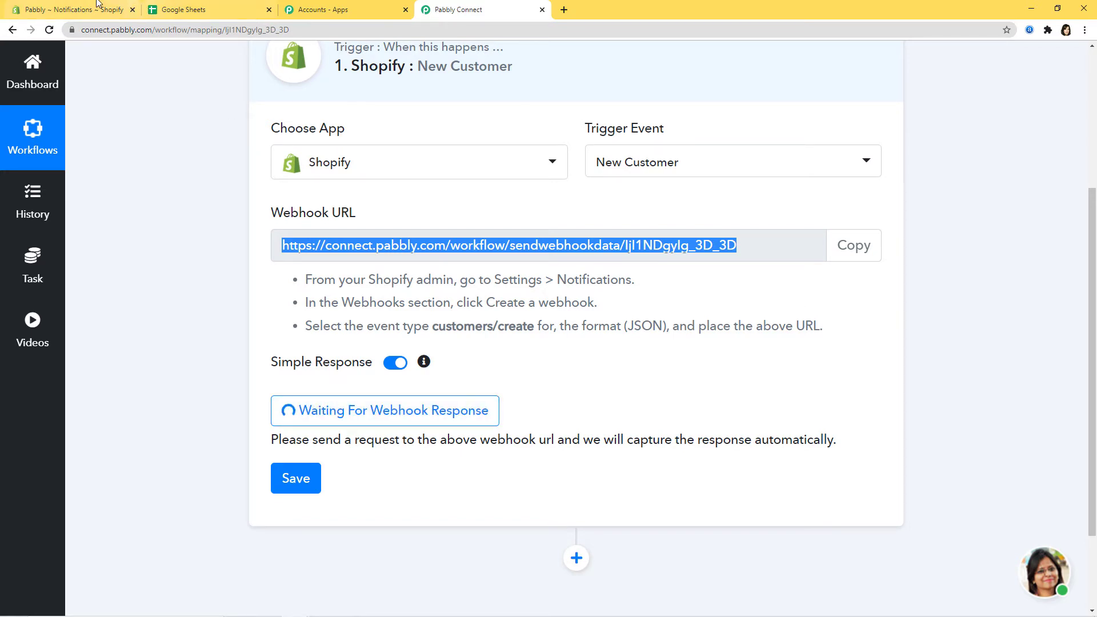
left_click(64, 10)
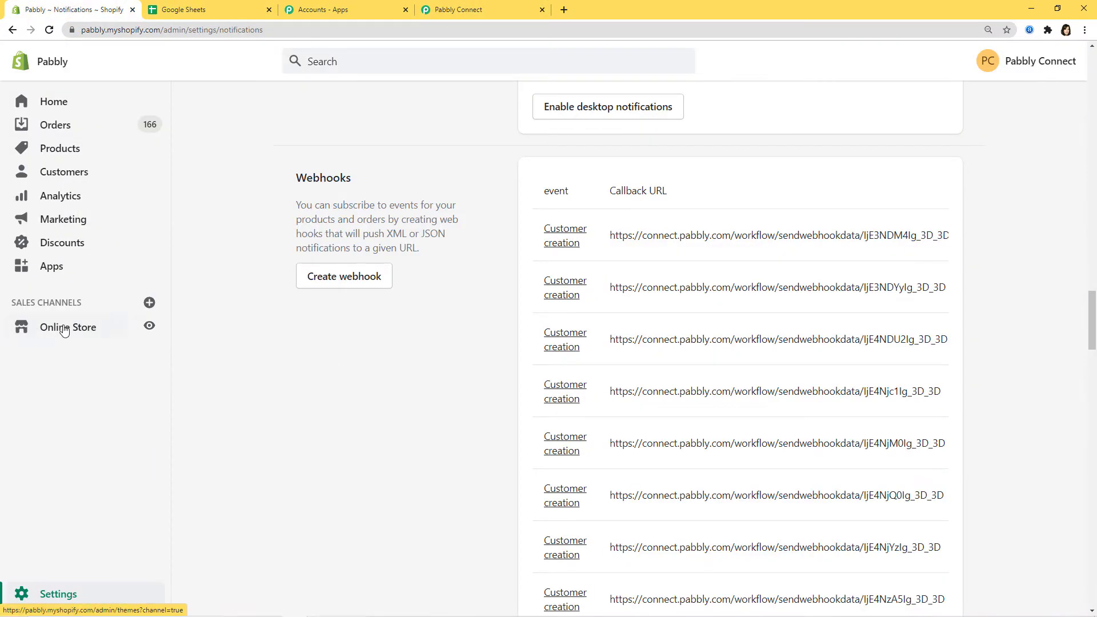
- Open the online storefront in a new tab and reach the Create Account form
right_click(147, 329)
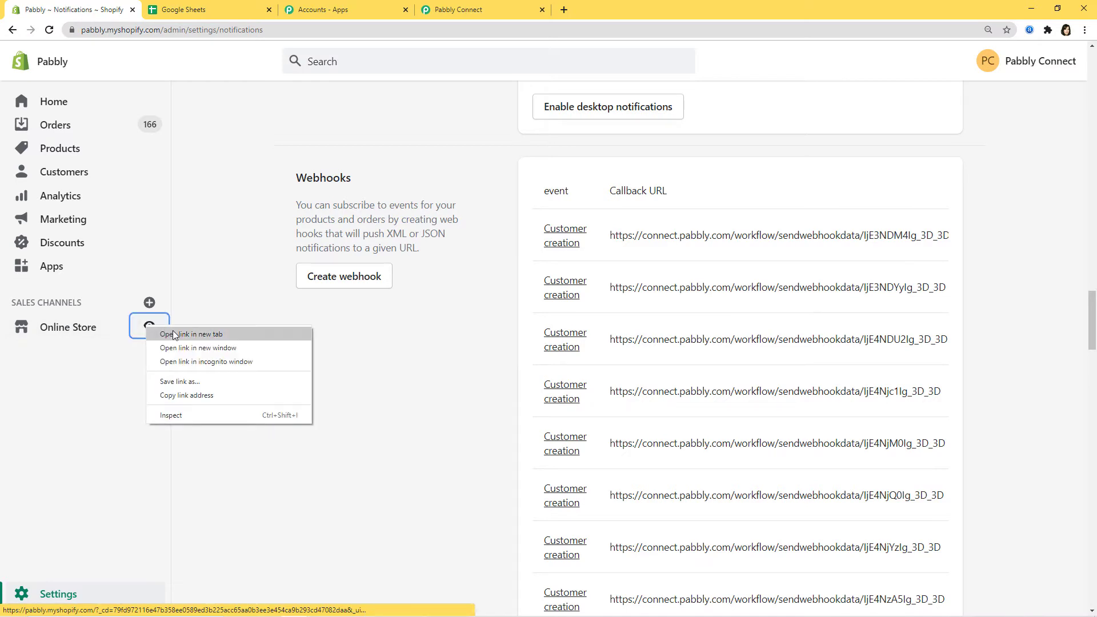
left_click(174, 335)
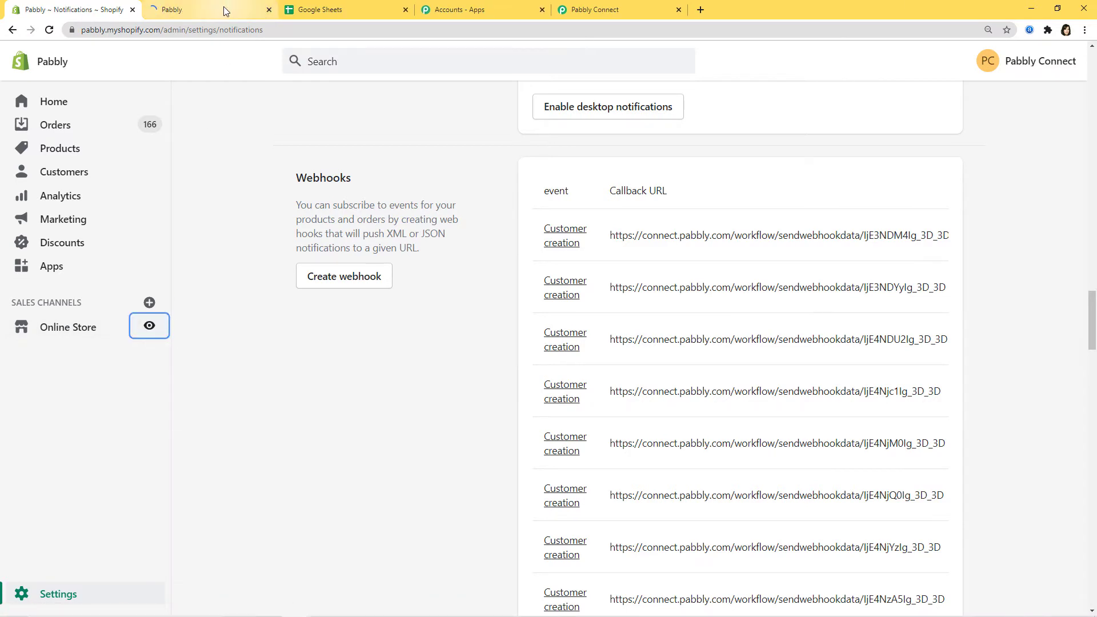
left_click(224, 7)
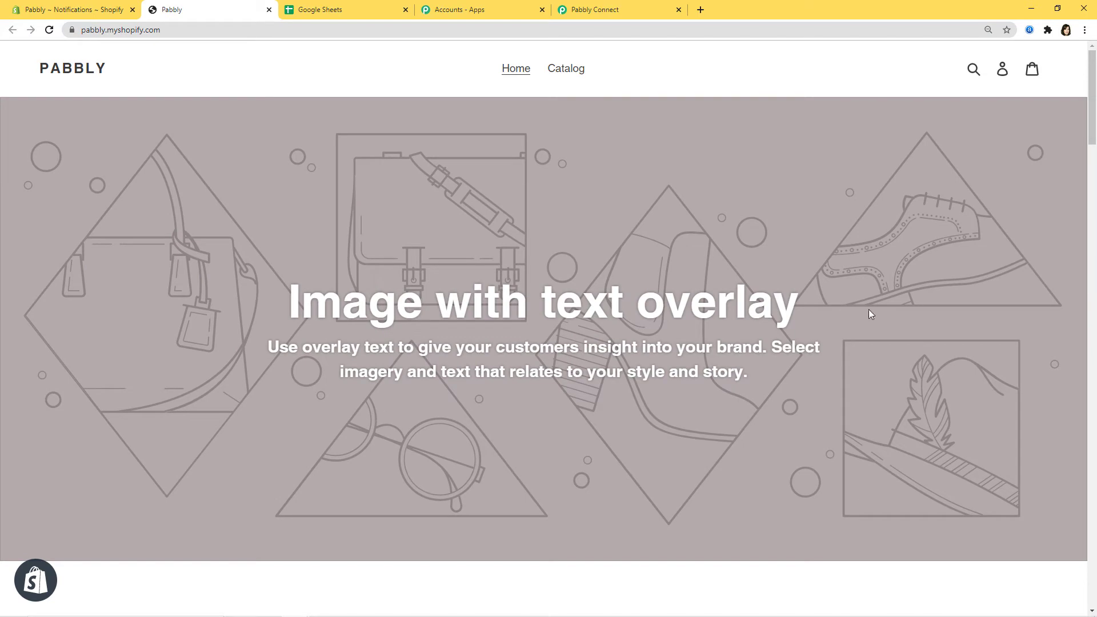
left_click(1003, 73)
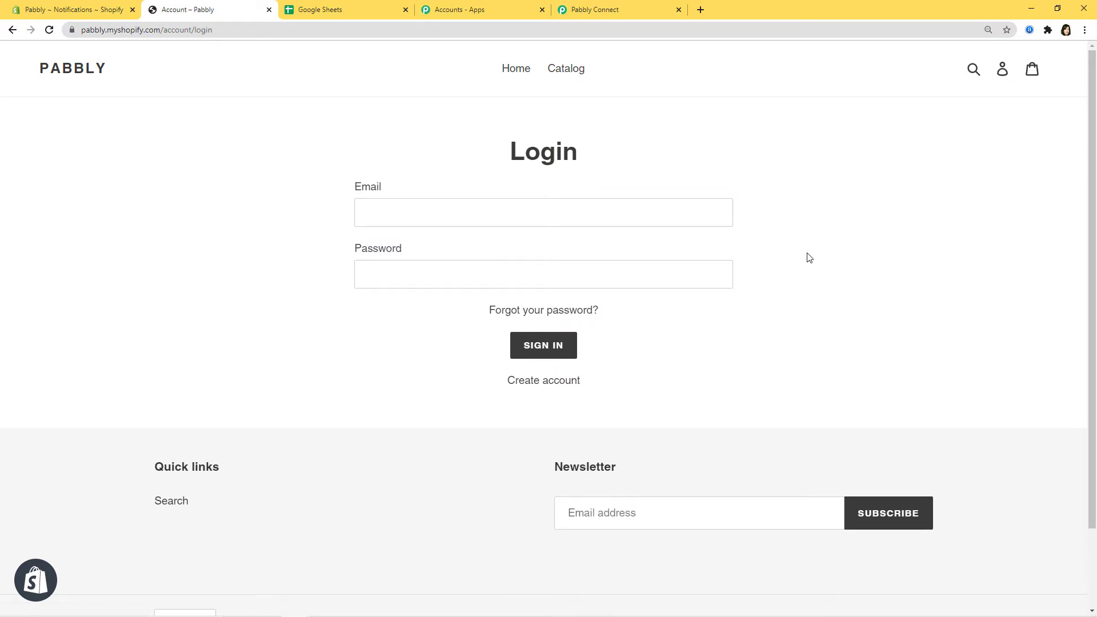
left_click(525, 385)
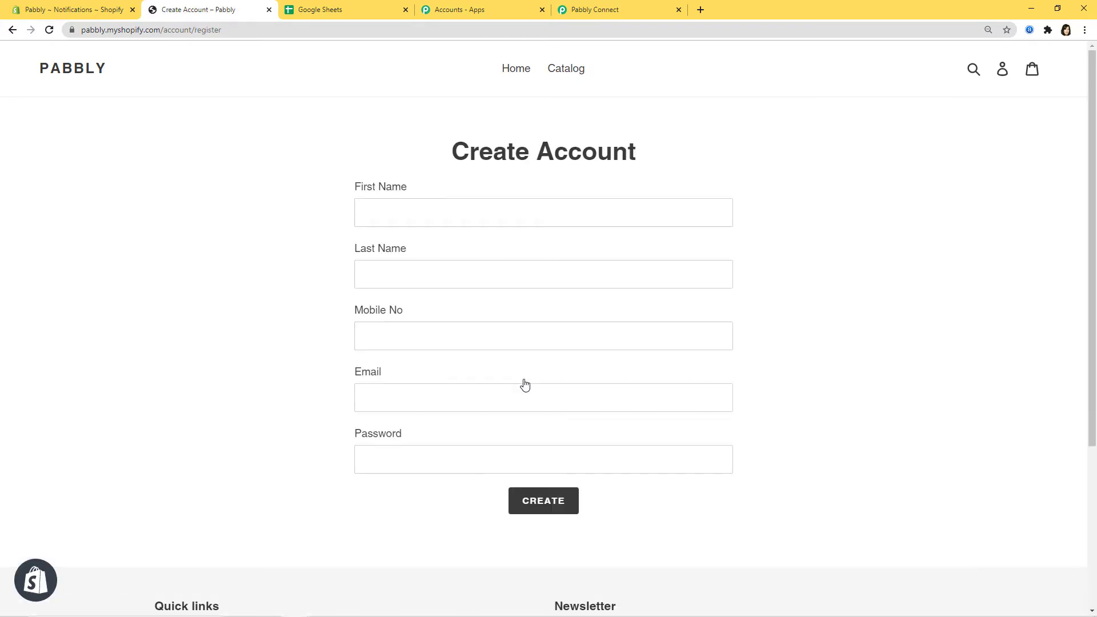
- Fill in the test customer's first and last name, mobile number, e-mail and password
left_click(471, 210)
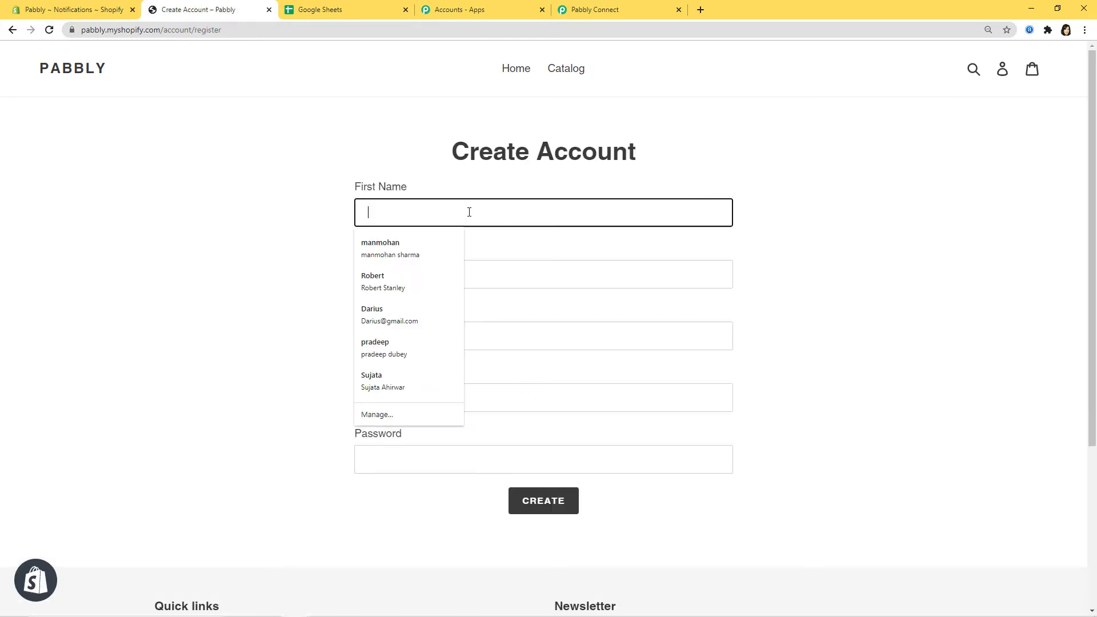
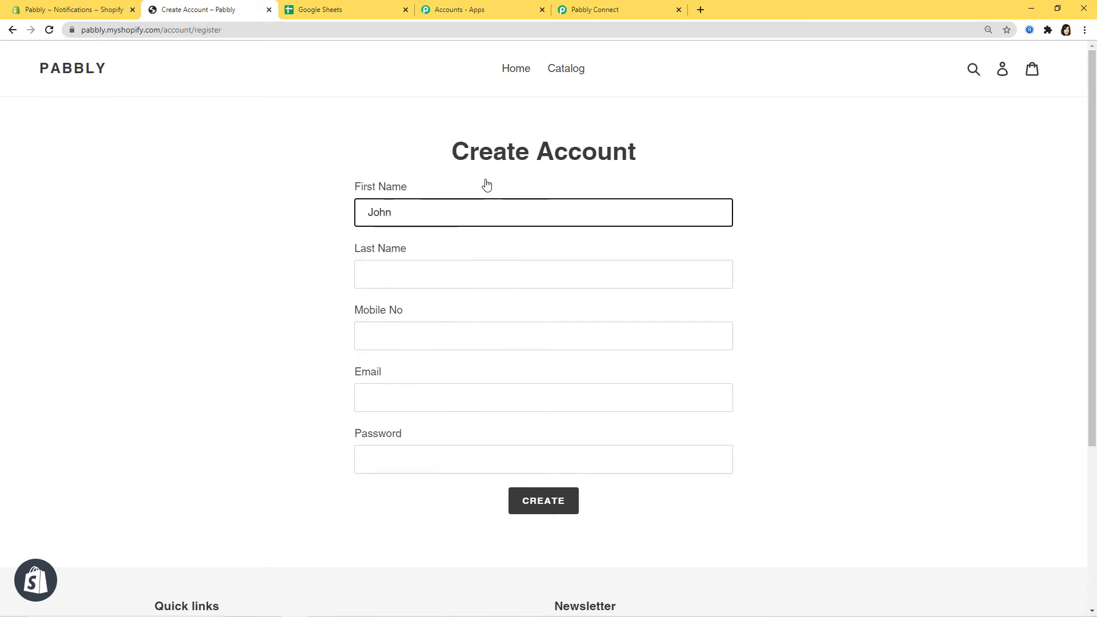
left_click(497, 269)
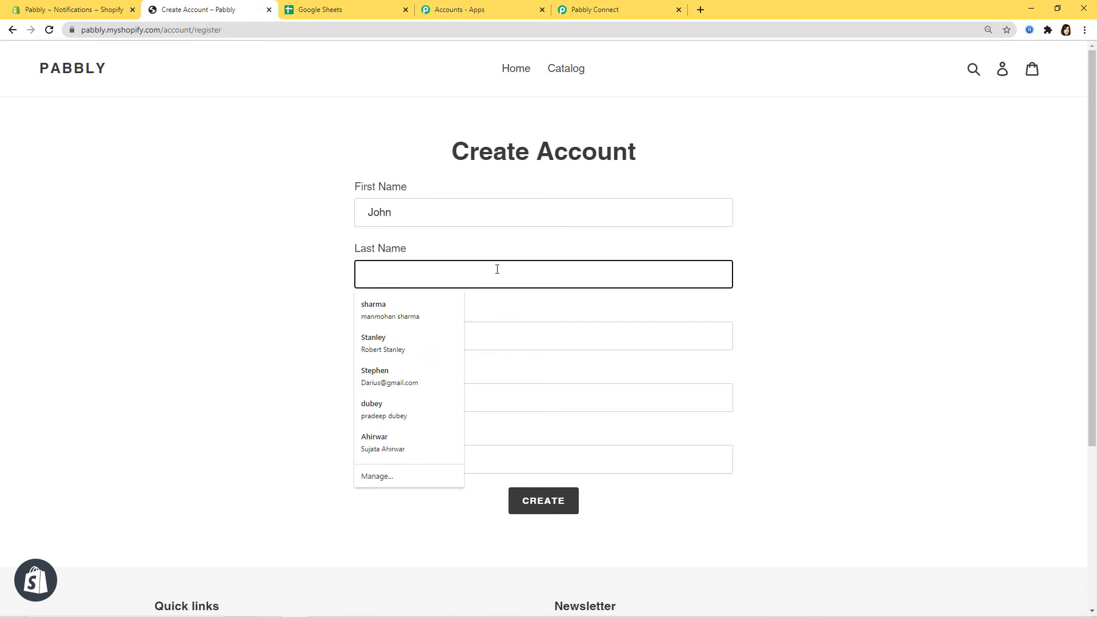
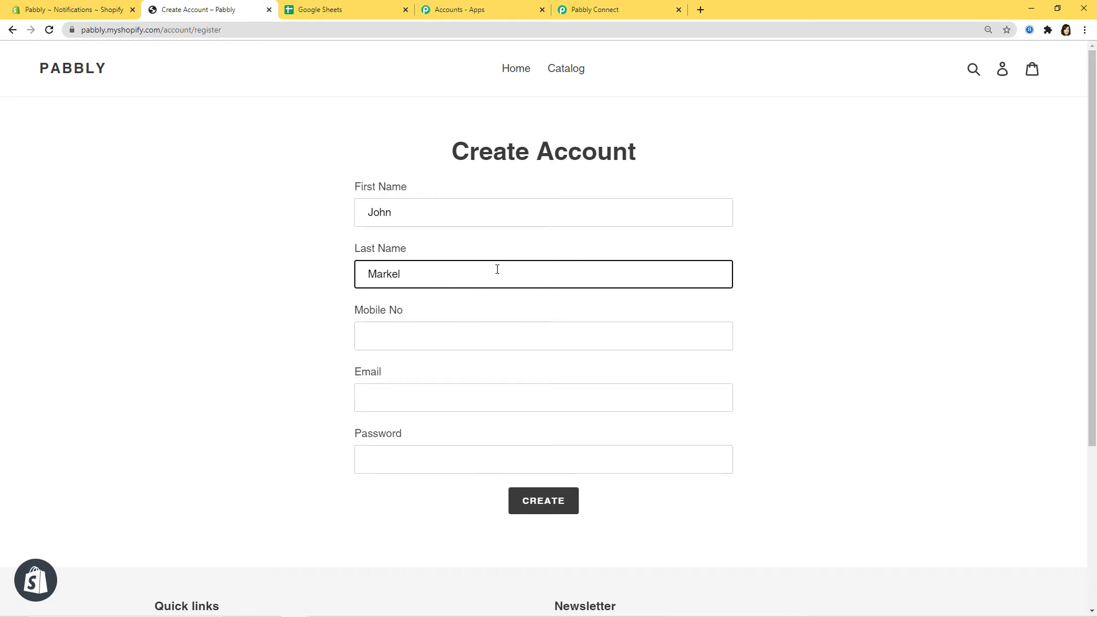
left_click(513, 336)
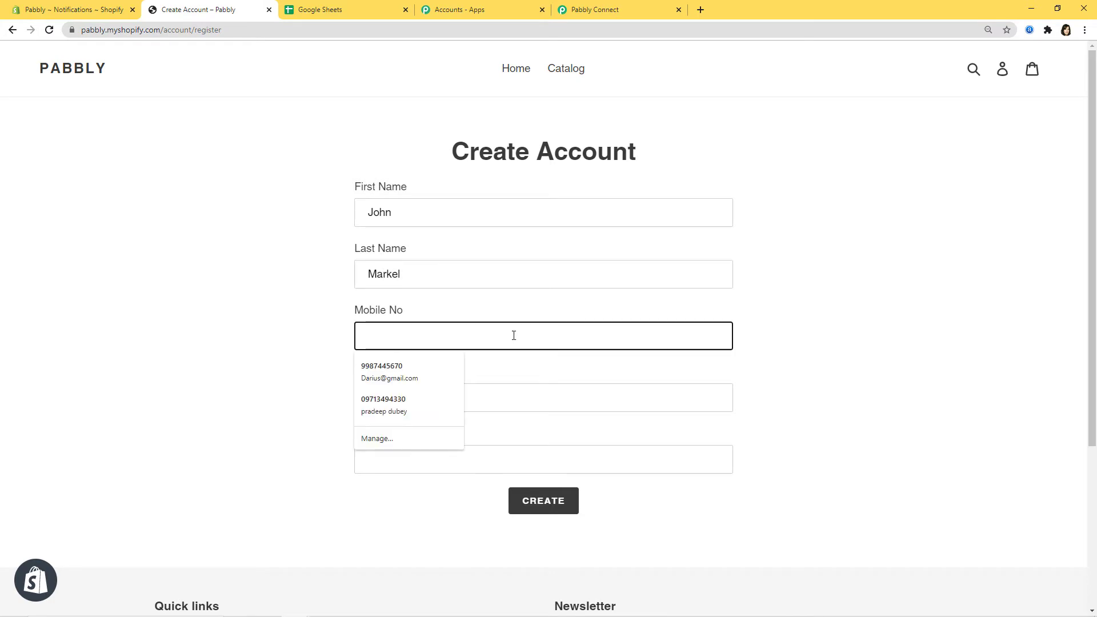
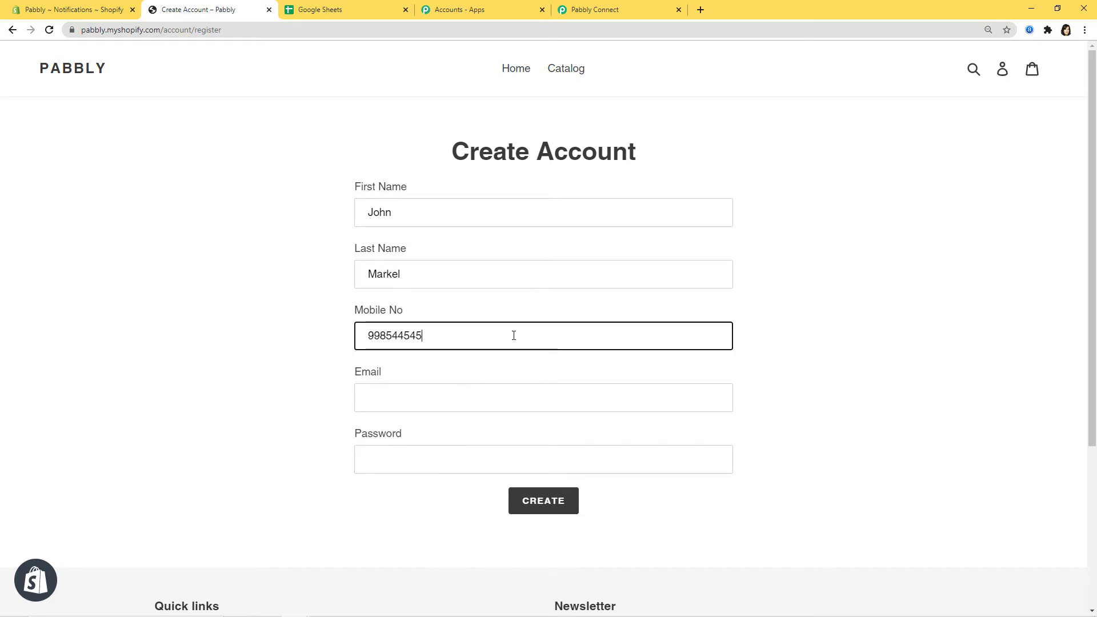
left_click(493, 394)
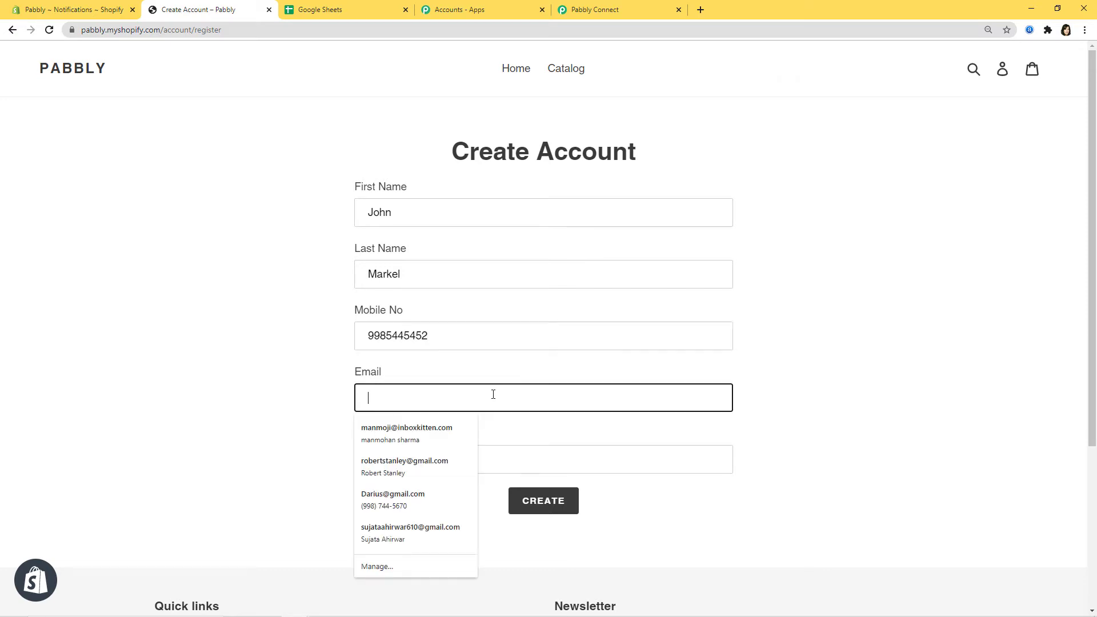
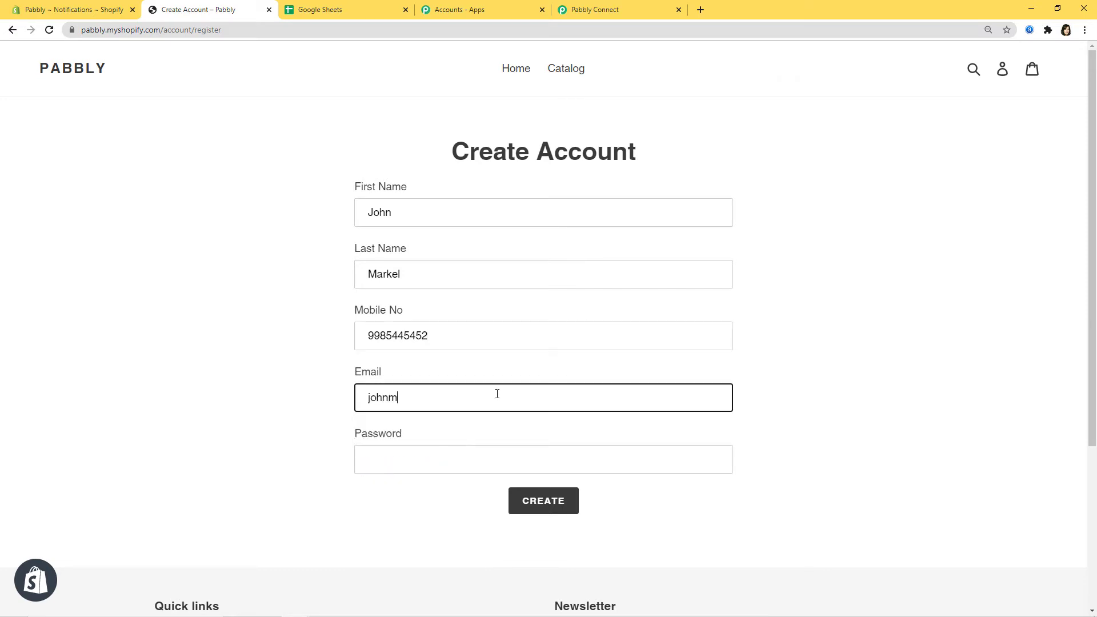
left_click(524, 457)
type("123456")
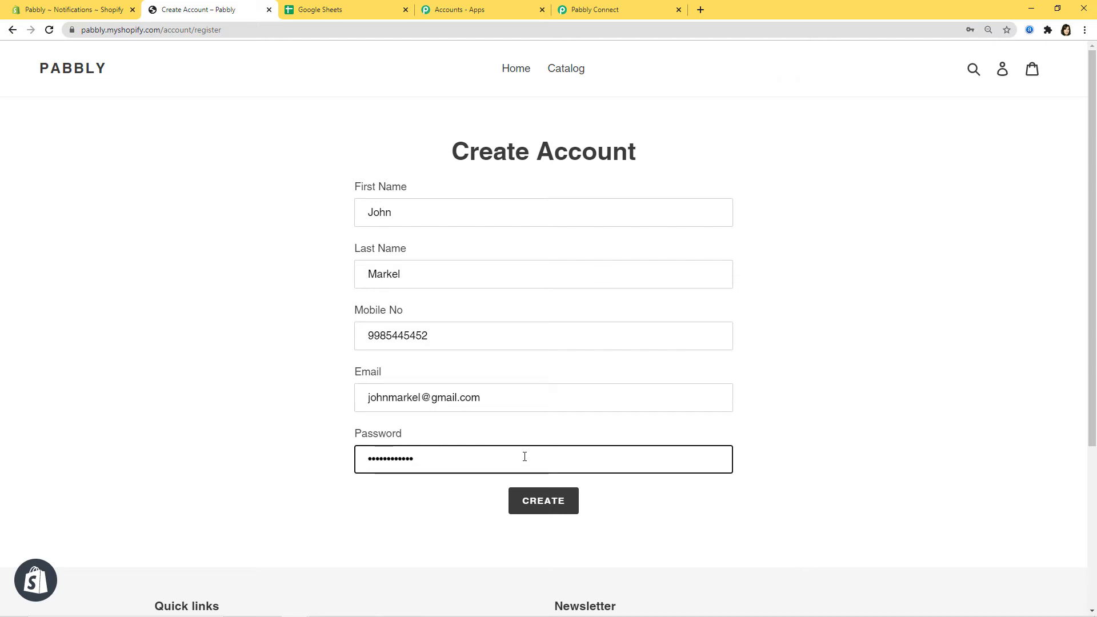
- Submit the registration, pass the reCAPTCHA check, and return to Pabbly Connect
left_click(532, 500)
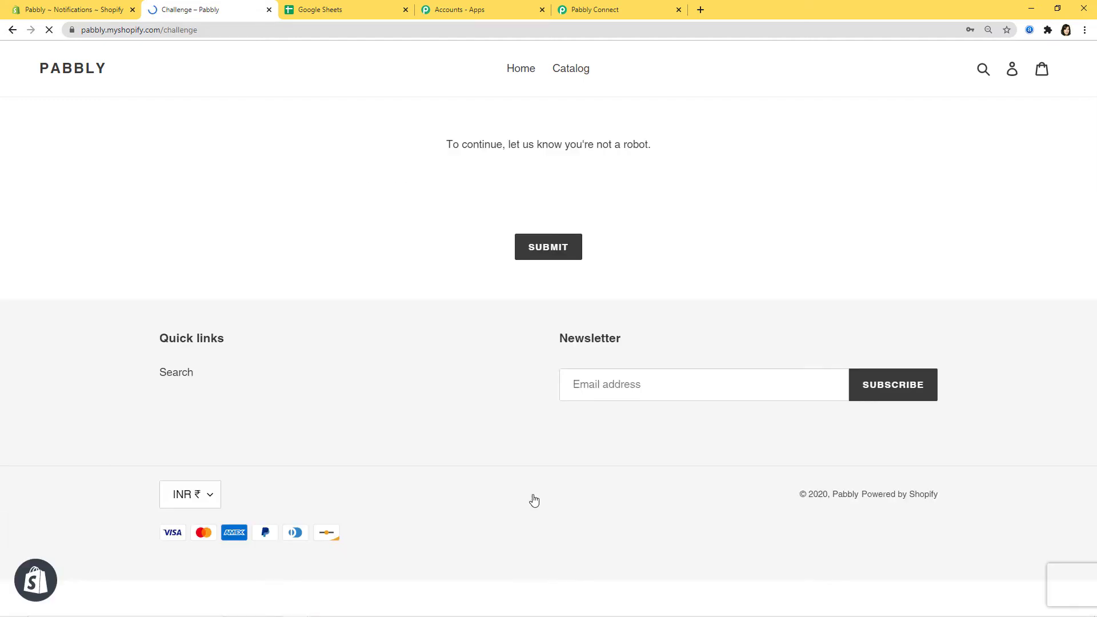
left_click(462, 193)
left_click(553, 239)
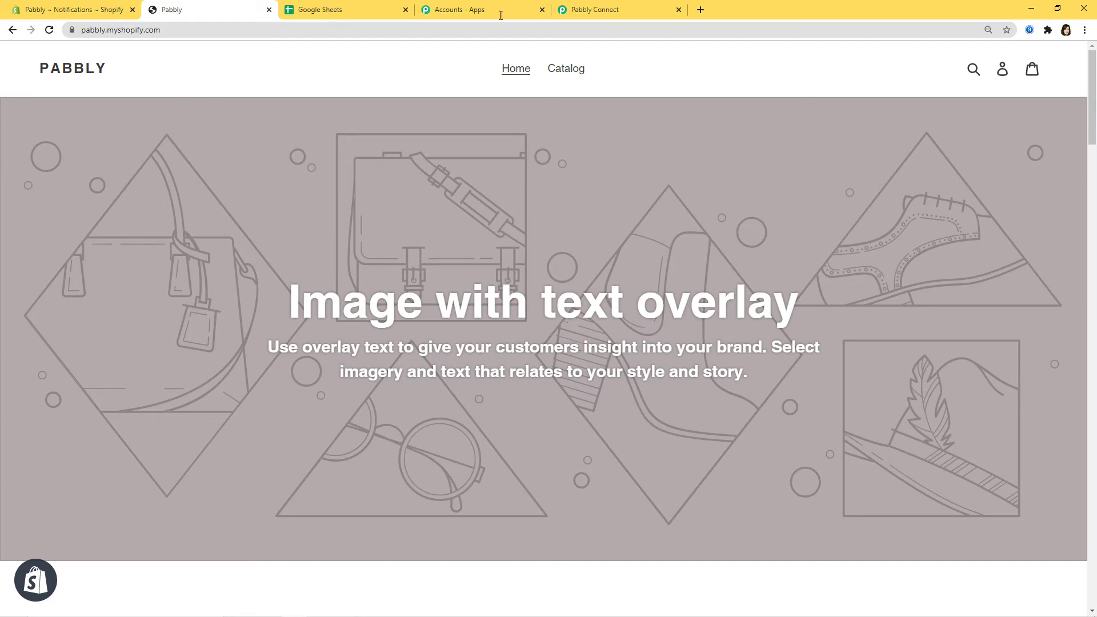
left_click(600, 9)
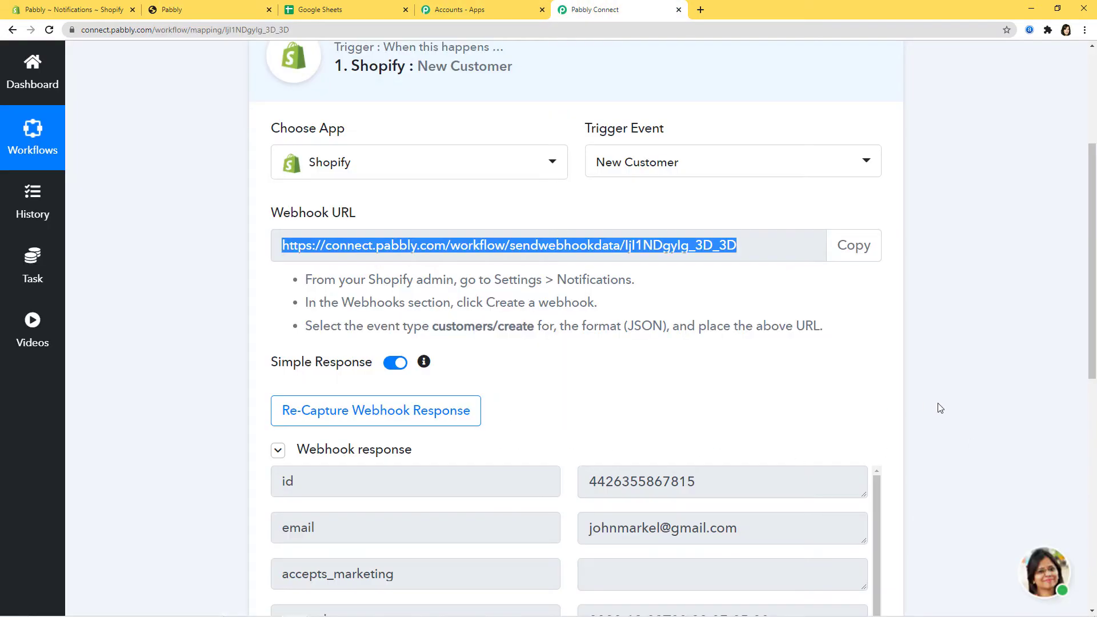
- Check the captured customer fields in the webhook response, save the trigger, and confirm
scroll(940, 407, "down", 3)
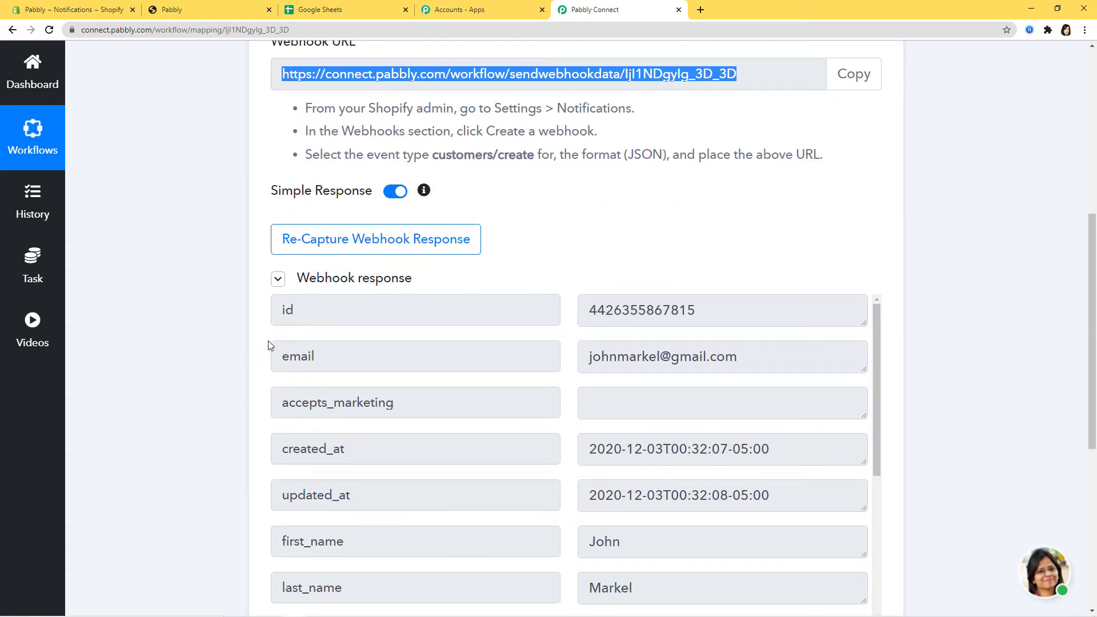
scroll(920, 454, "down", 3)
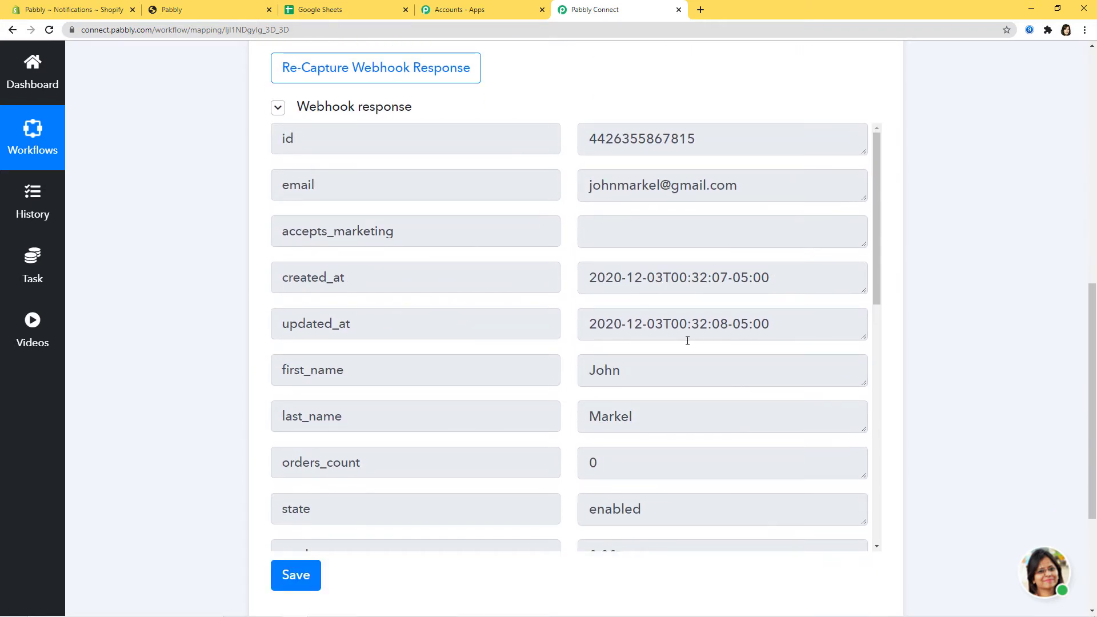
left_click_drag(876, 279, 874, 421)
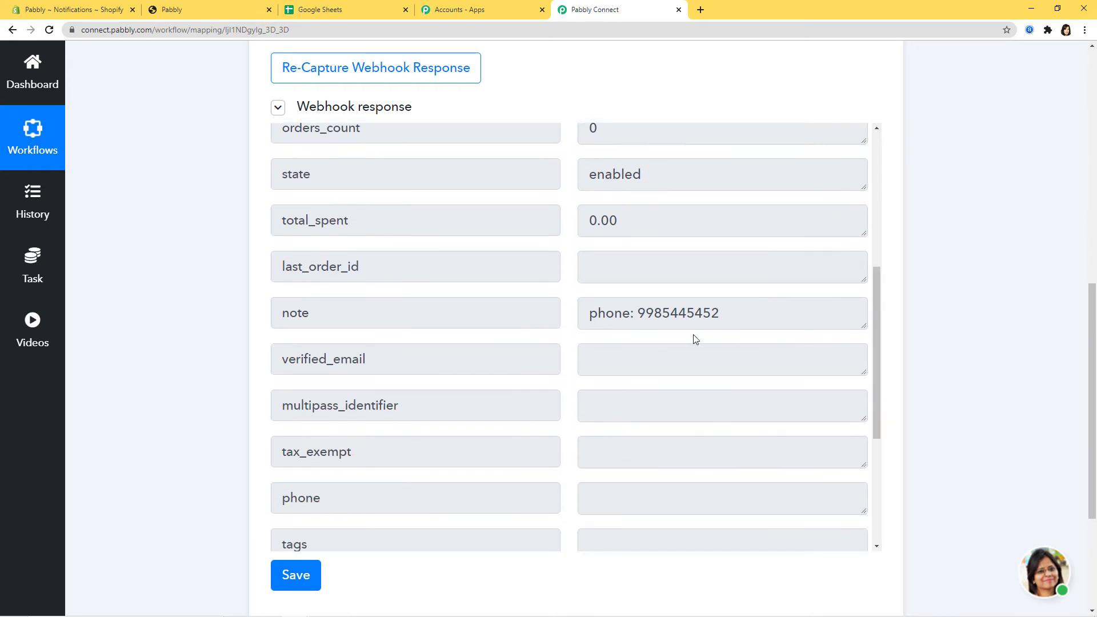
left_click_drag(877, 356, 889, 494)
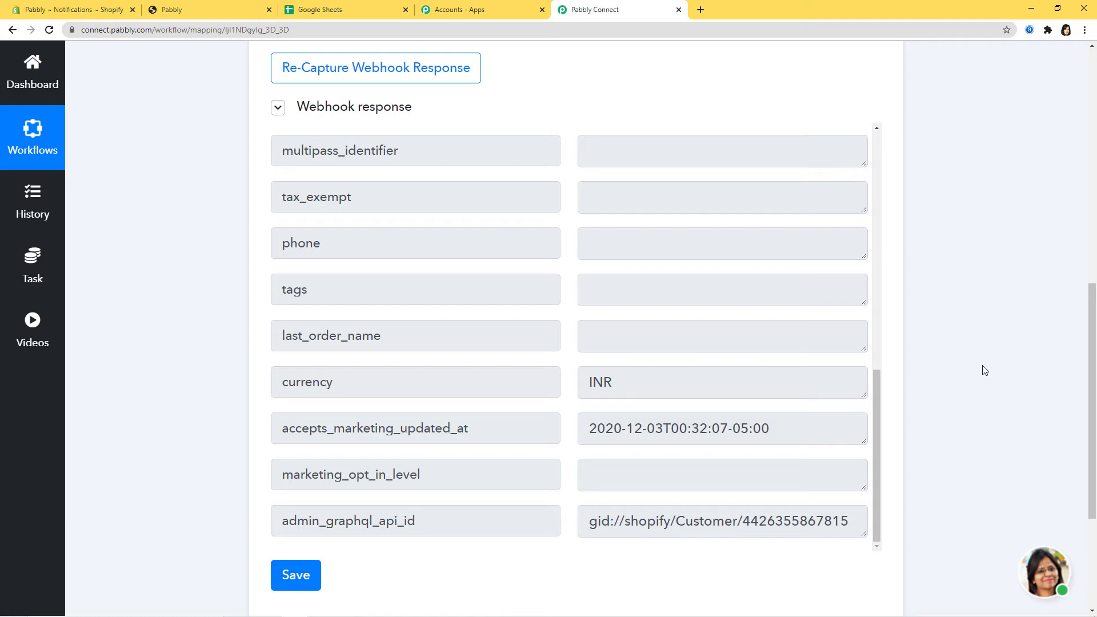
scroll(984, 370, "down", 2)
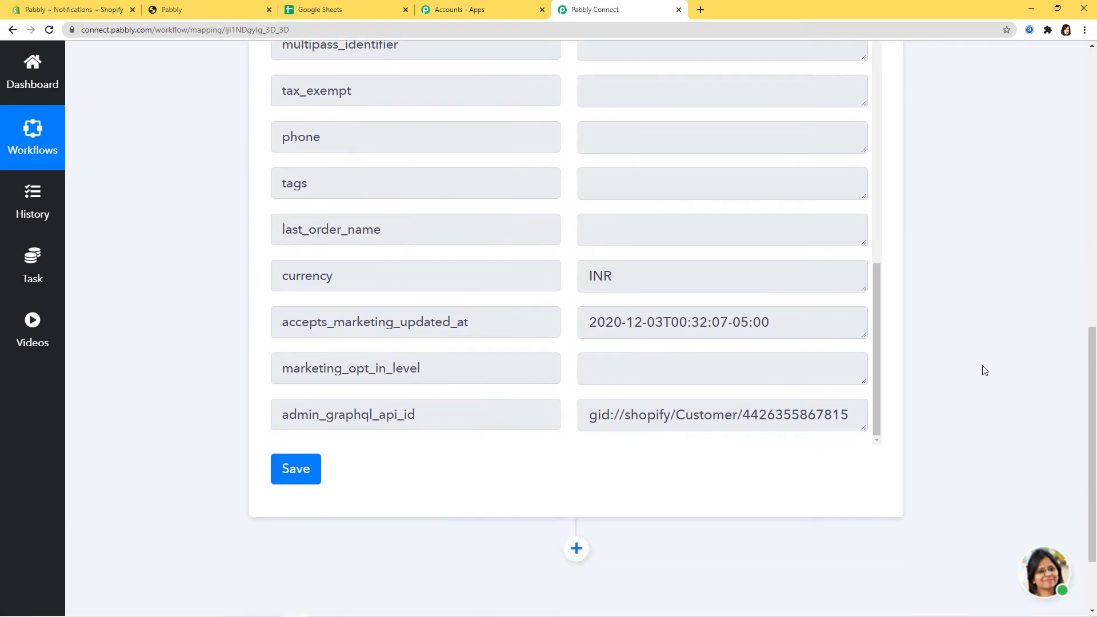
left_click(296, 462)
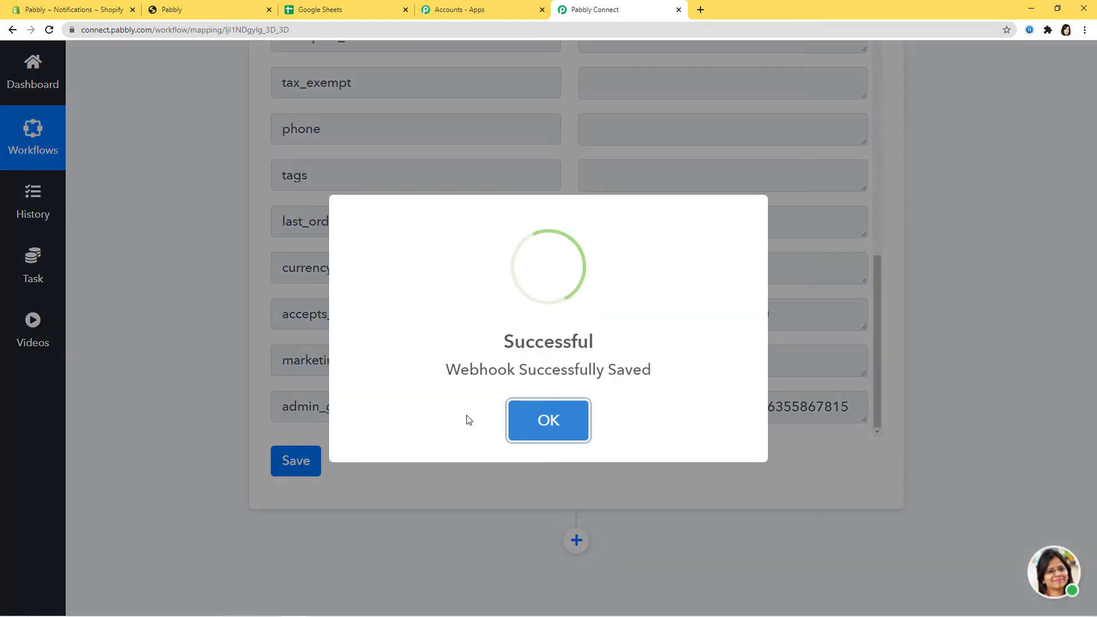
left_click(535, 425)
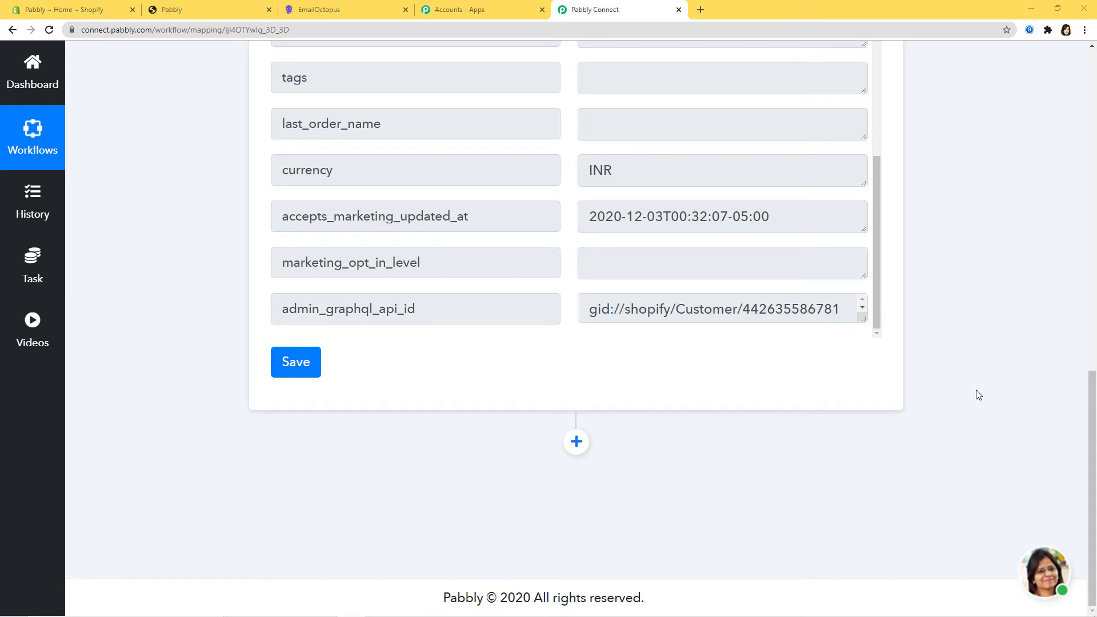
- Add an EmailOctopus action step with Add Subscriber as its action event
left_click(568, 445)
scroll(685, 457, "down", 3)
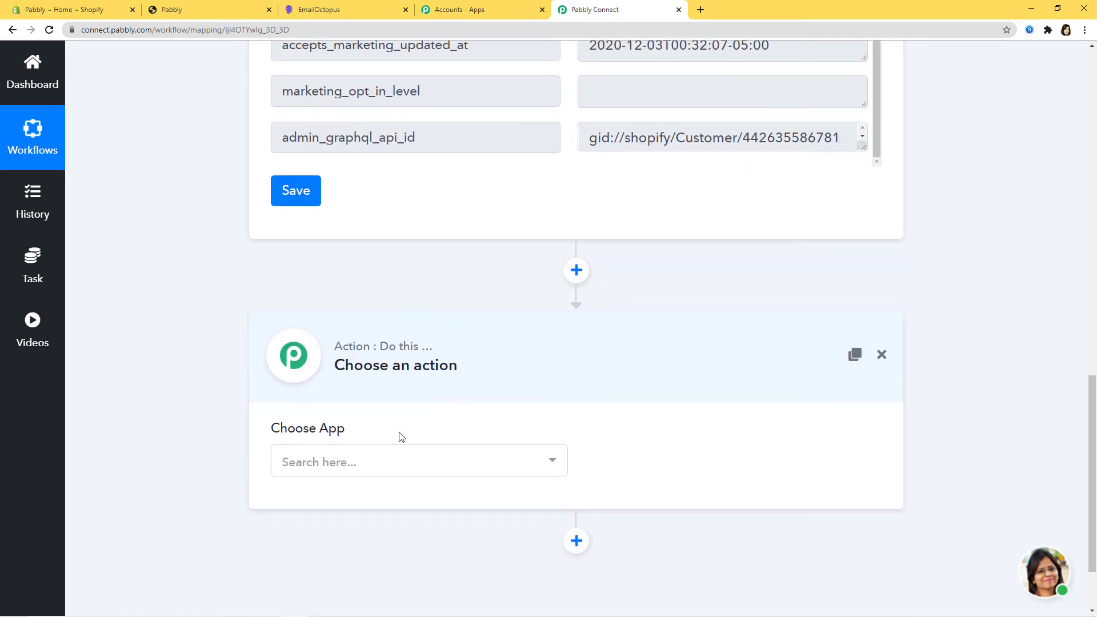
left_click(390, 460)
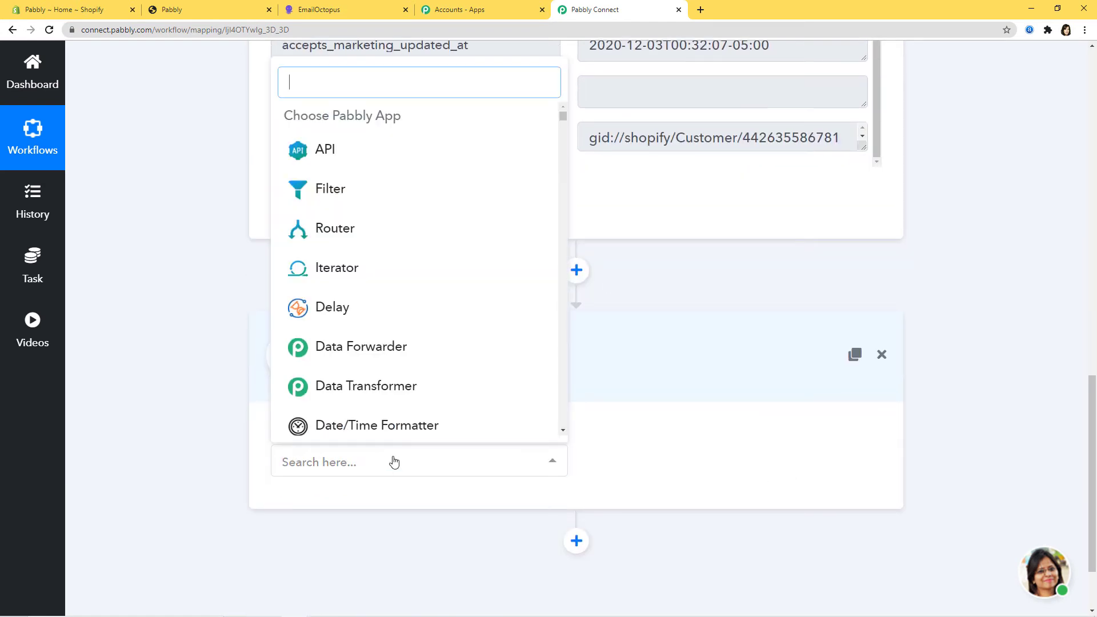
type("ema")
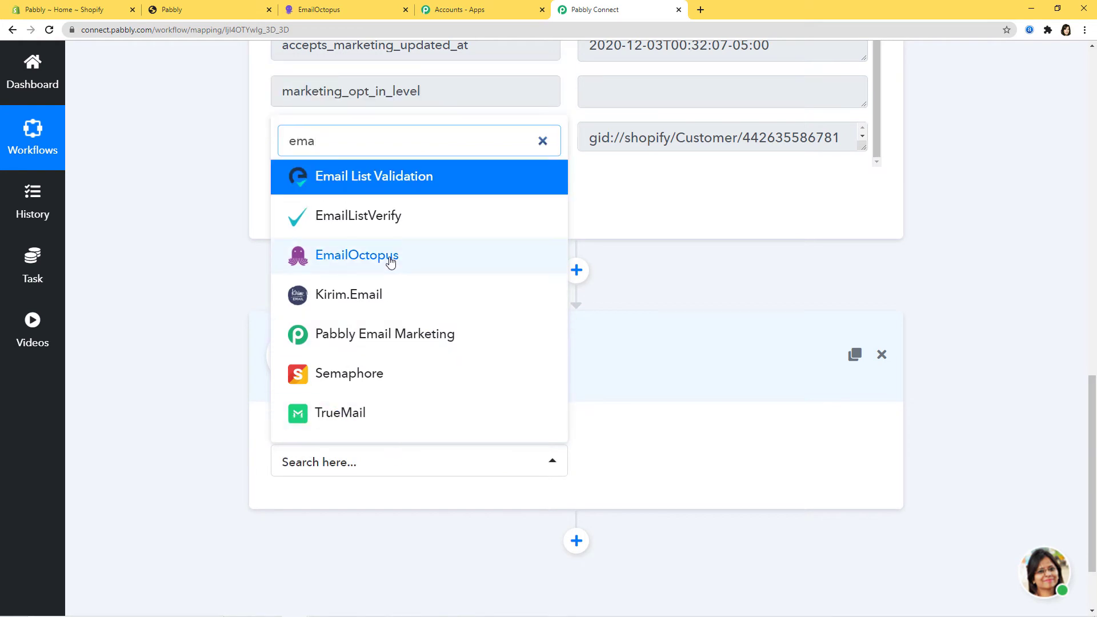
left_click(391, 262)
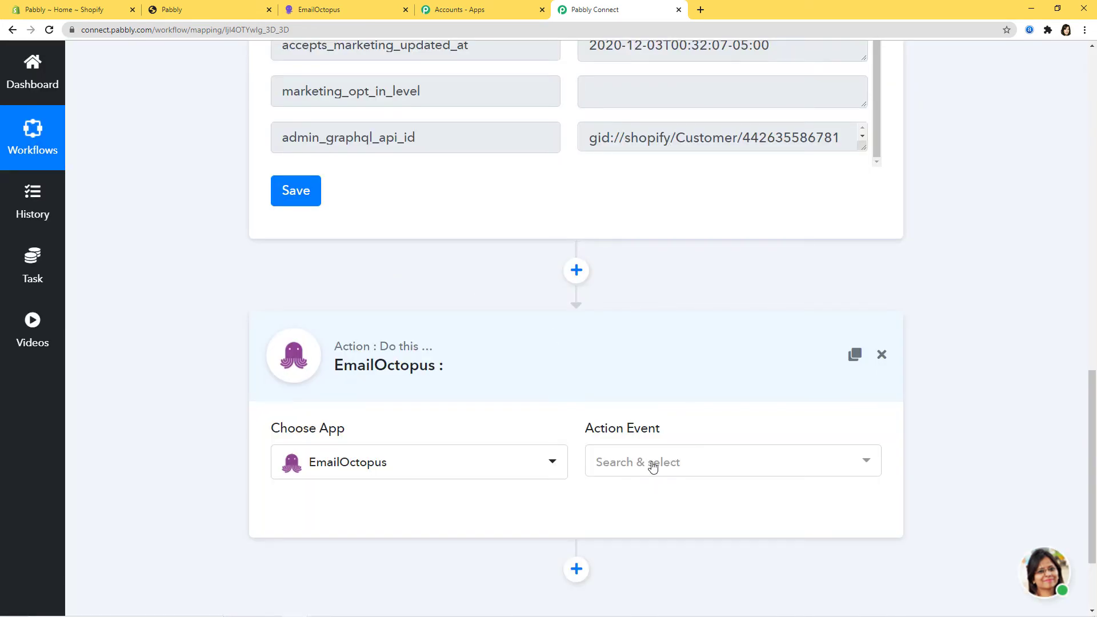
left_click(651, 464)
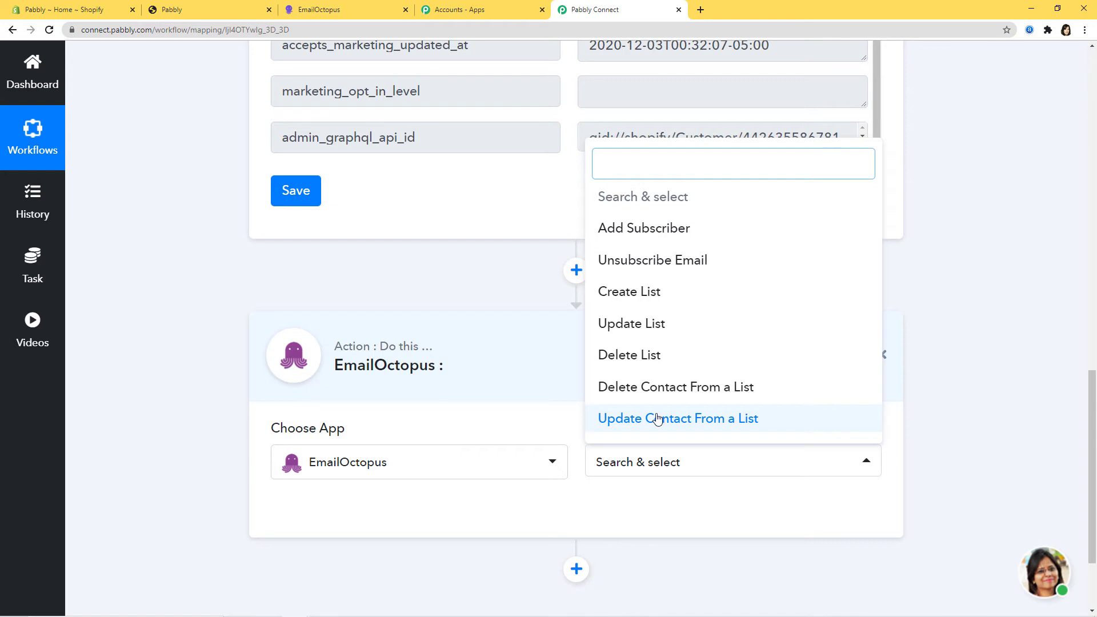
left_click(668, 231)
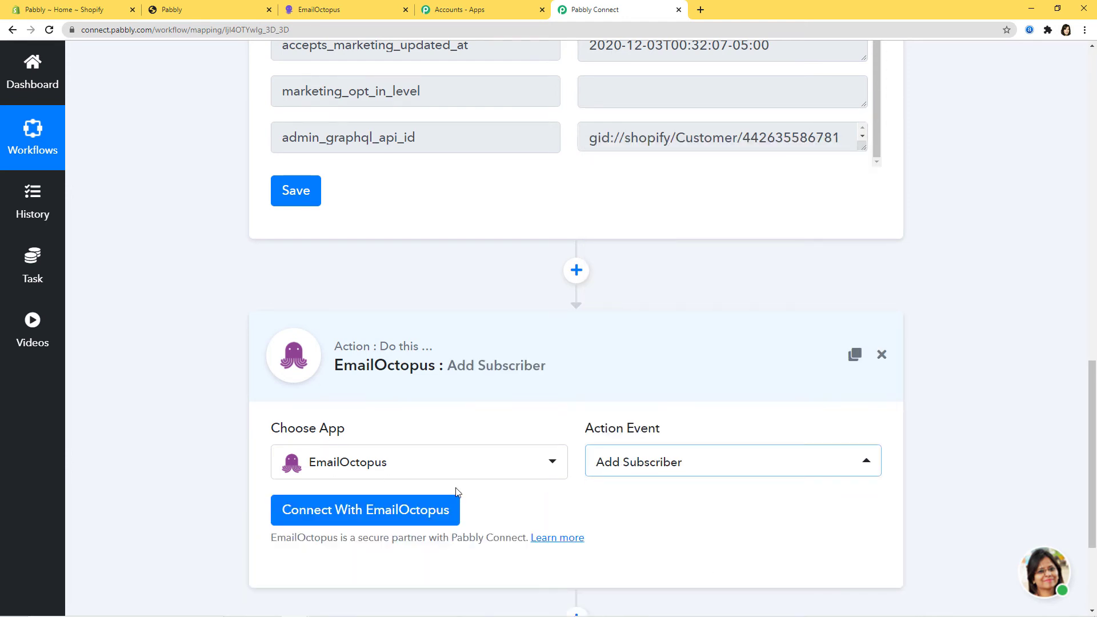
left_click(362, 513)
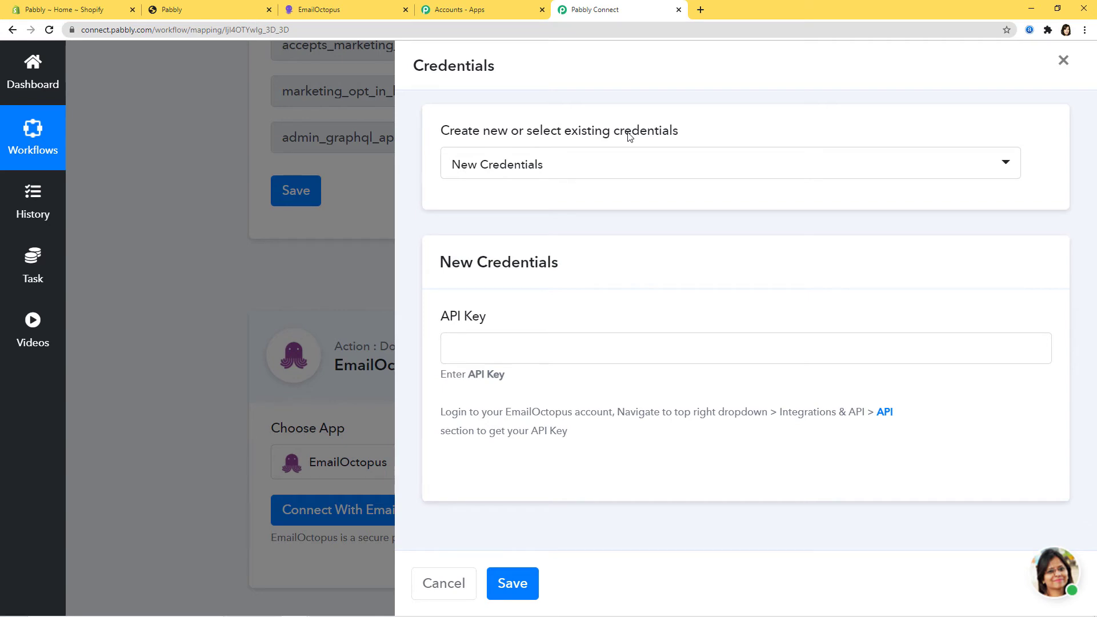
- Choose New Credentials for EmailOctopus, note the API key help, and switch to the EmailOctopus dashboard
left_click(612, 169)
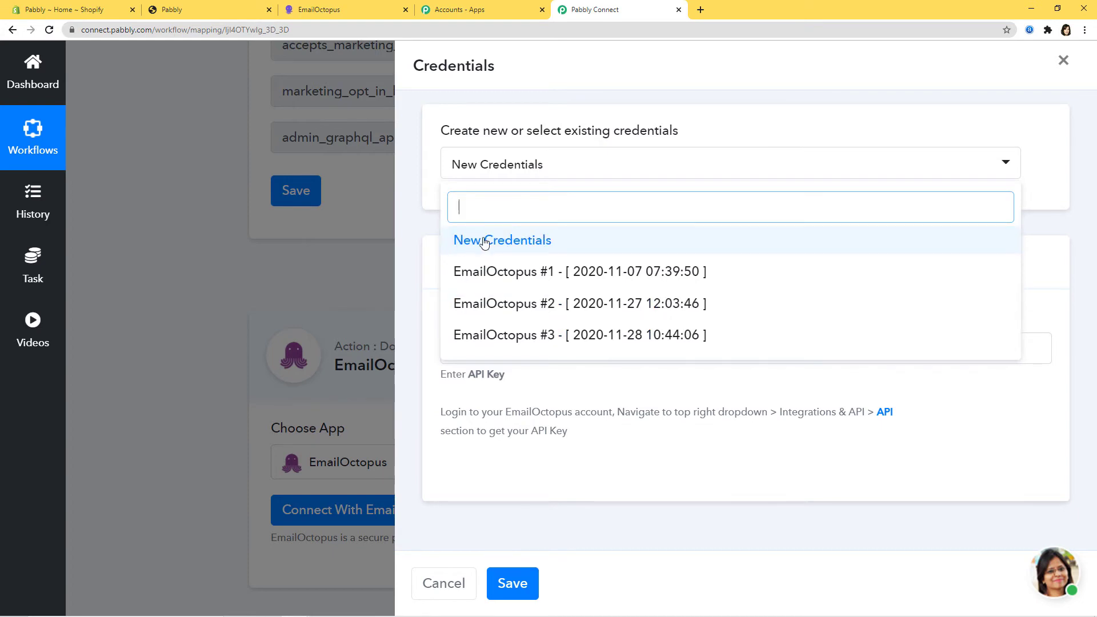
left_click(502, 240)
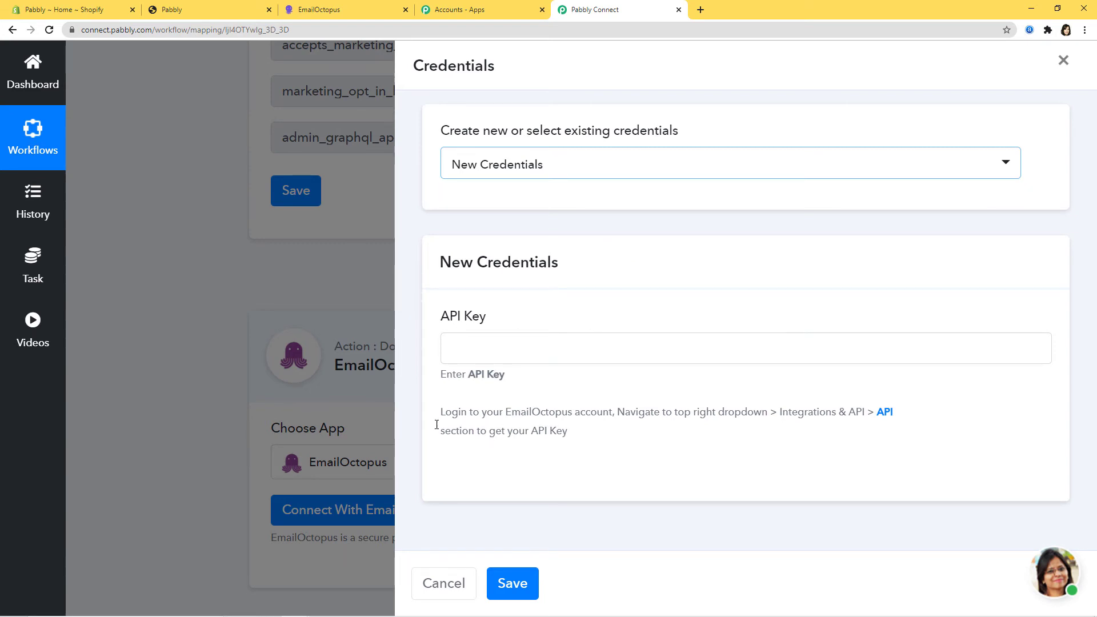
left_click_drag(439, 412, 515, 412)
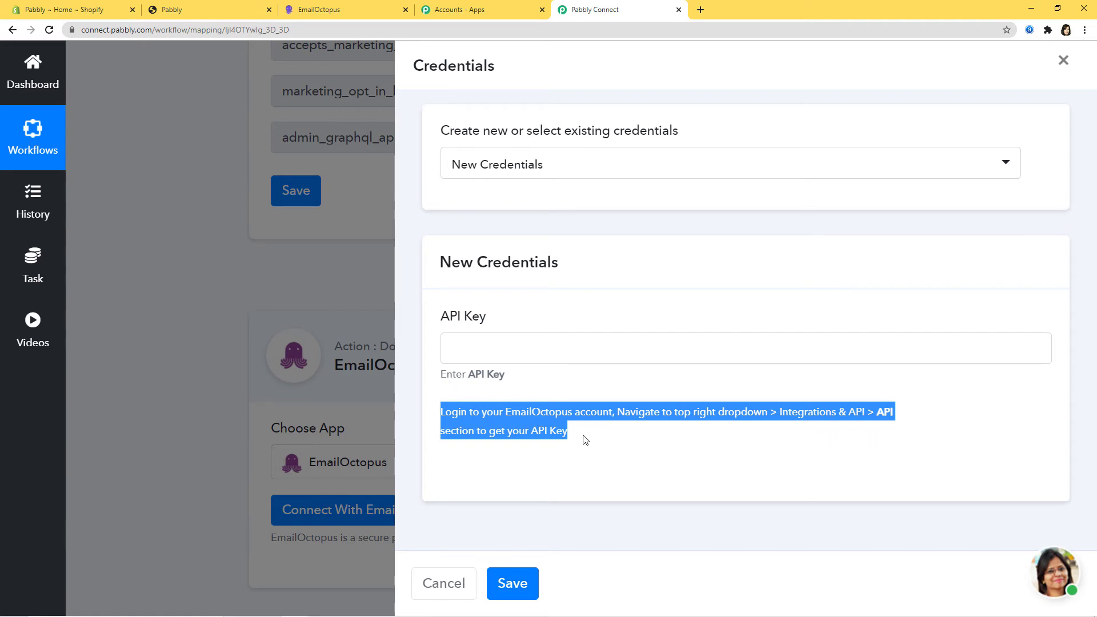
left_click(553, 433)
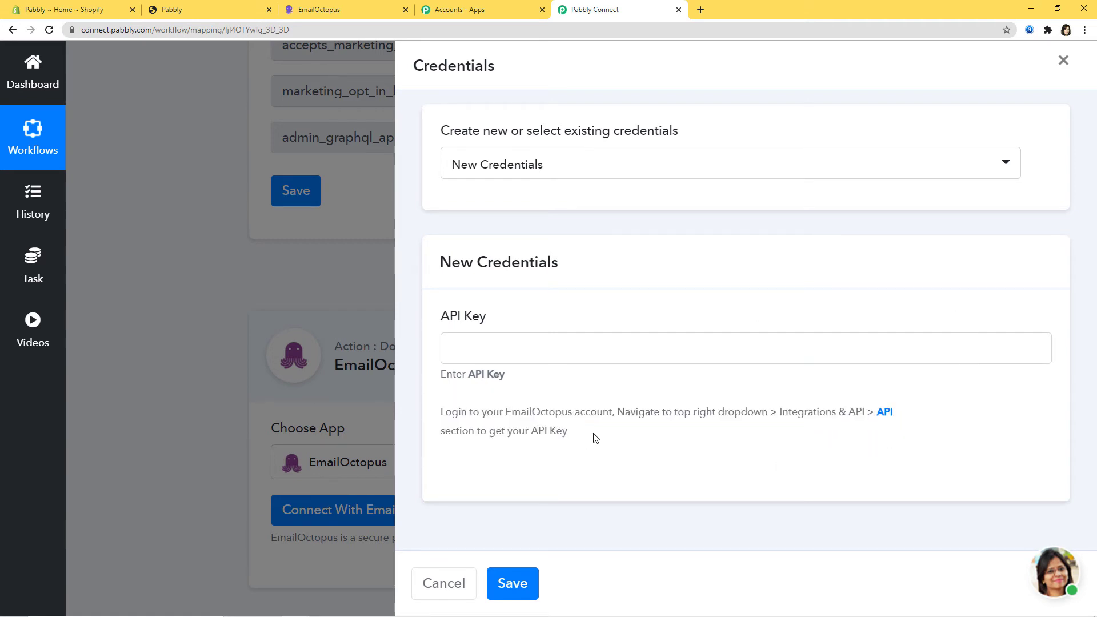
left_click(325, 9)
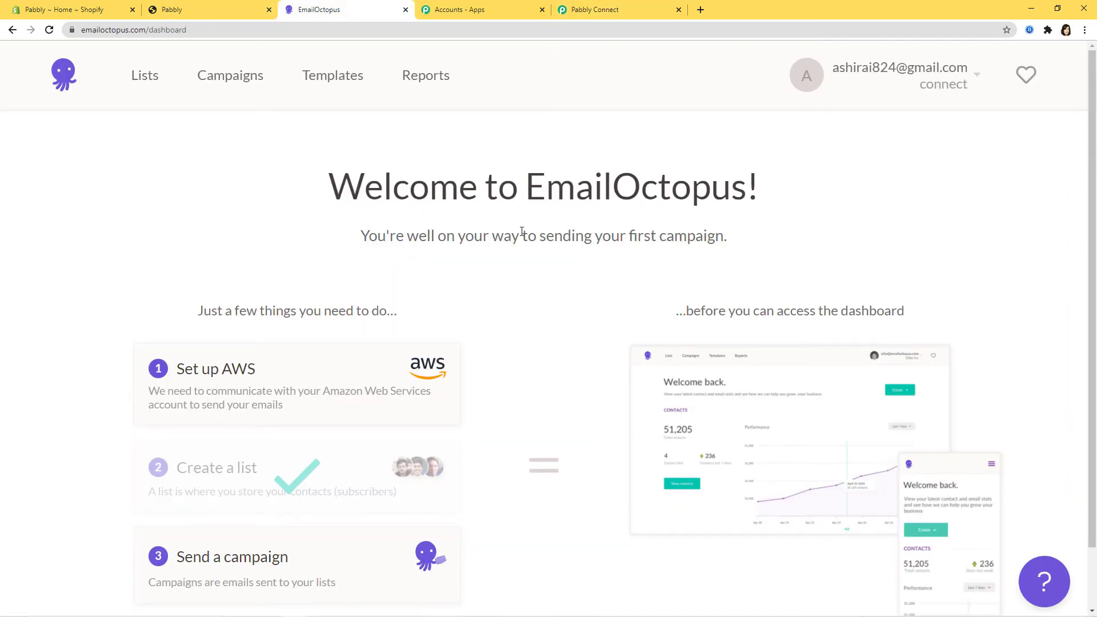
- Copy the API key from EmailOctopus's Integrations & API page and return to Pabbly Connect
left_click(940, 86)
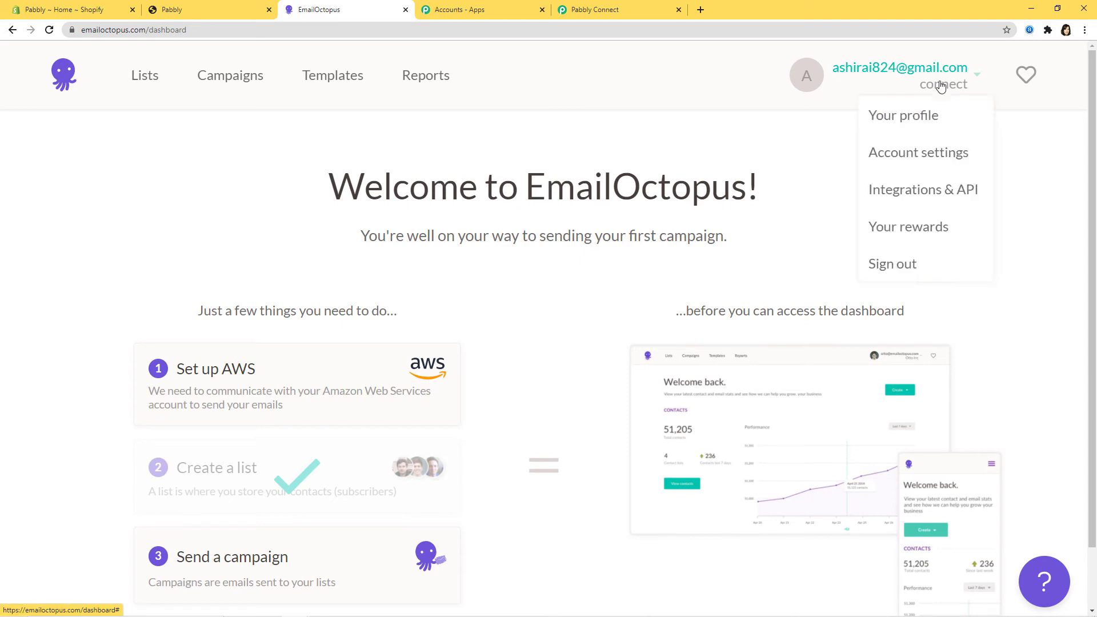
left_click(917, 195)
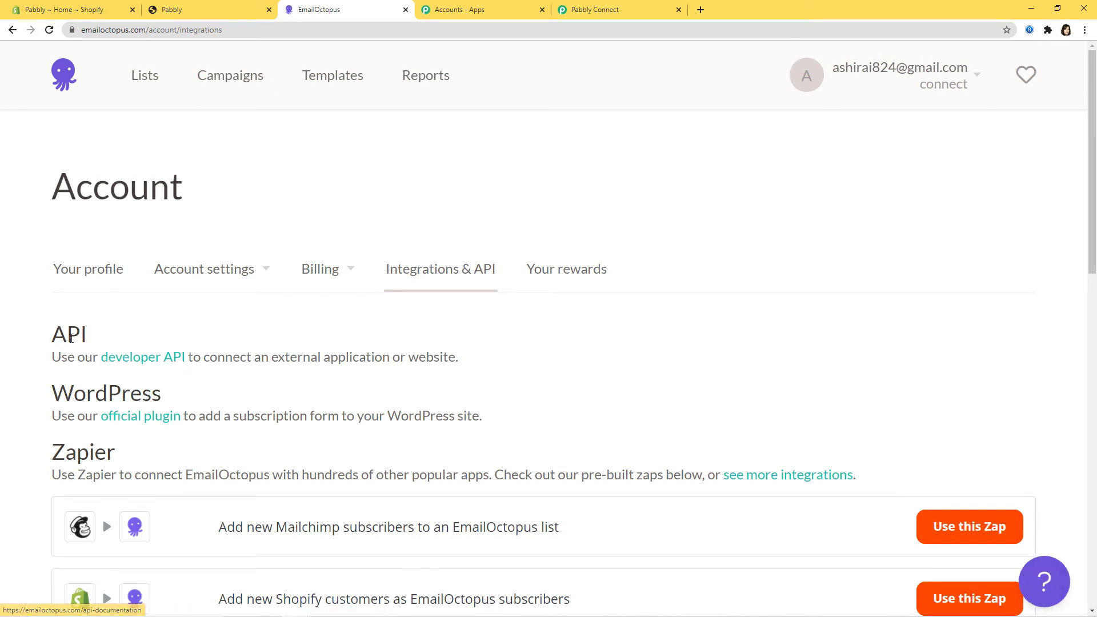
left_click(142, 361)
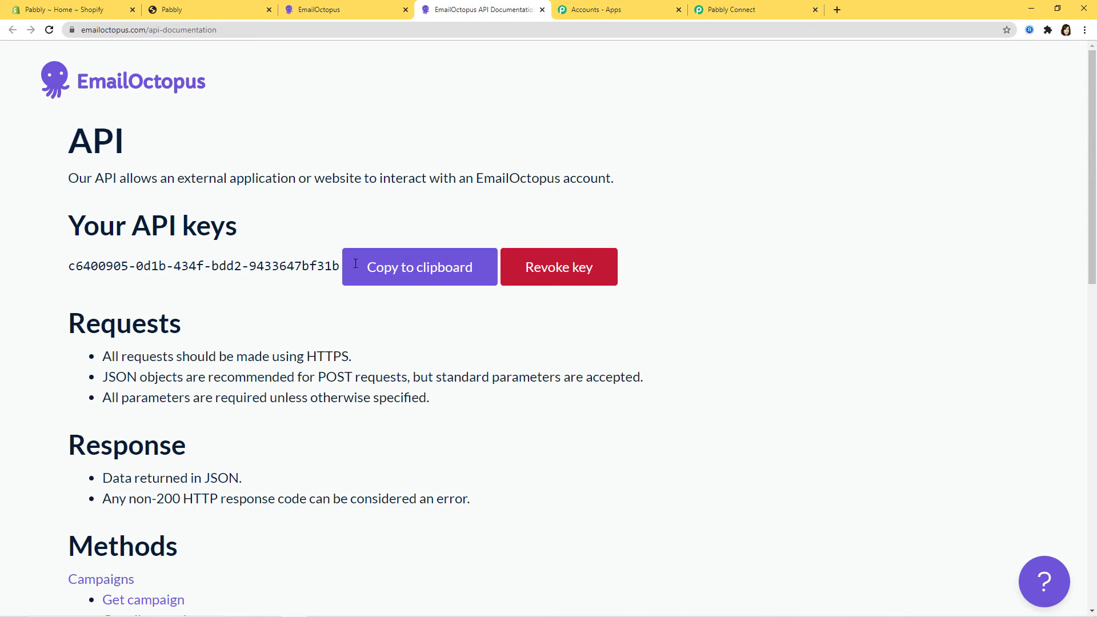
left_click(429, 264)
left_click(749, 14)
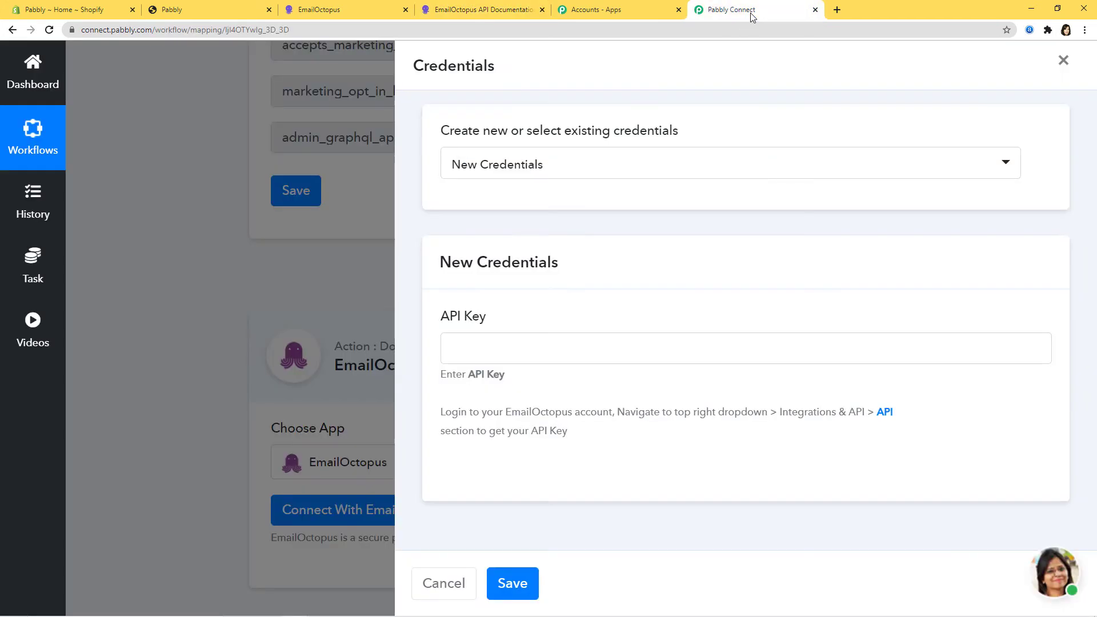
- Paste the EmailOctopus API key into the credentials form and save the connection
right_click(451, 351)
left_click(493, 452)
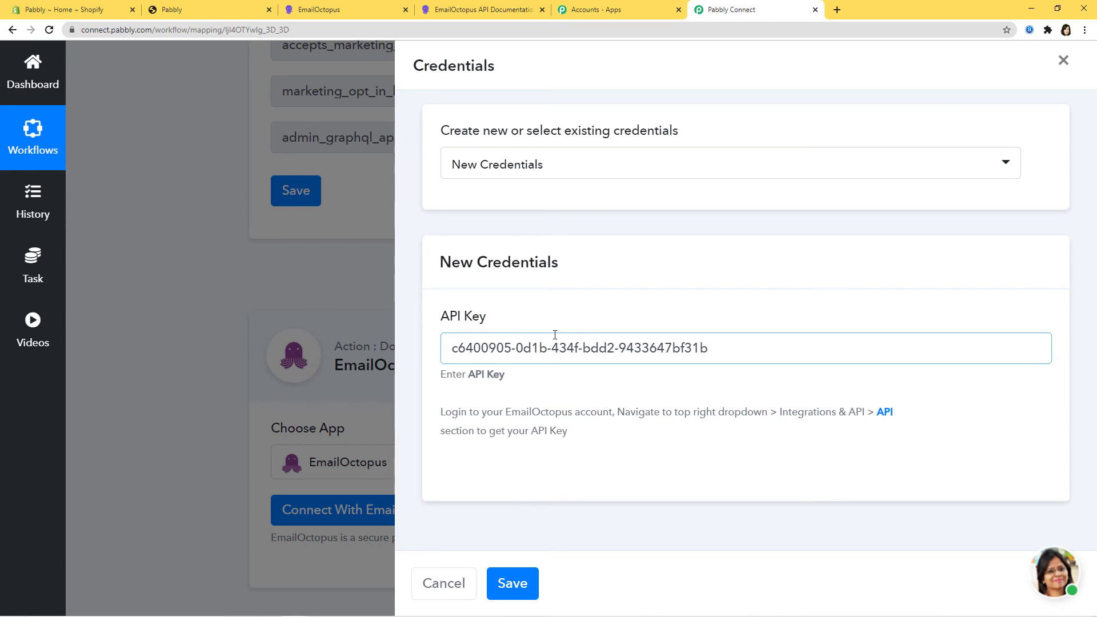
left_click(513, 584)
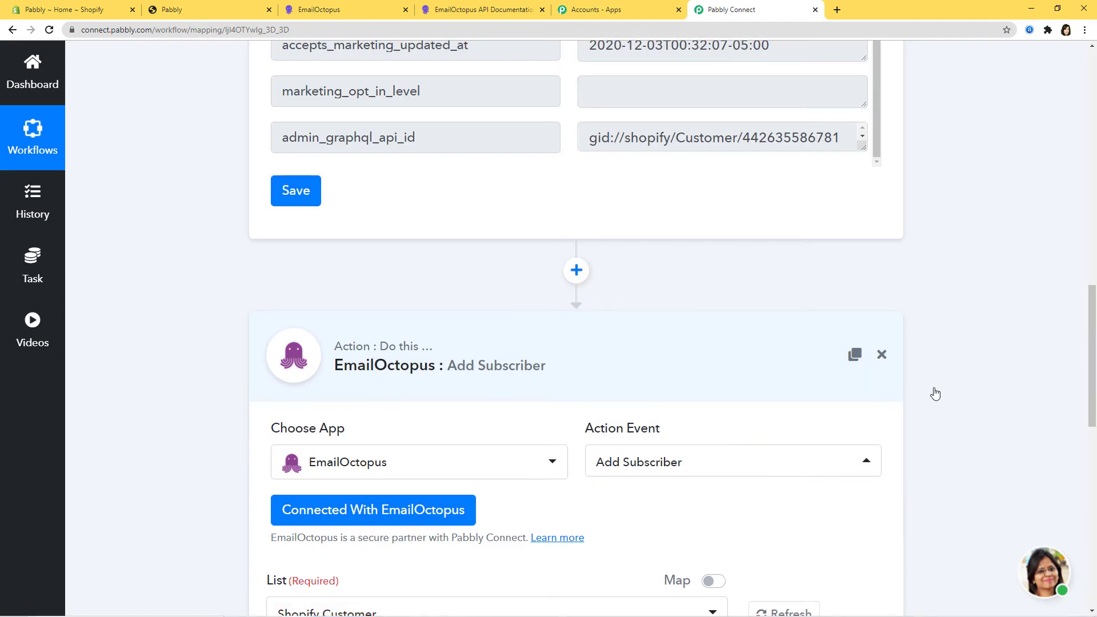
scroll(950, 386, "down", 4)
scroll(950, 388, "down", 8)
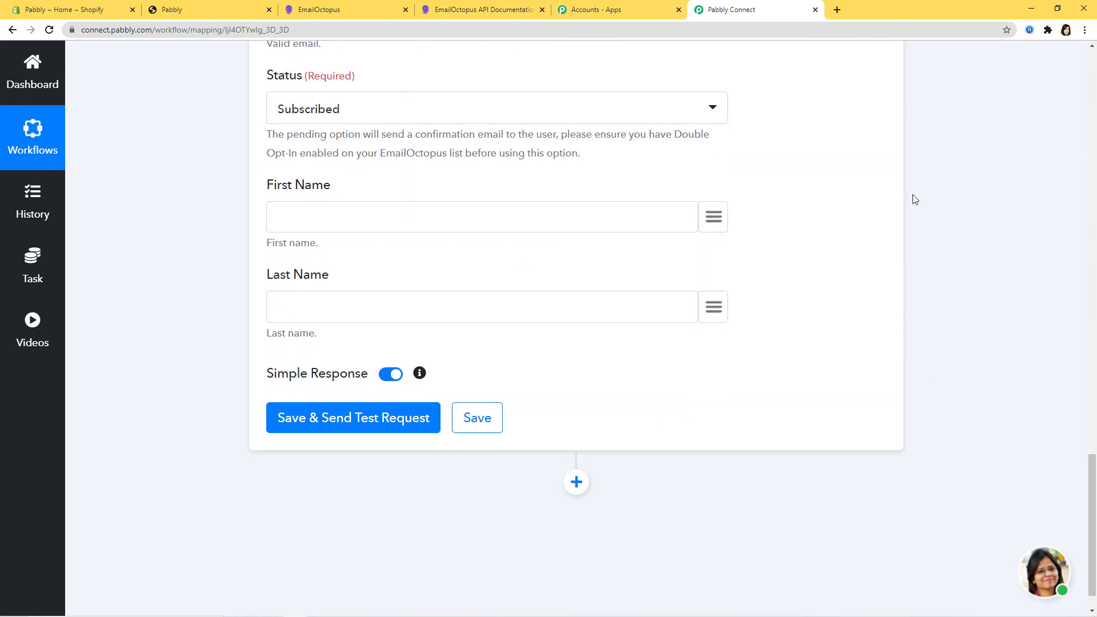
scroll(967, 379, "up", 15)
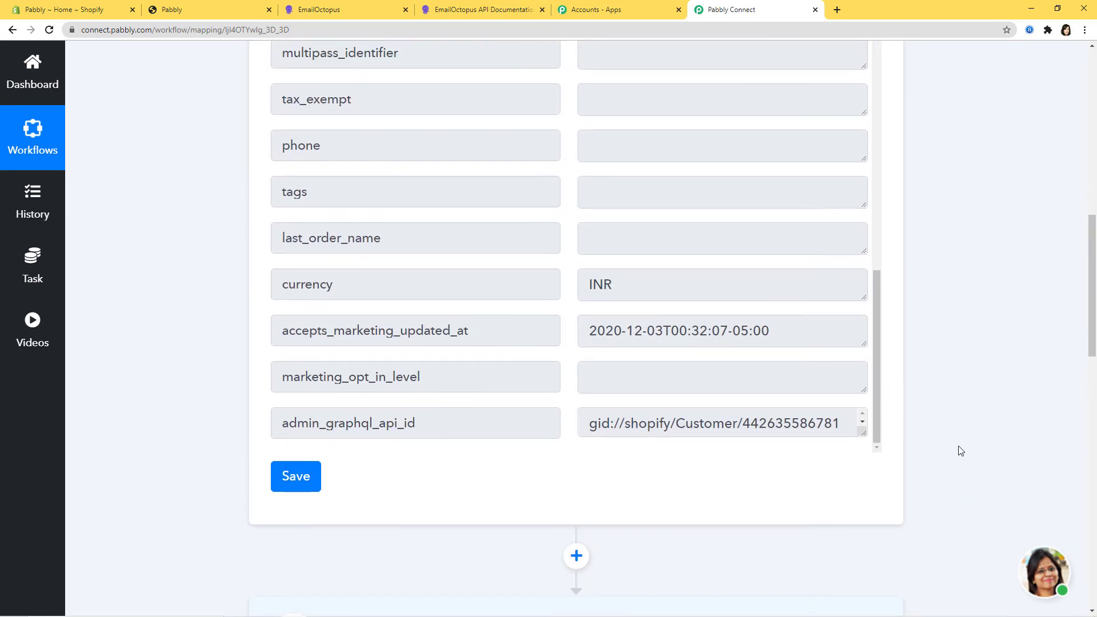
scroll(960, 450, "down", 7)
scroll(958, 451, "up", 5)
scroll(957, 451, "down", 4)
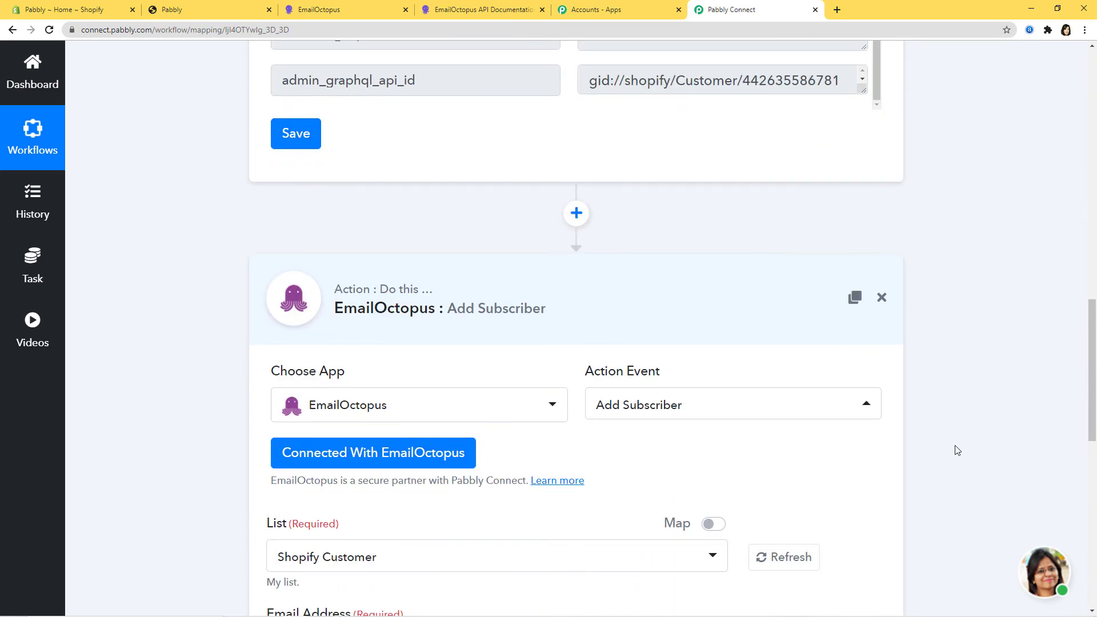
scroll(956, 450, "down", 7)
scroll(957, 450, "up", 1)
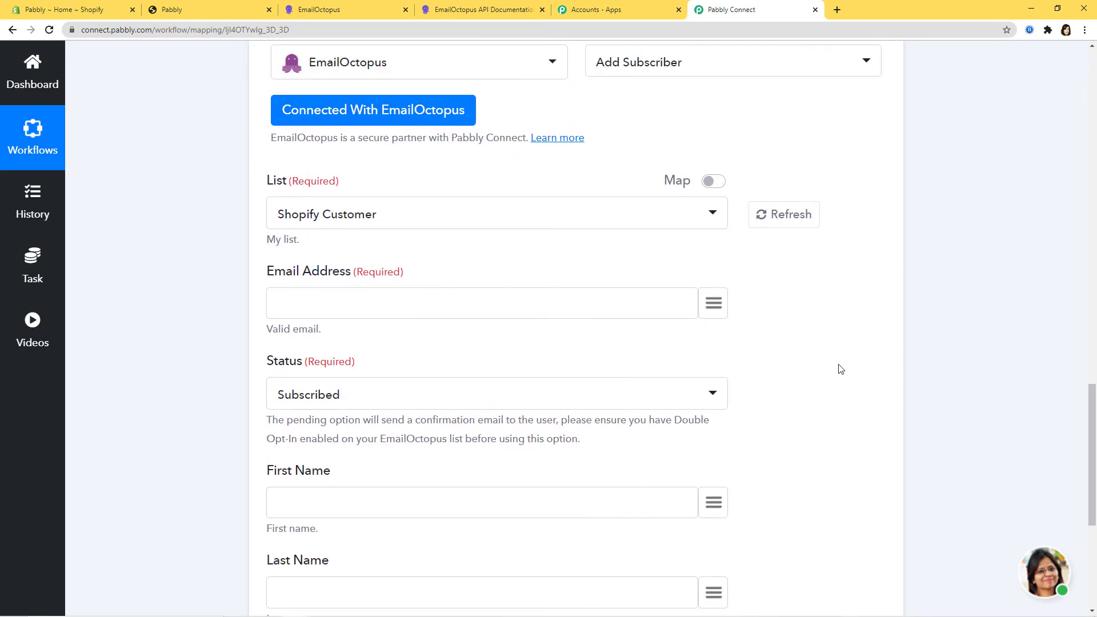
- Review the available lists, keep Shopify Customer, and go to EmailOctopus's Lists overview
left_click(414, 216)
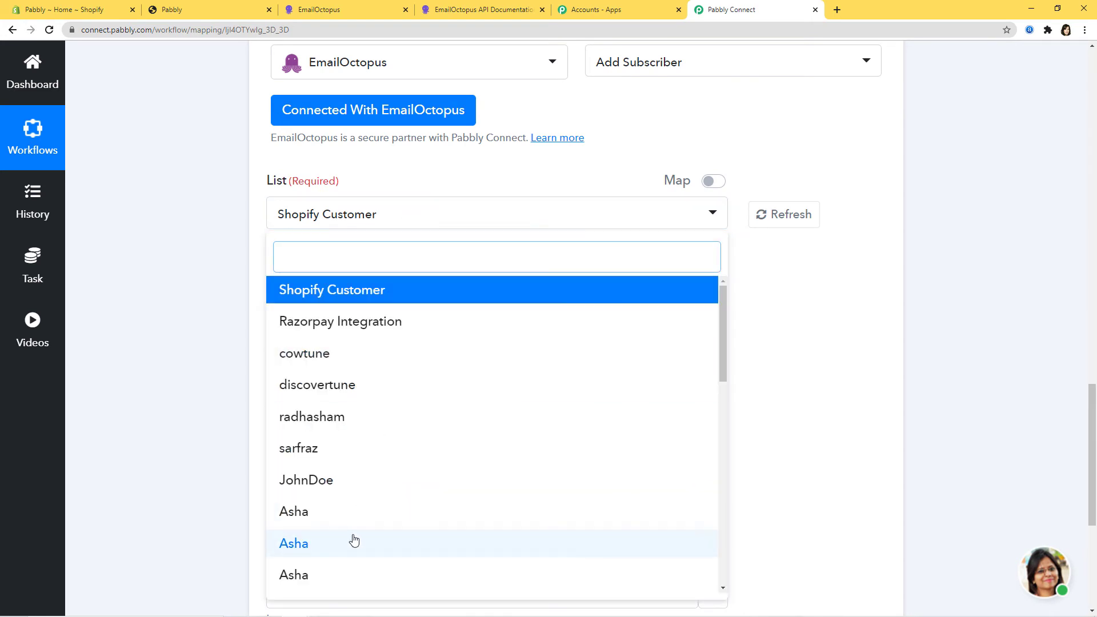
left_click(829, 330)
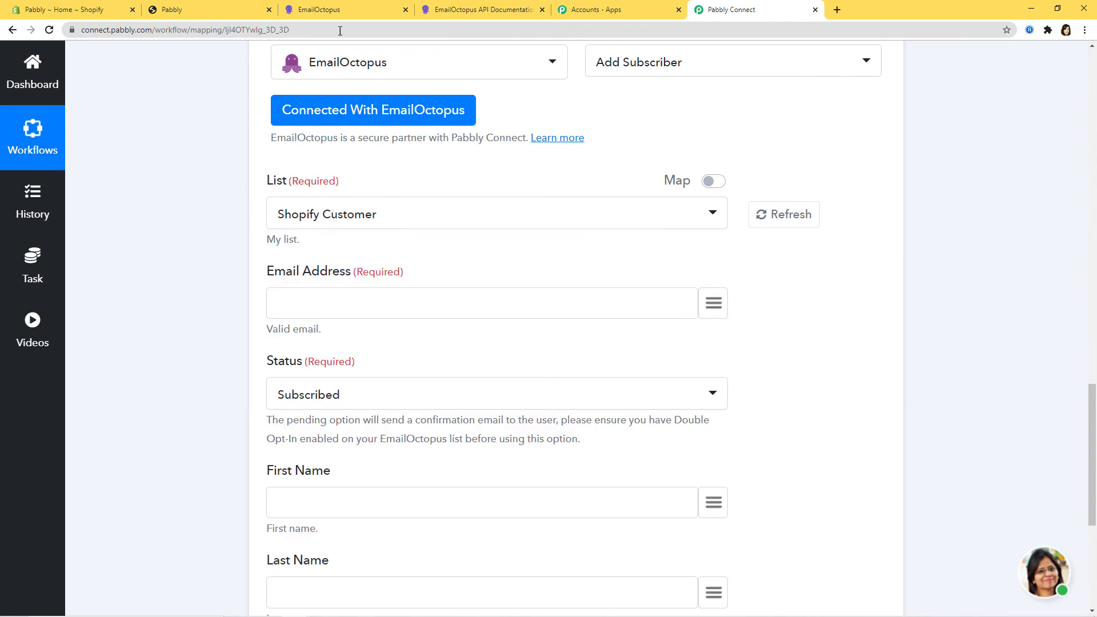
left_click(335, 10)
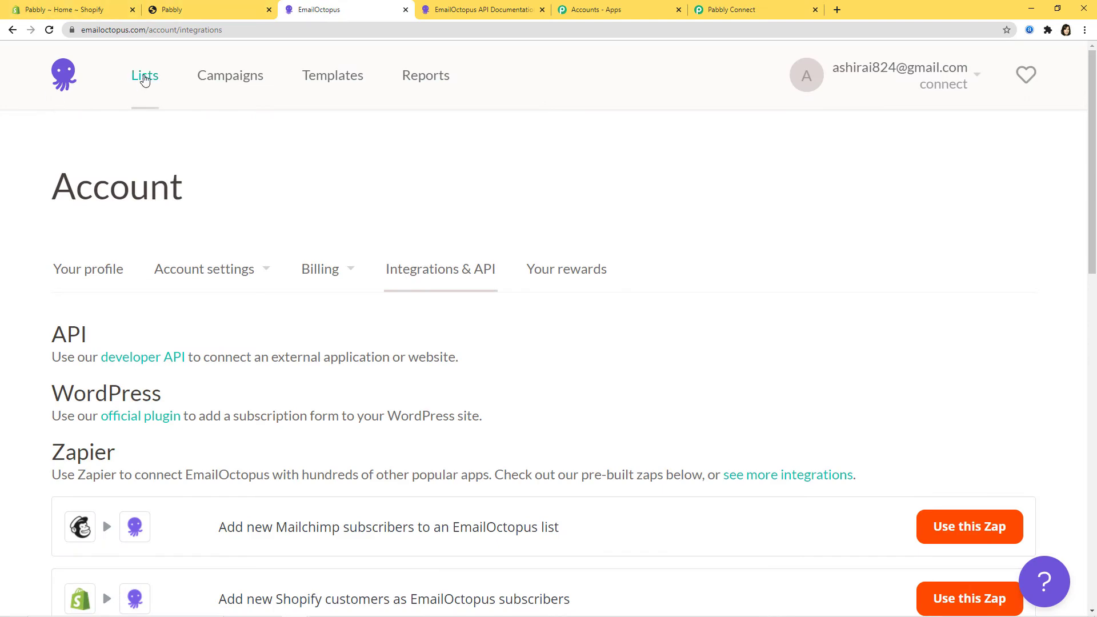
left_click(145, 76)
- Create the EmailOctopus list 'Shopify list for Customers', check the overview, then return to Pabbly
scroll(448, 367, "down", 1)
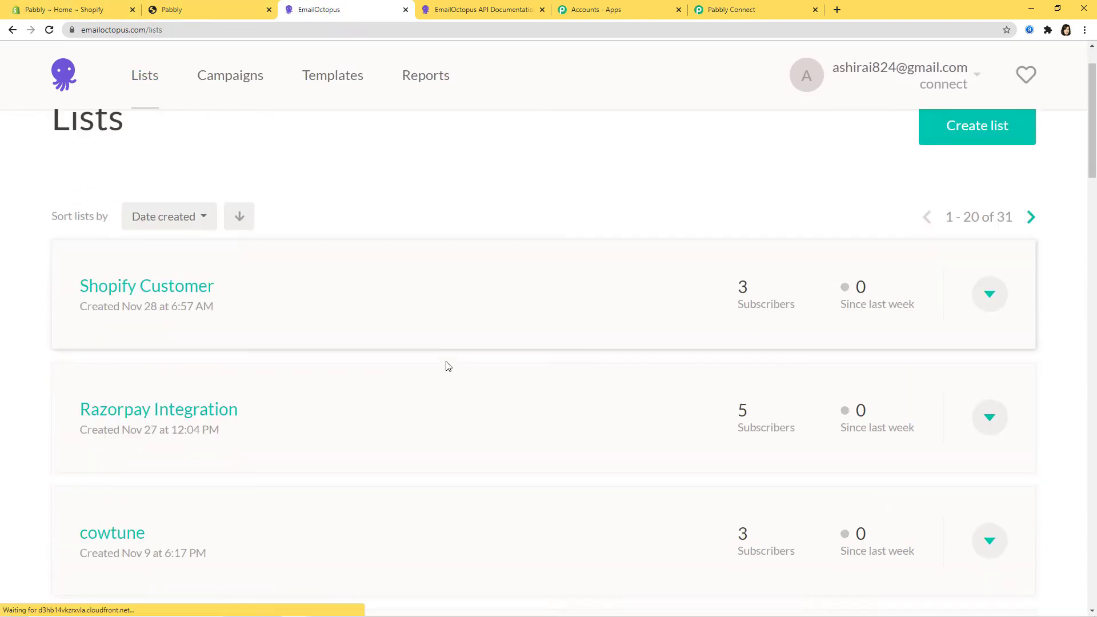
scroll(448, 366, "down", 15)
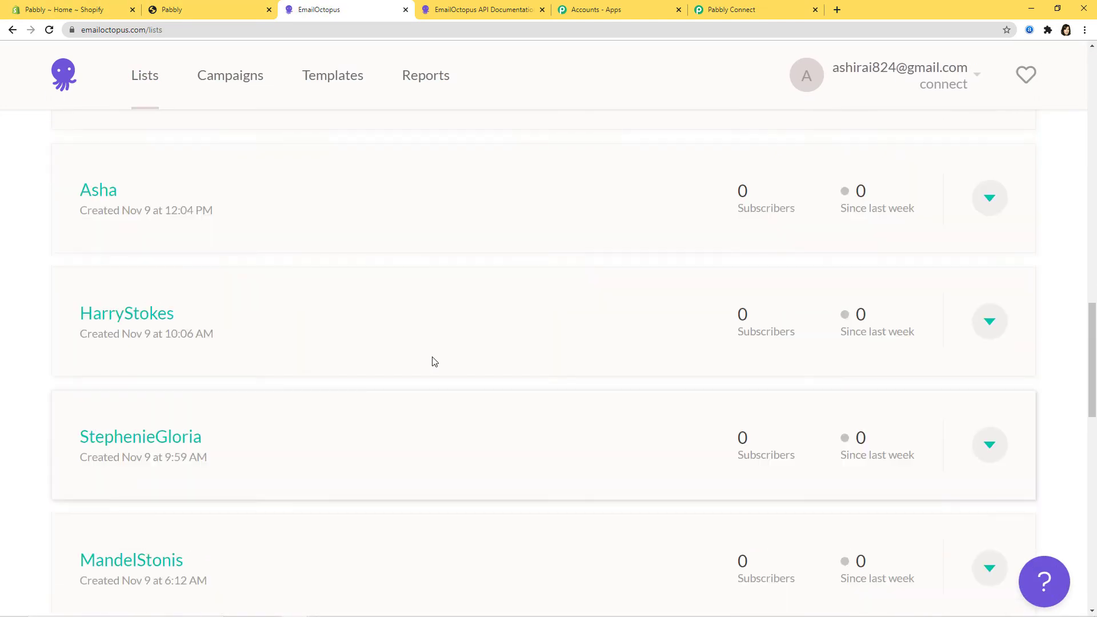
scroll(434, 361, "up", 15)
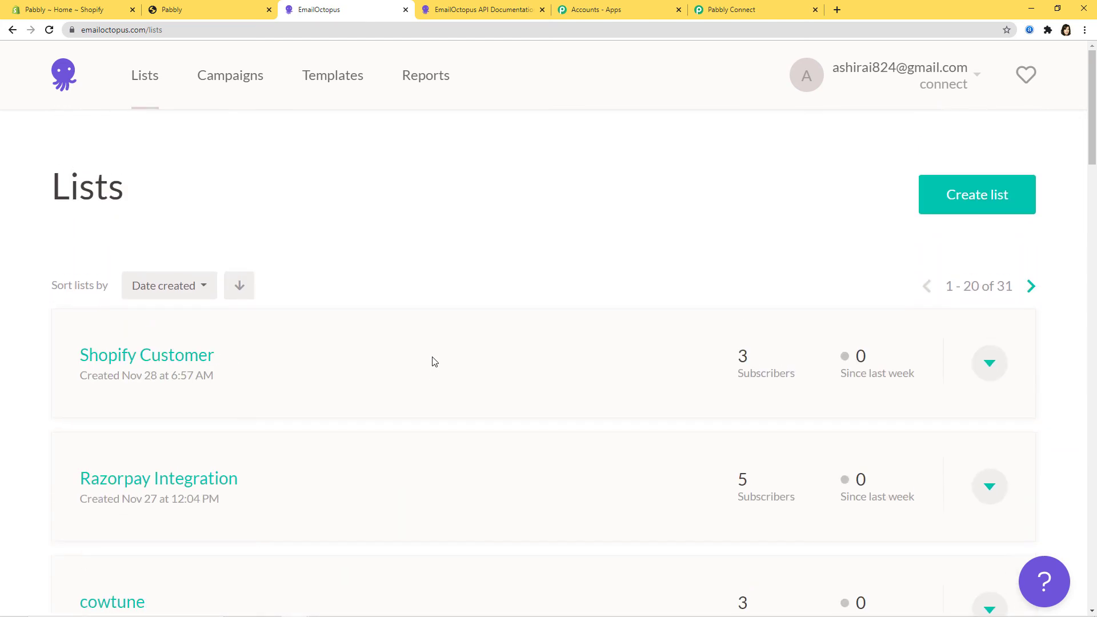
left_click(987, 207)
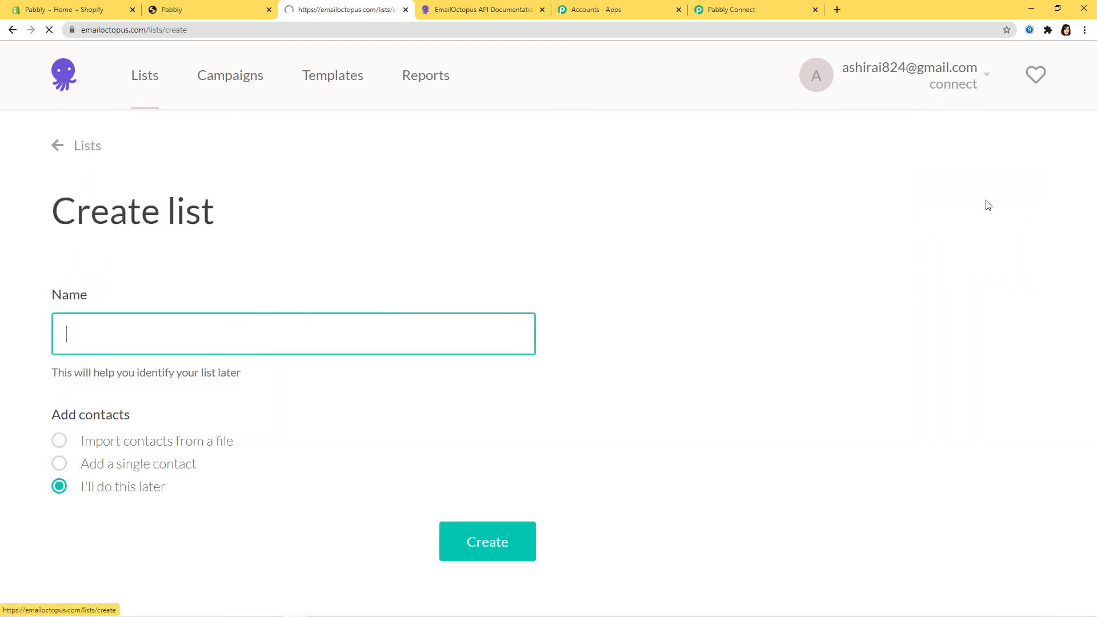
type("Sho")
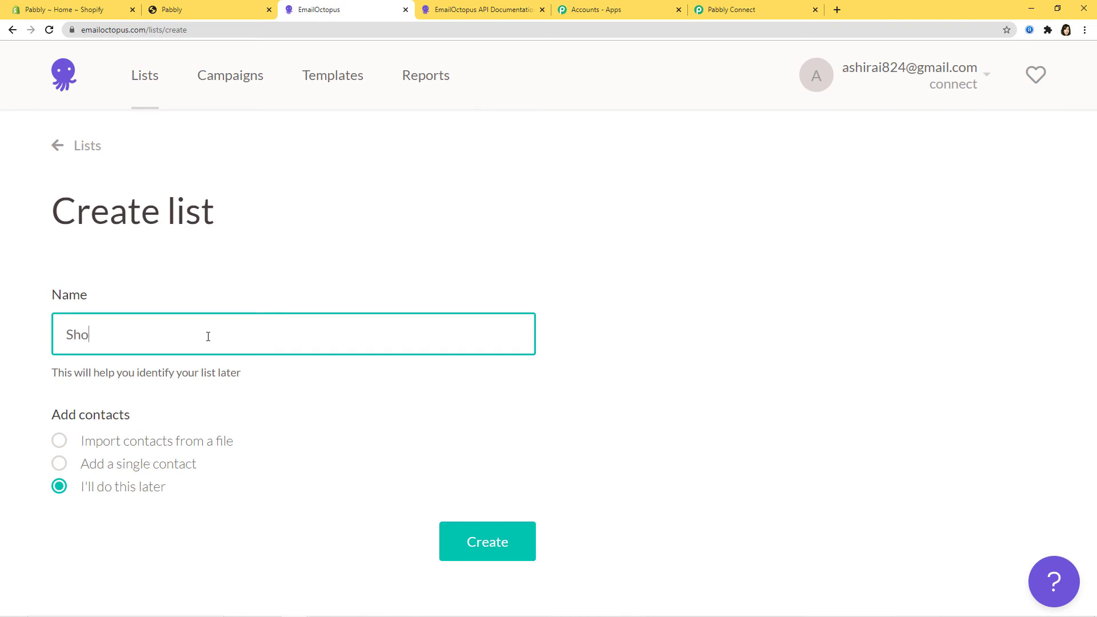
type("pify list for Customers")
left_click(506, 551)
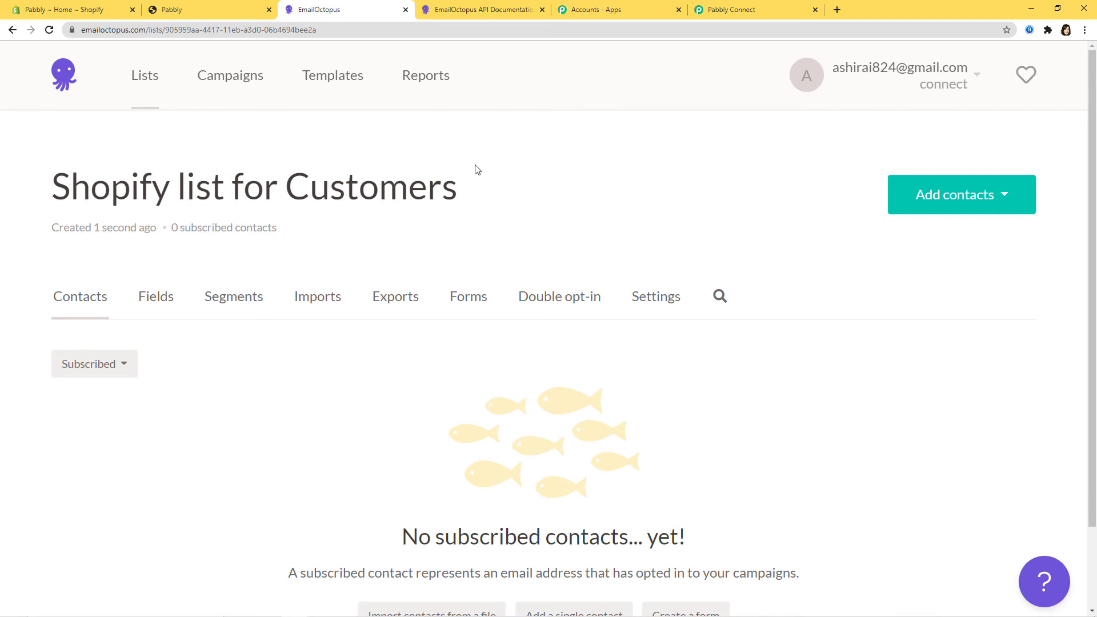
left_click(137, 75)
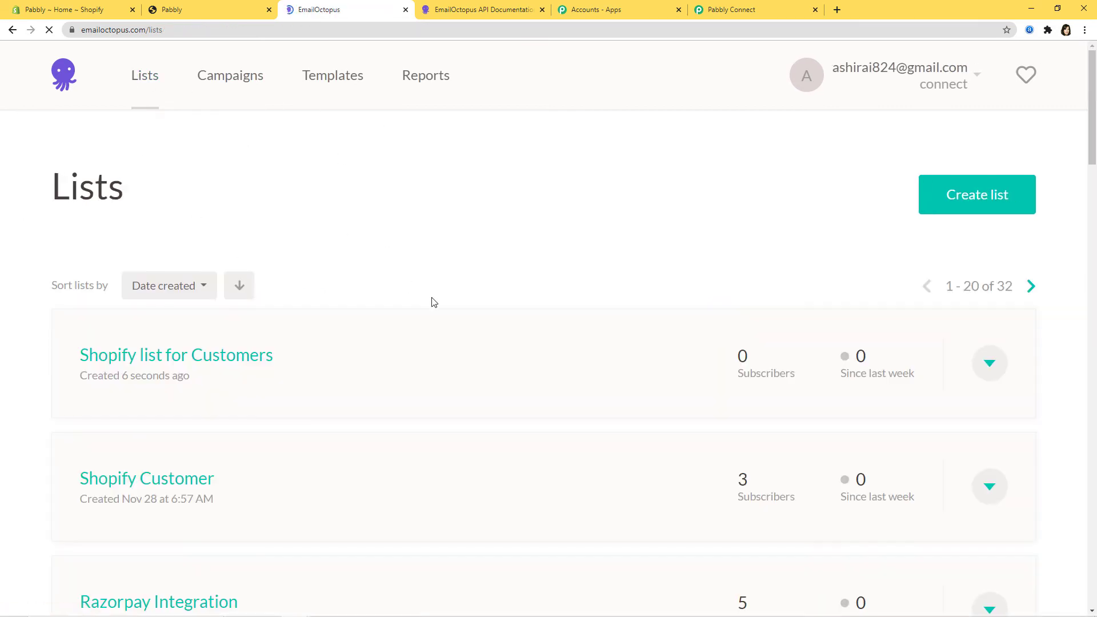
scroll(139, 466, "down", 10)
scroll(338, 404, "up", 6)
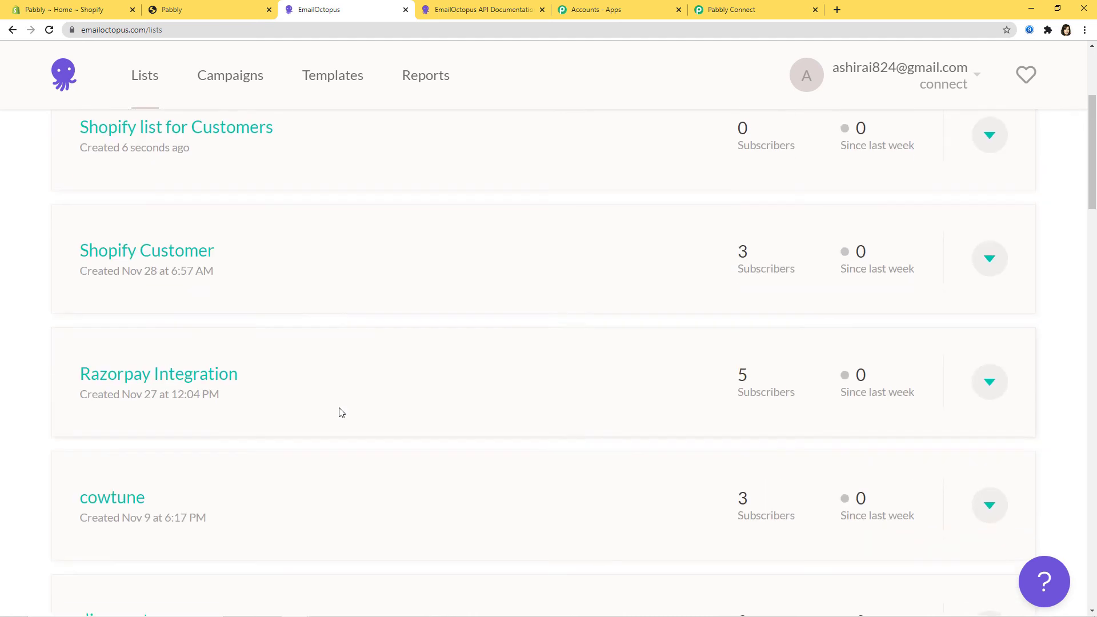
scroll(340, 413, "up", 4)
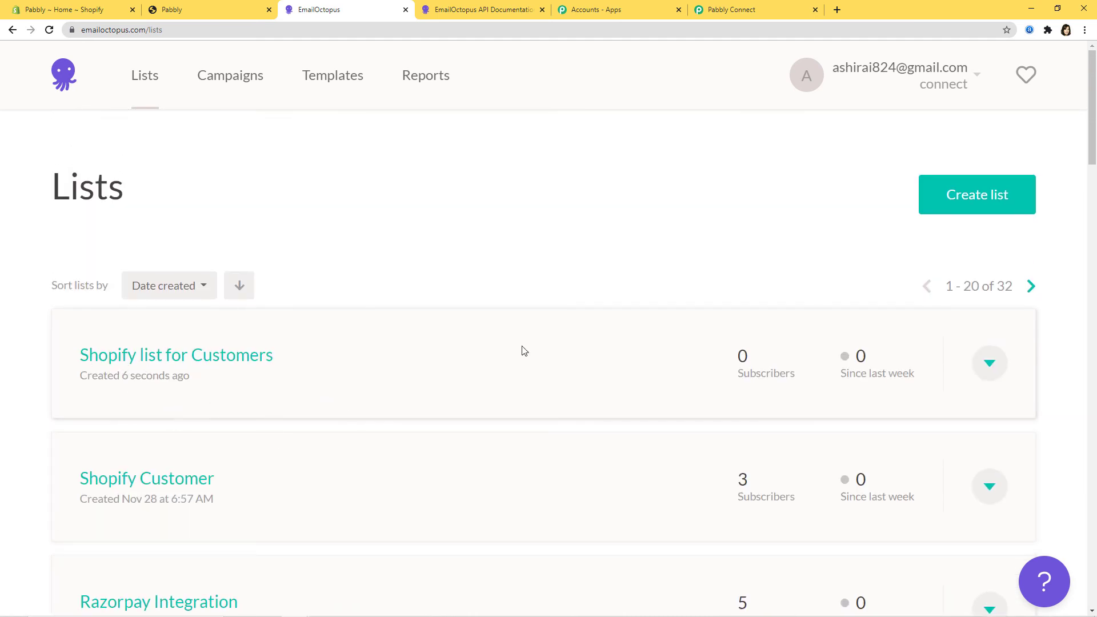
left_click(734, 10)
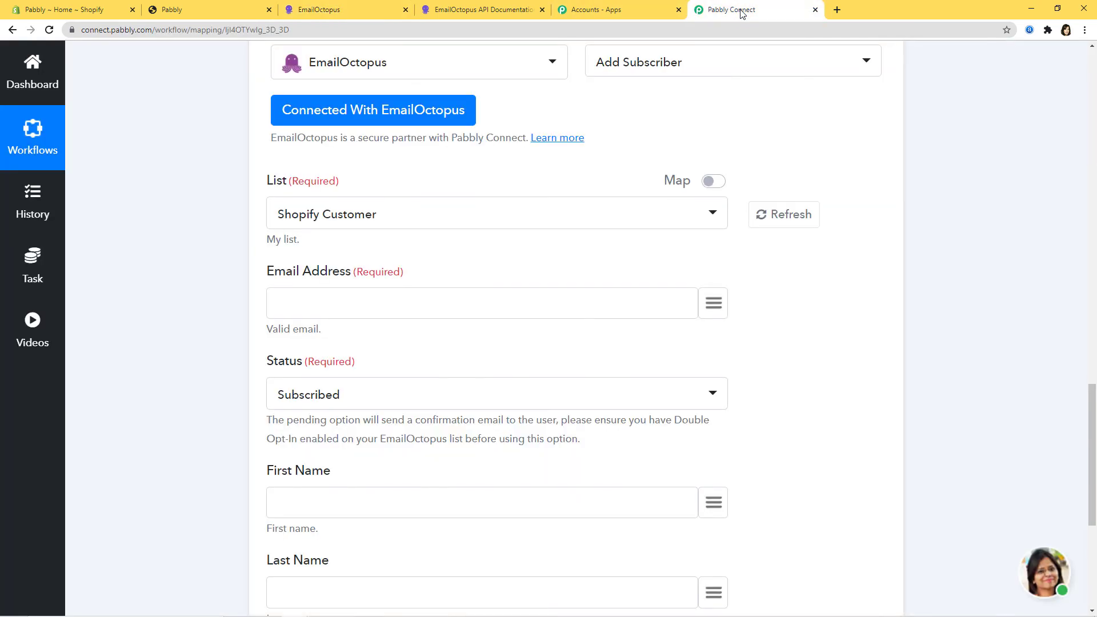
- Target the reloaded 'Shopify list for Customers', map the customer's email, and keep status Subscribed
left_click(787, 218)
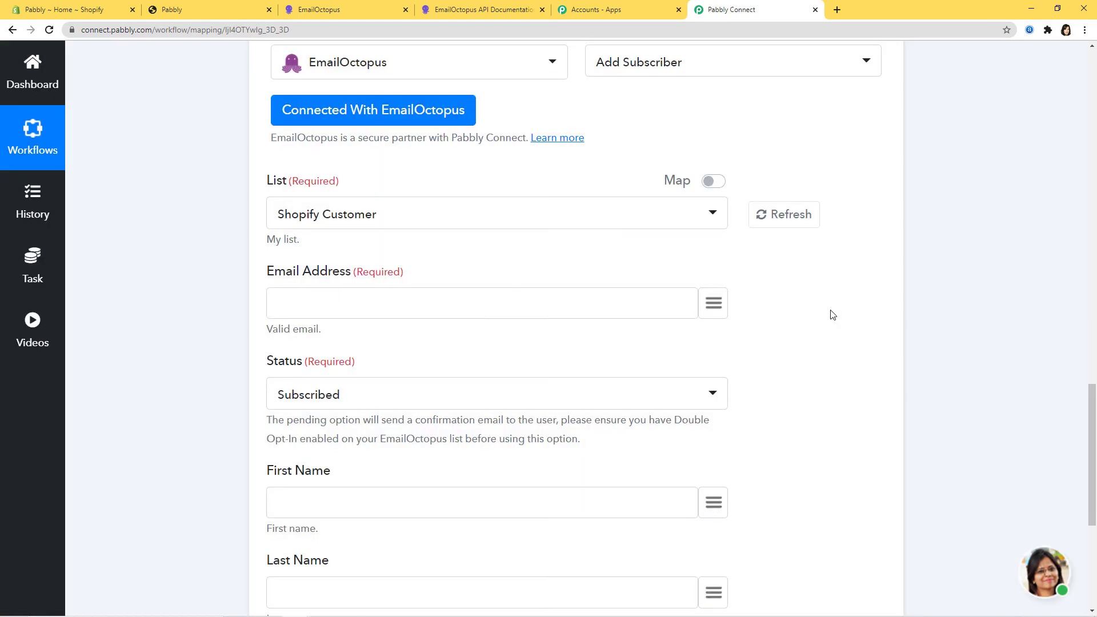
left_click(681, 218)
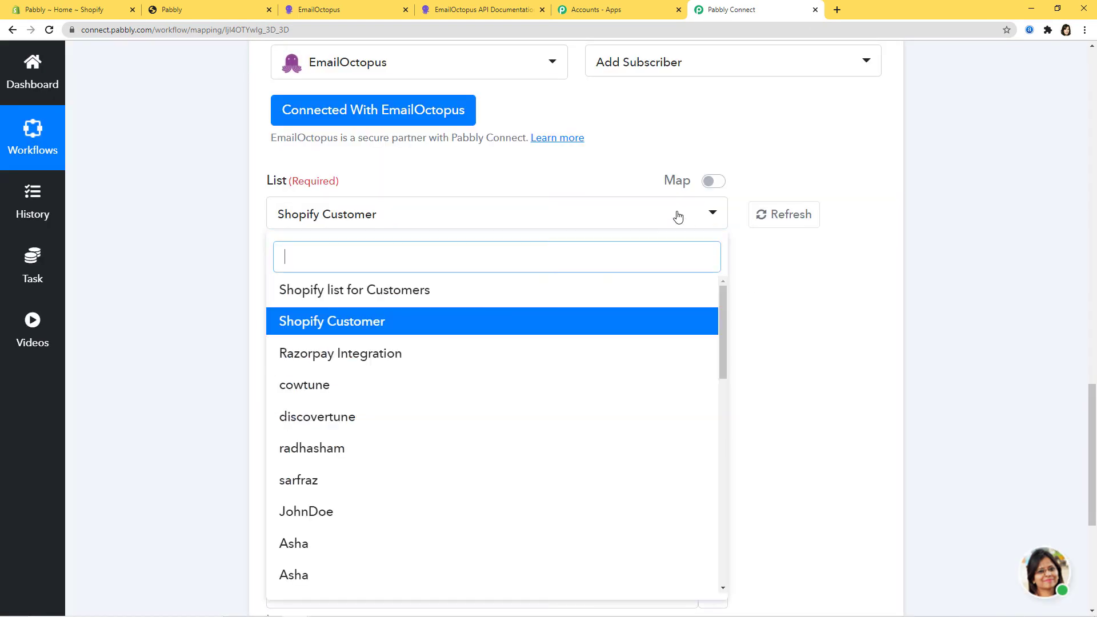
left_click(357, 291)
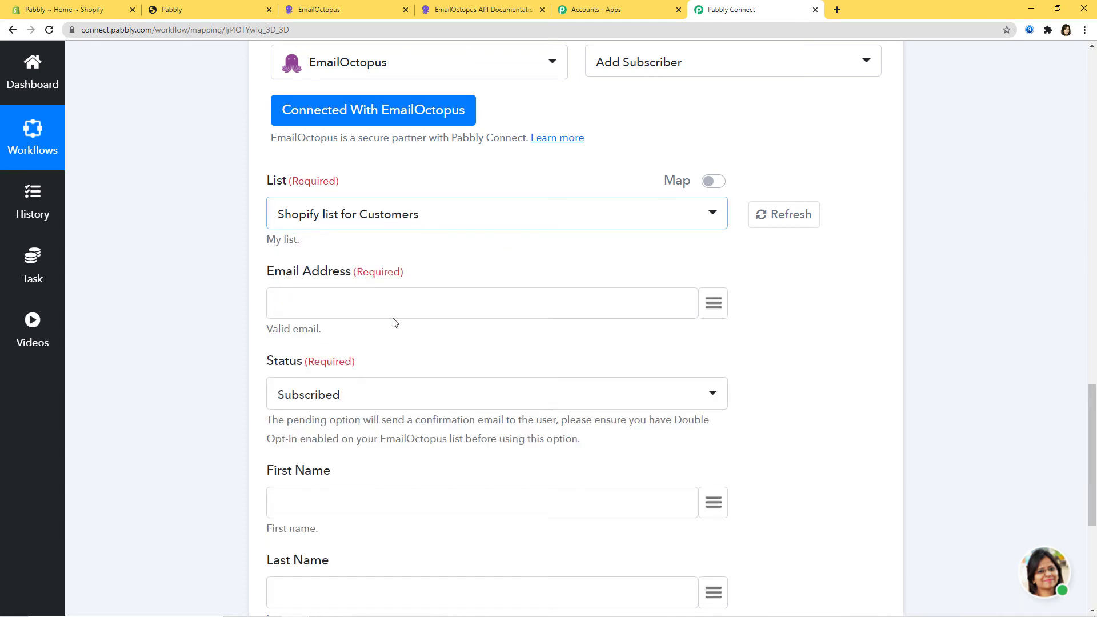
left_click(713, 306)
type("em")
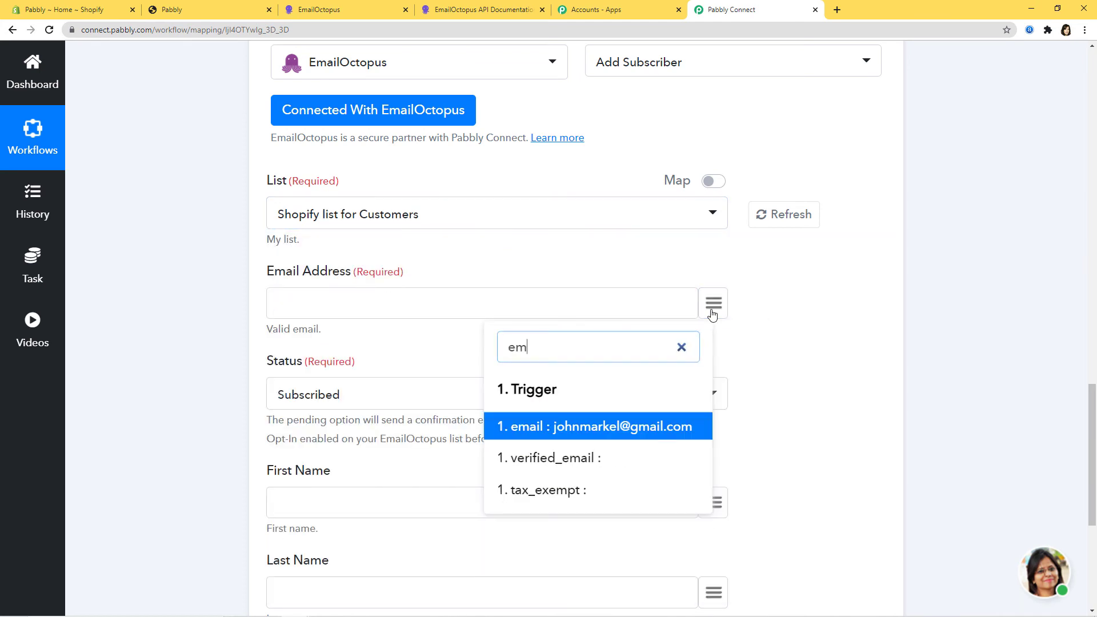
left_click(625, 427)
scroll(816, 311, "down", 2)
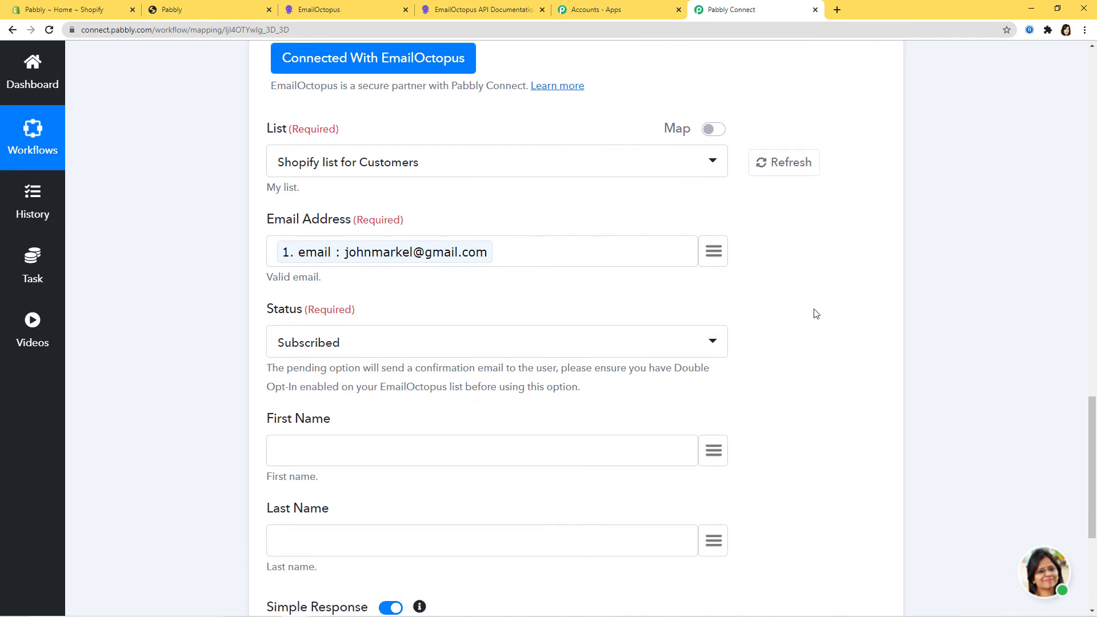
left_click(526, 286)
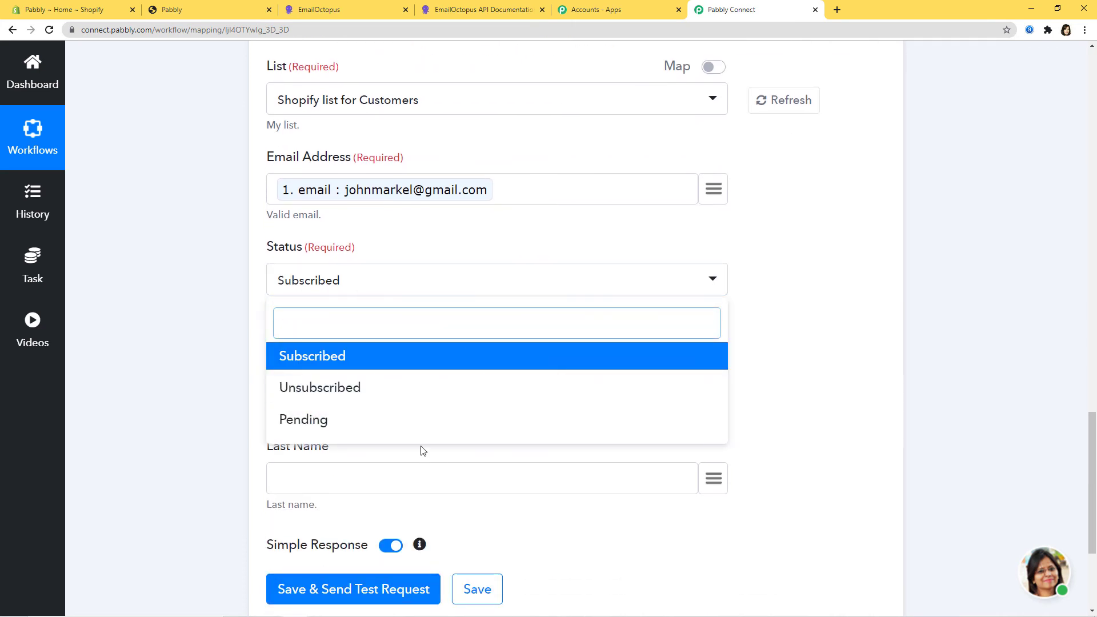
left_click(324, 367)
- Map the Shopify first_name into First Name and last_name into Last Name
scroll(832, 396, "down", 2)
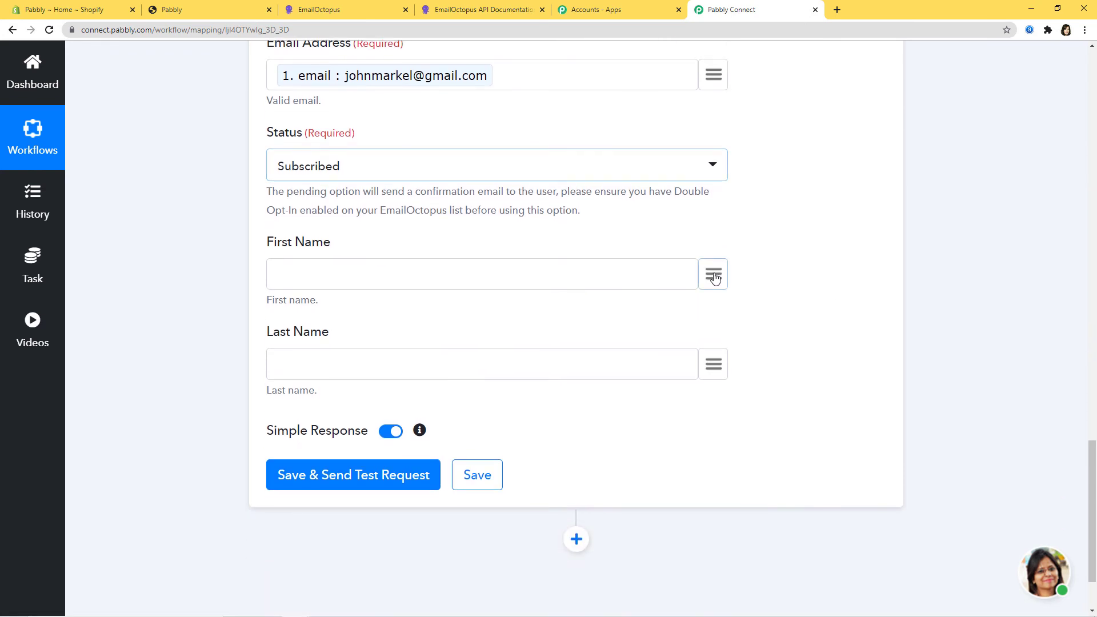
left_click(714, 275)
type("jo")
left_click(612, 432)
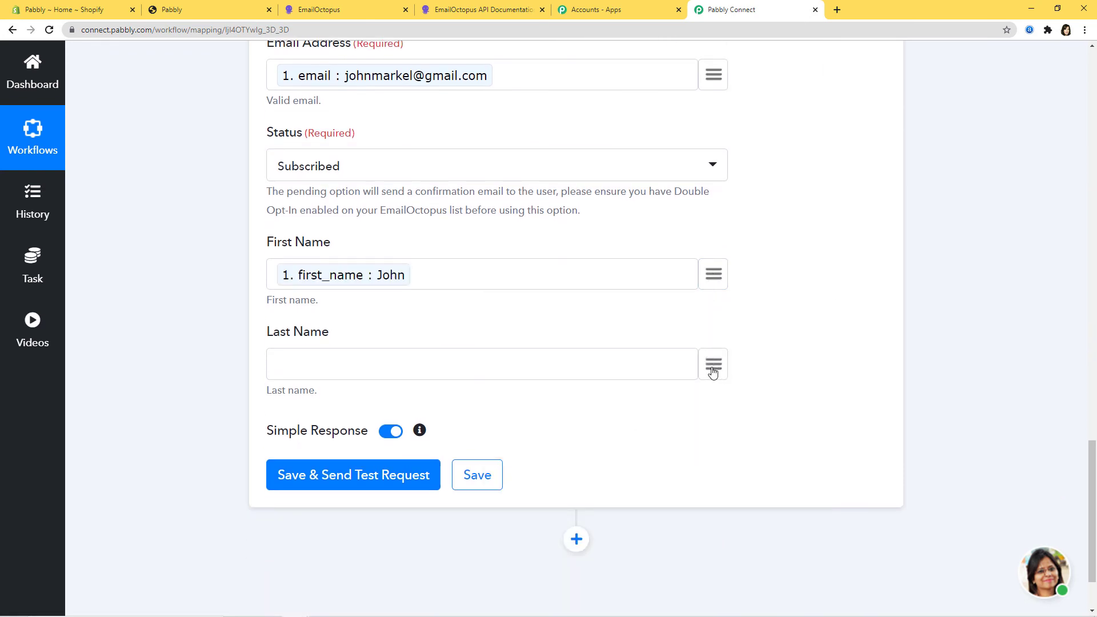
left_click(713, 370)
type("ma")
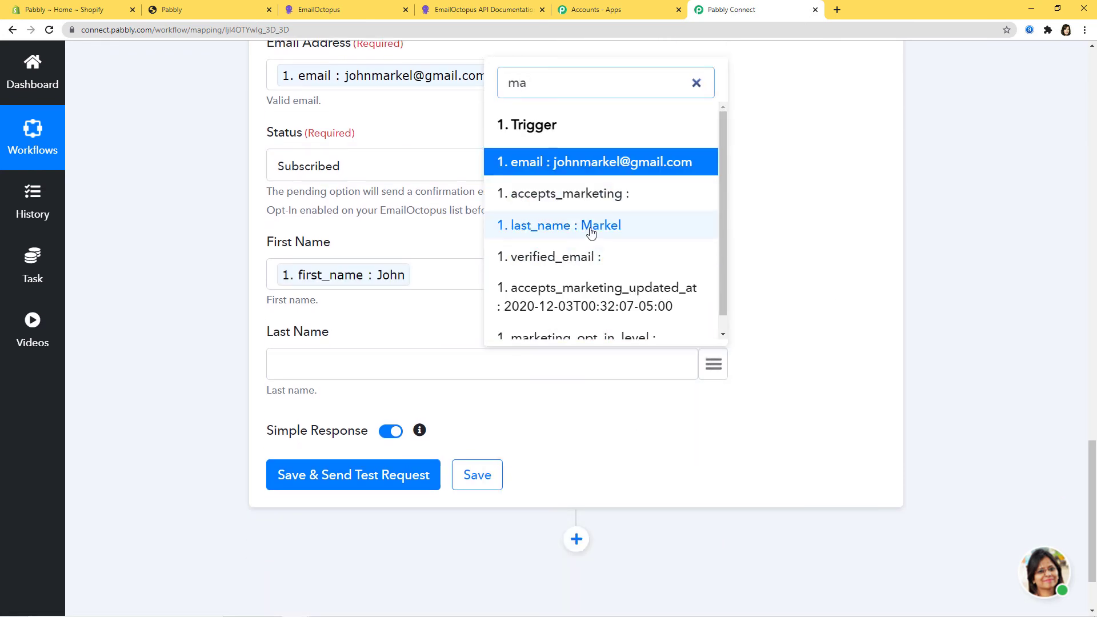
left_click(592, 231)
scroll(810, 475, "up", 5)
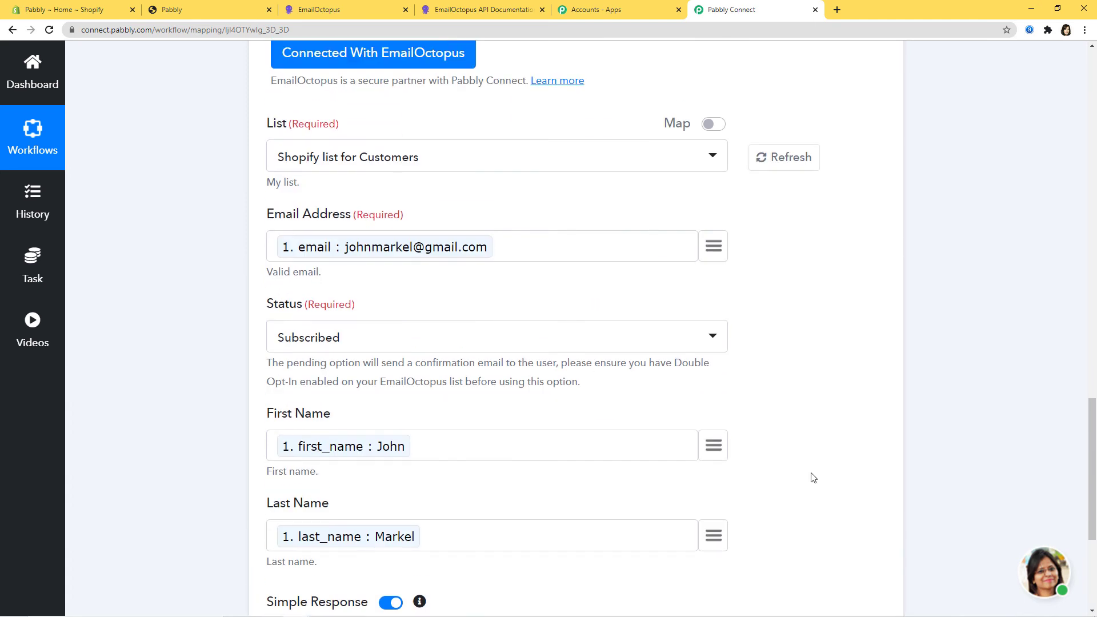
scroll(811, 474, "down", 6)
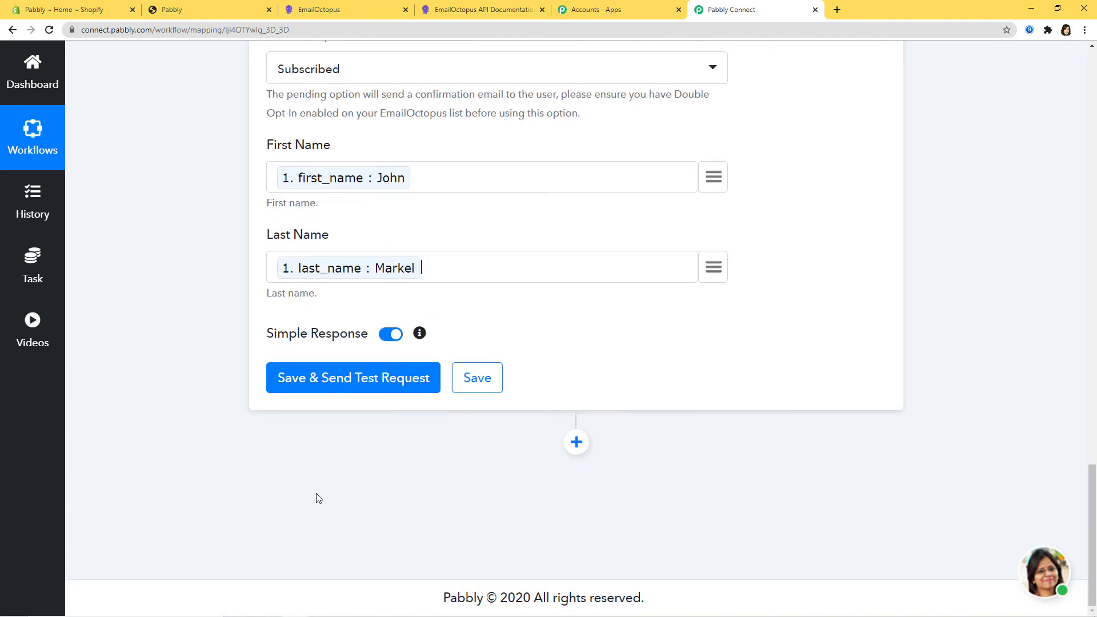
- Send a test request that returns SUBSCRIBED, then save the Add Subscriber action step
left_click(329, 380)
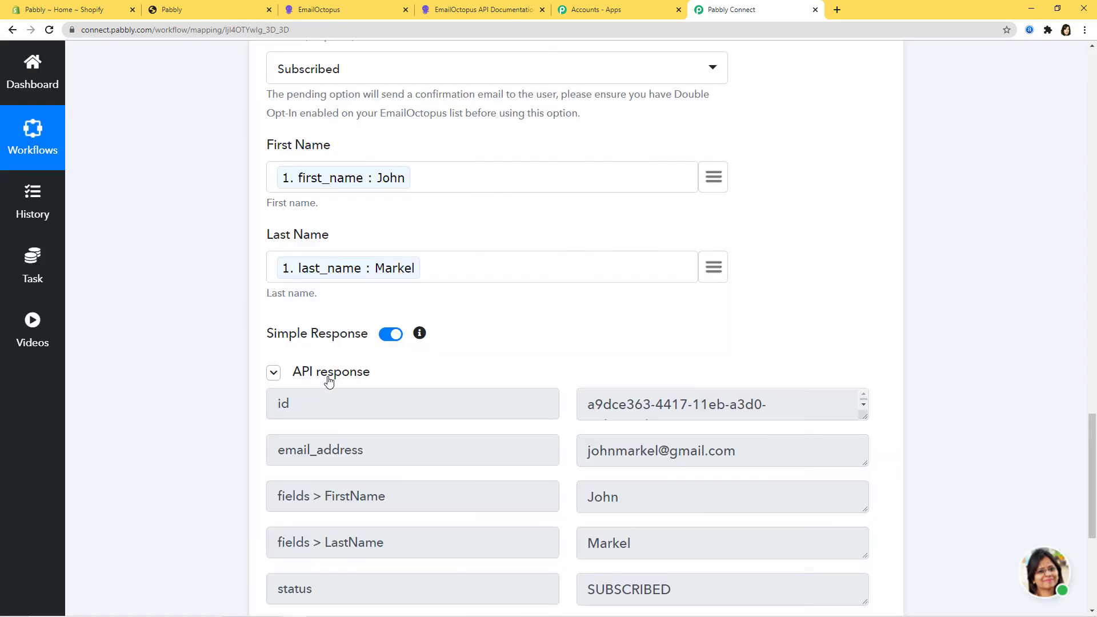
scroll(950, 396, "down", 4)
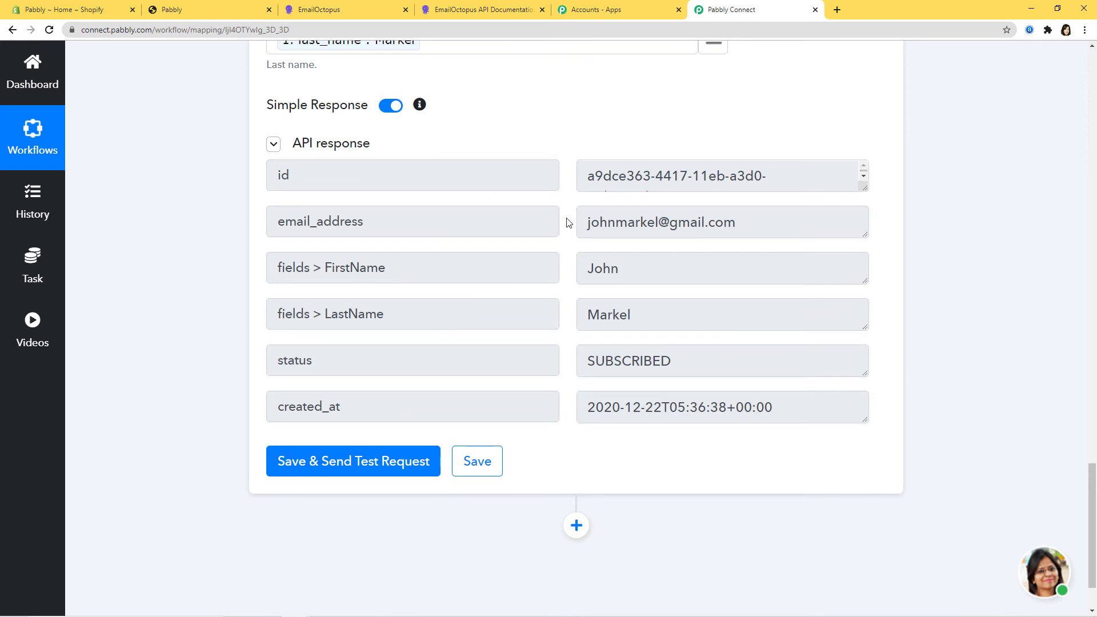
left_click(477, 461)
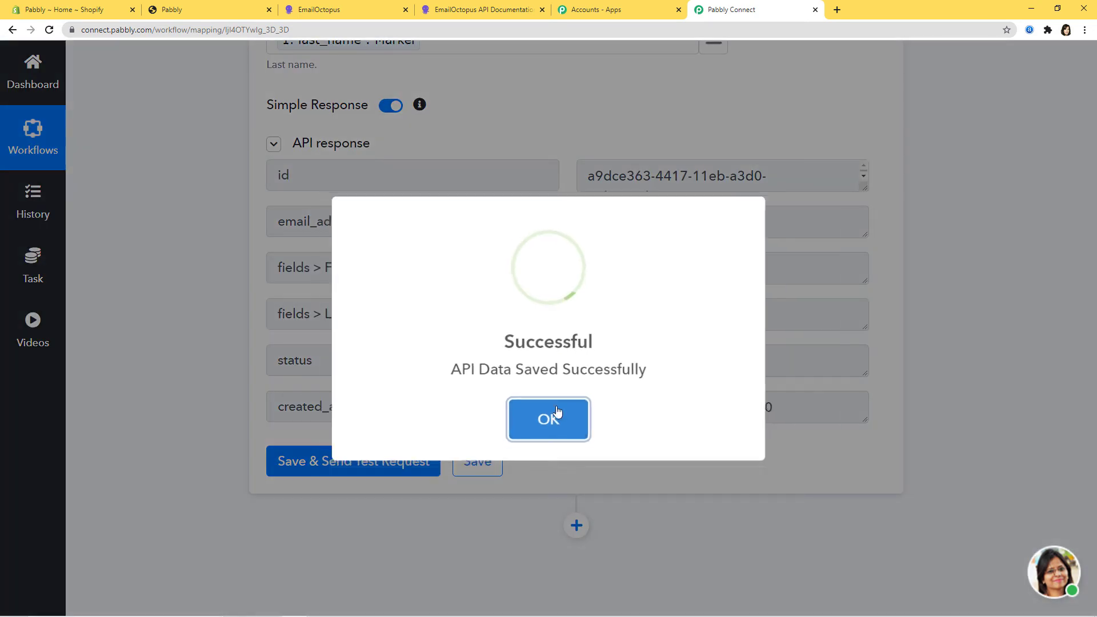
left_click(549, 414)
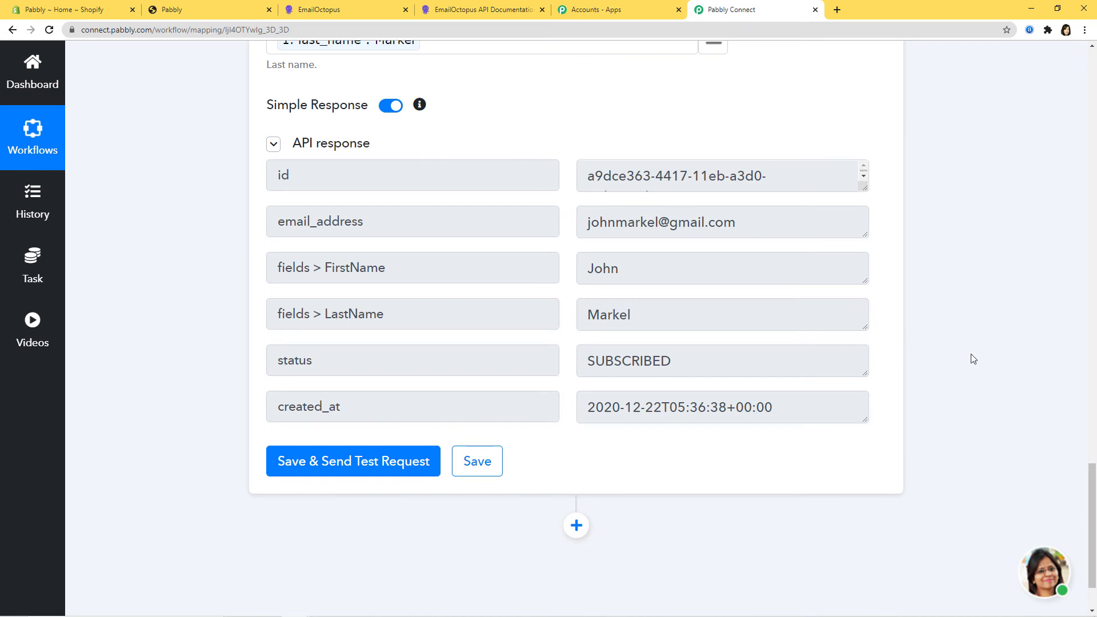
left_click(313, 12)
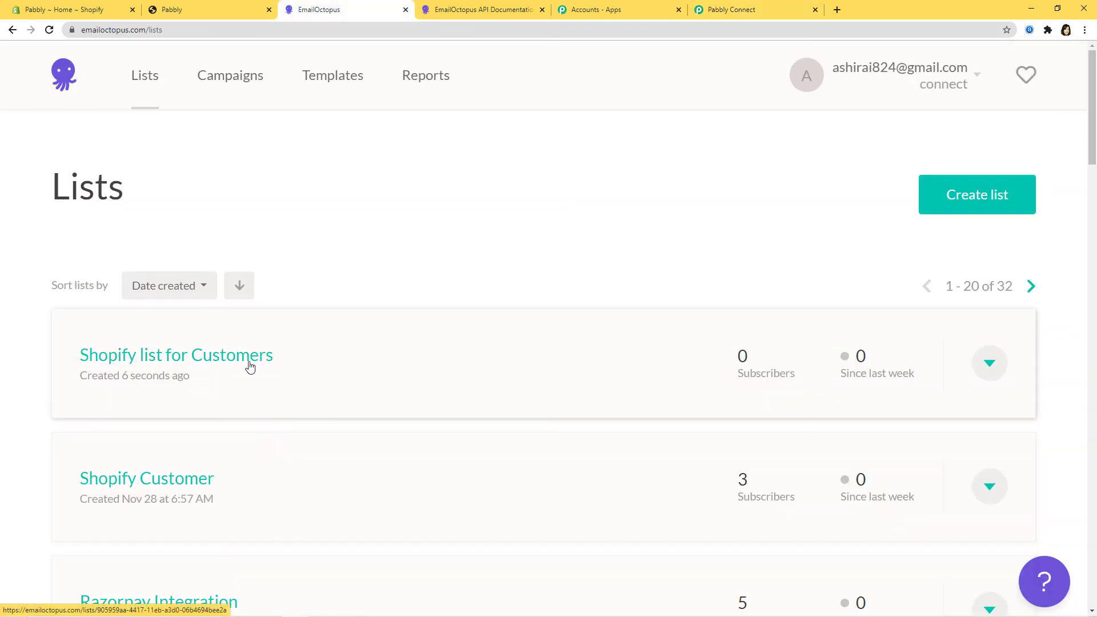
- Check that 'Shopify list for Customers' shows the test contact, then open the storefront's account page
left_click(223, 357)
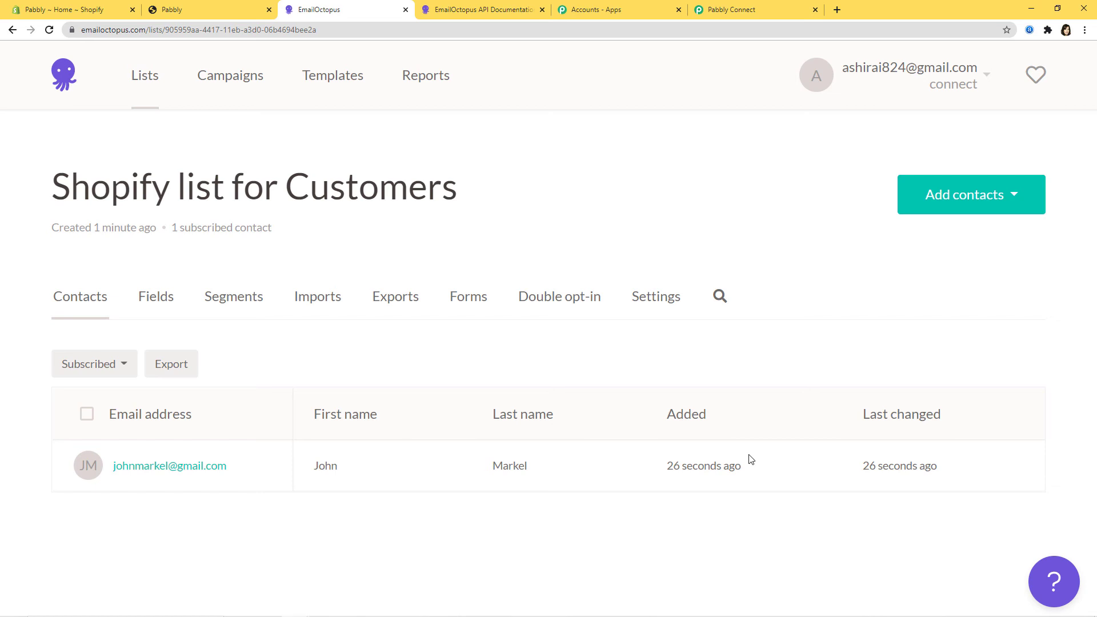
left_click(206, 10)
left_click(1002, 71)
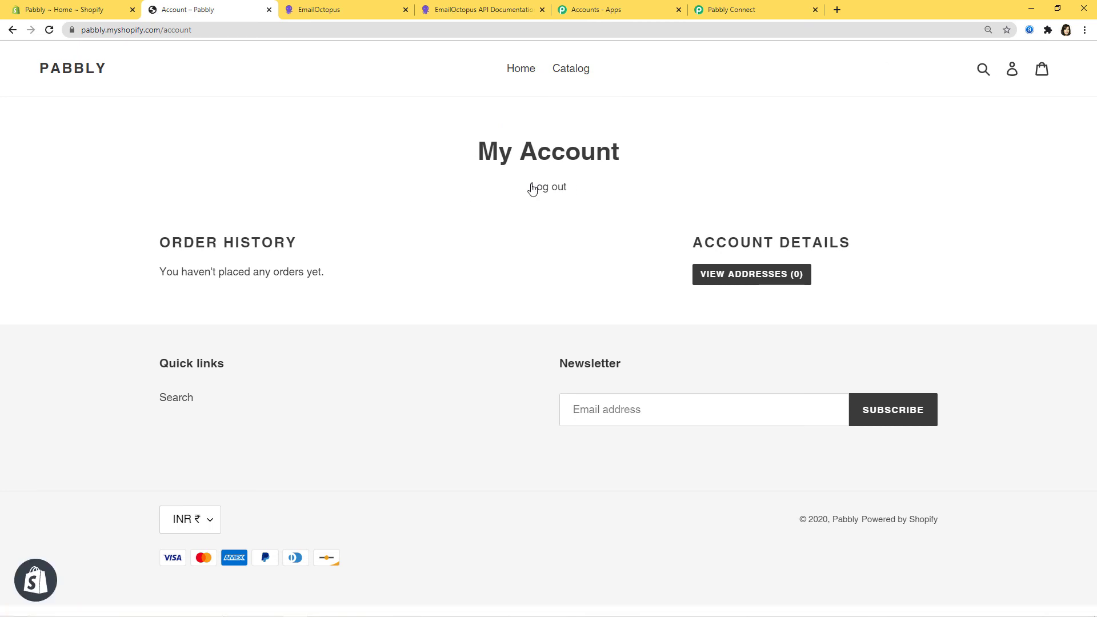
- Log out, then enter the new customer's first name, last name and mobile number
left_click(537, 188)
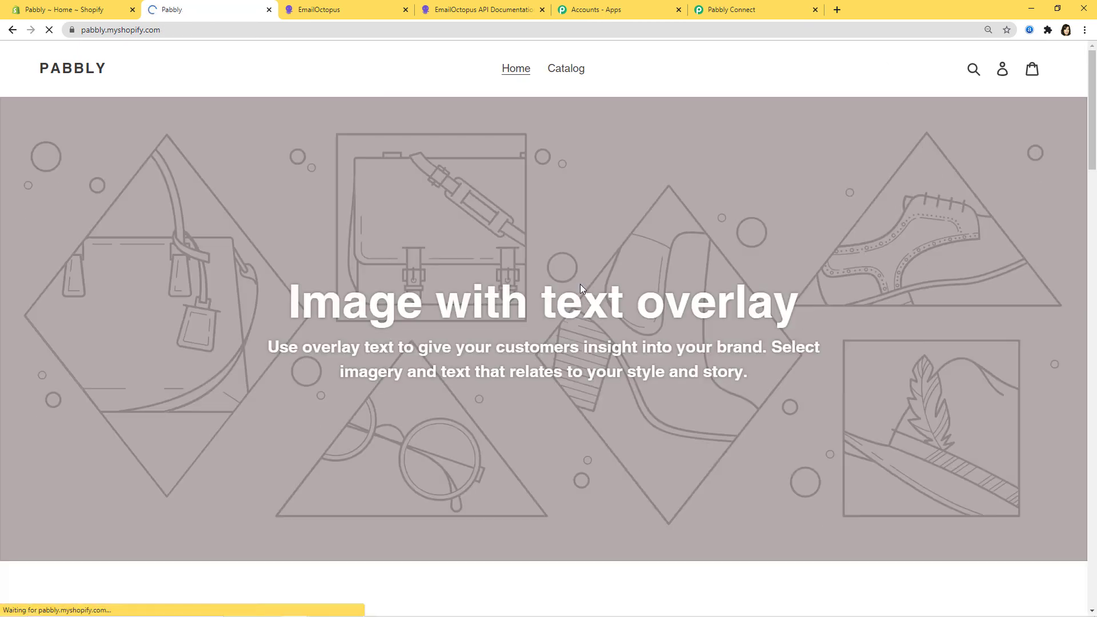
left_click(1002, 69)
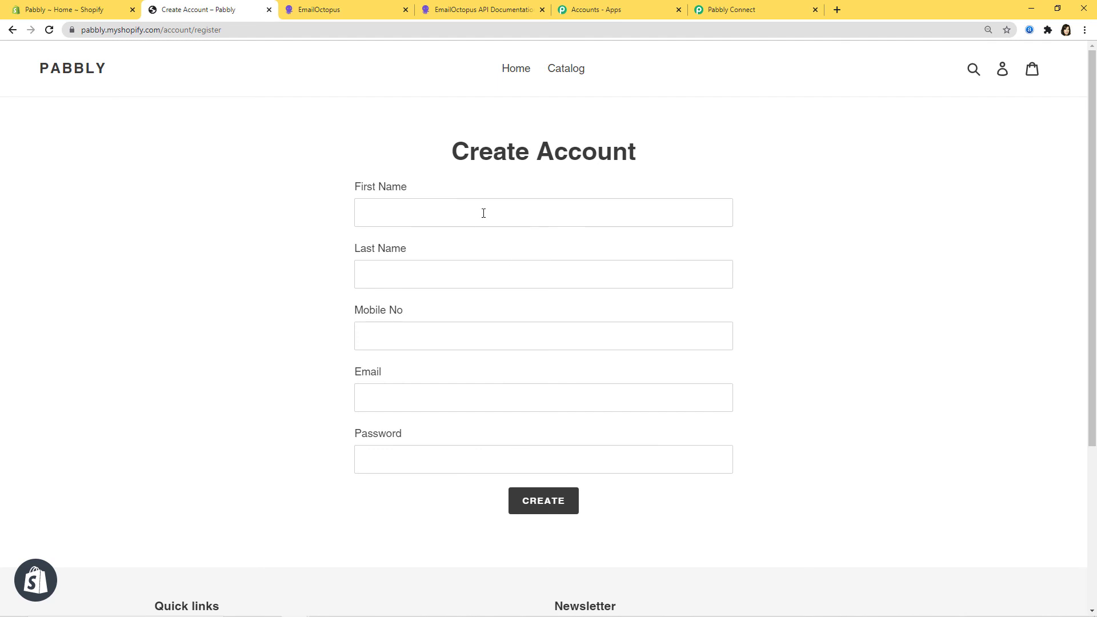
left_click(484, 213)
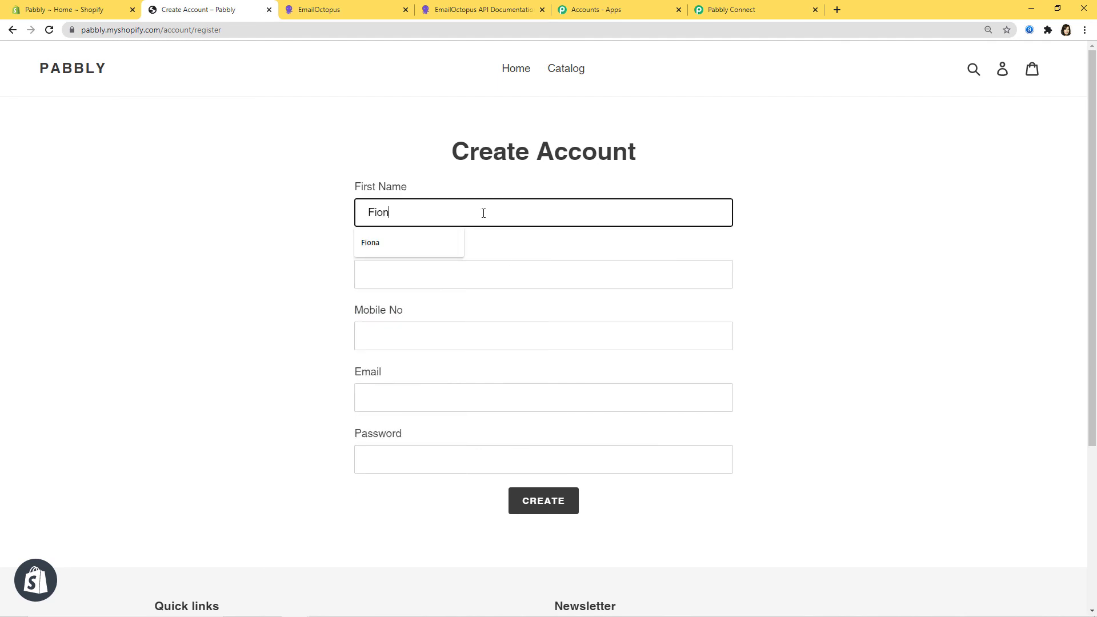
left_click(475, 268)
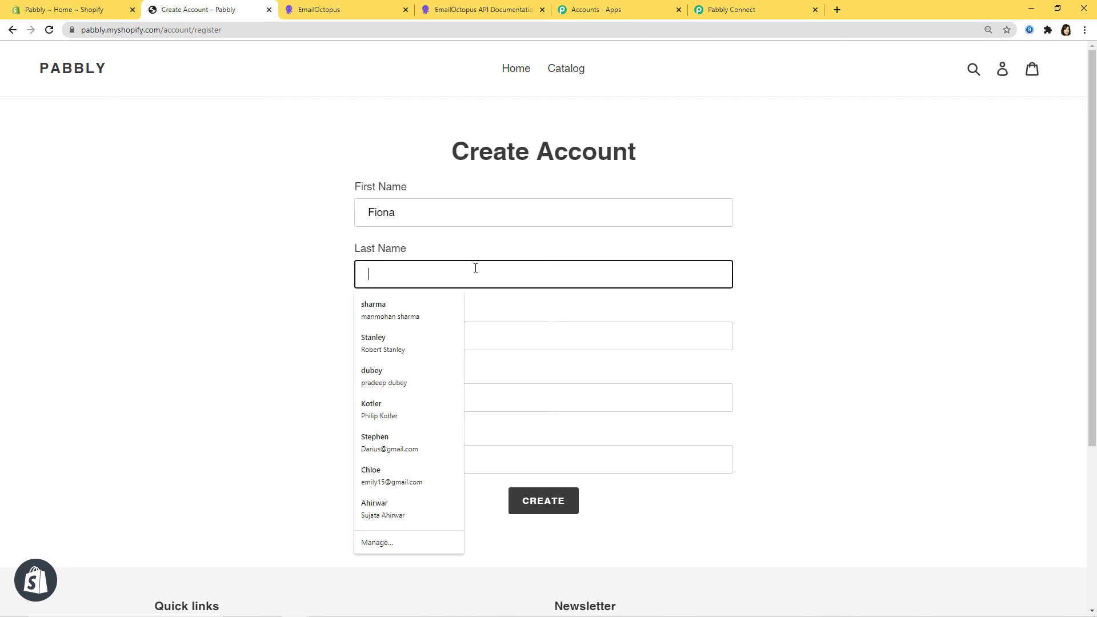
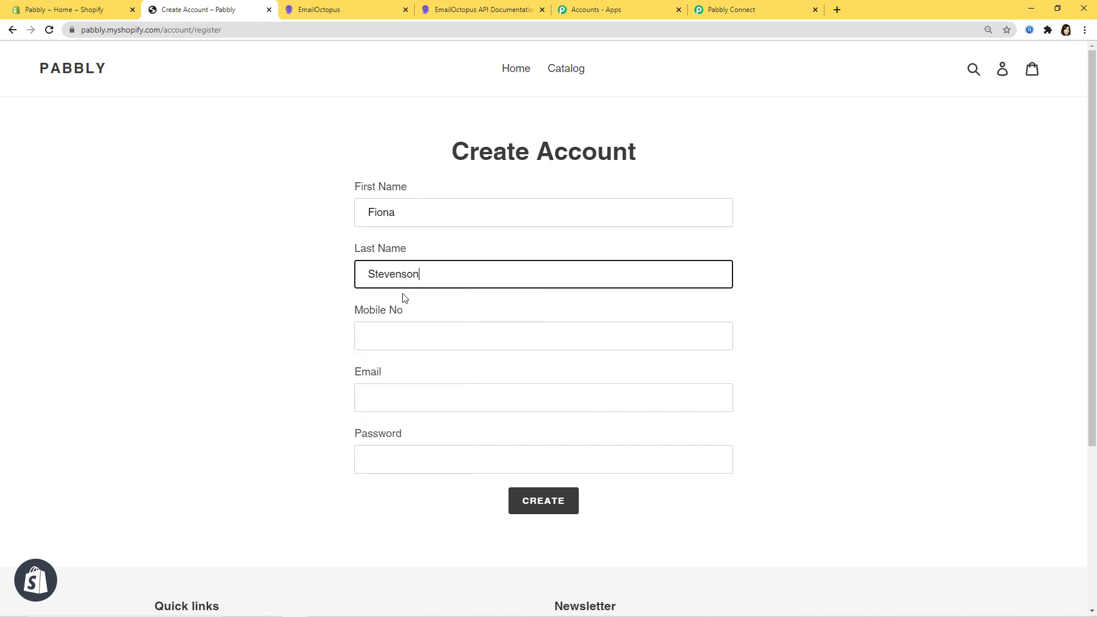
left_click(397, 327)
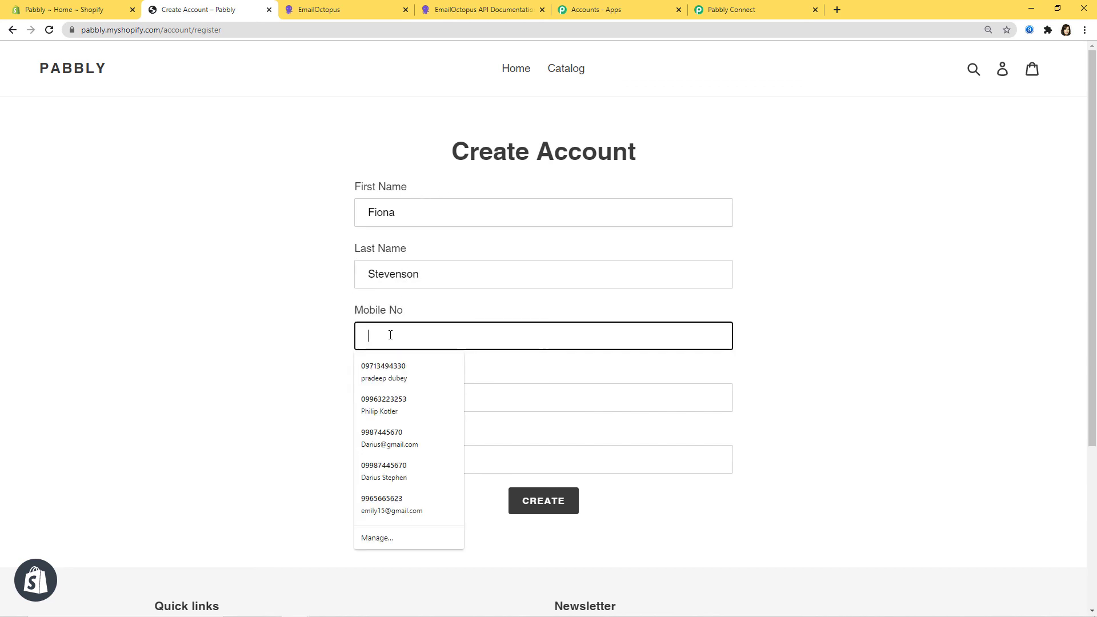
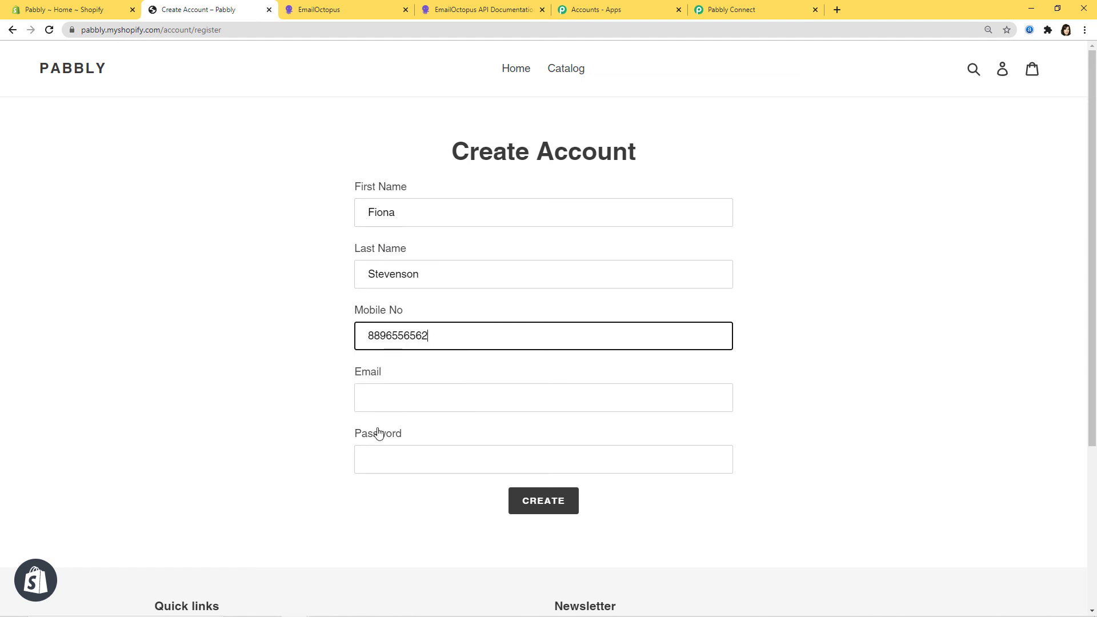
- Fill in the customer's email and password, create the account, and pass the reCAPTCHA check
left_click(379, 402)
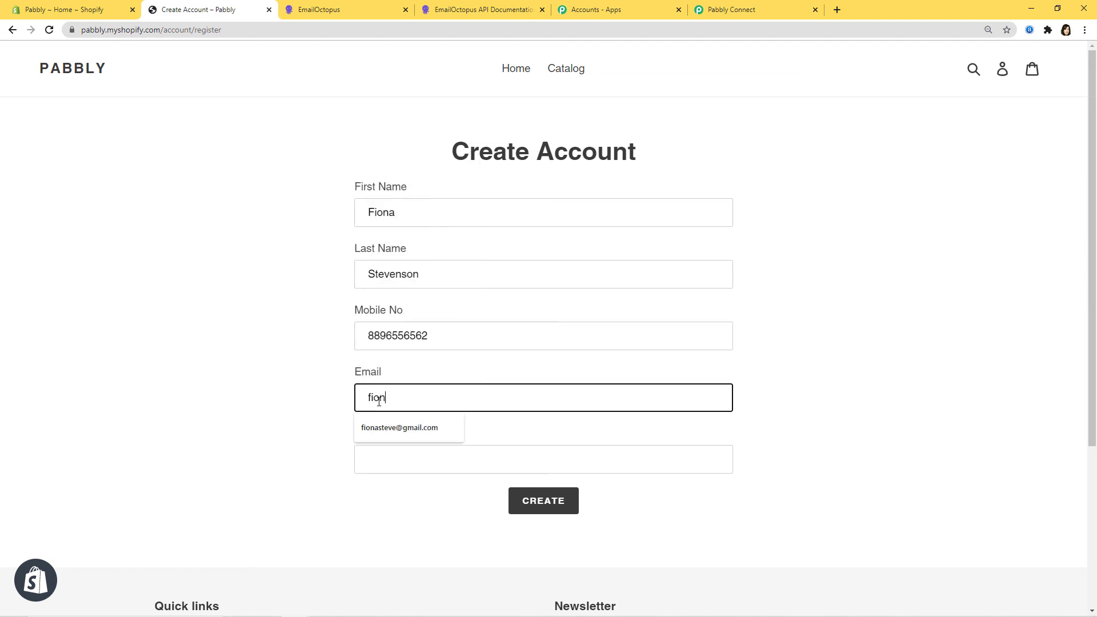
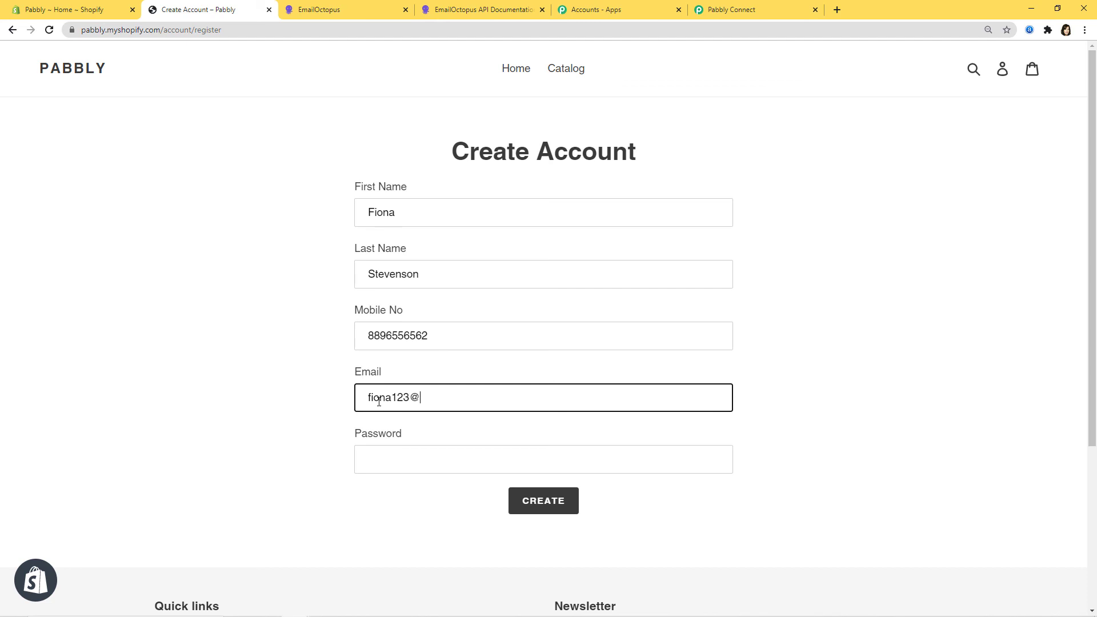
left_click(360, 457)
type("12345")
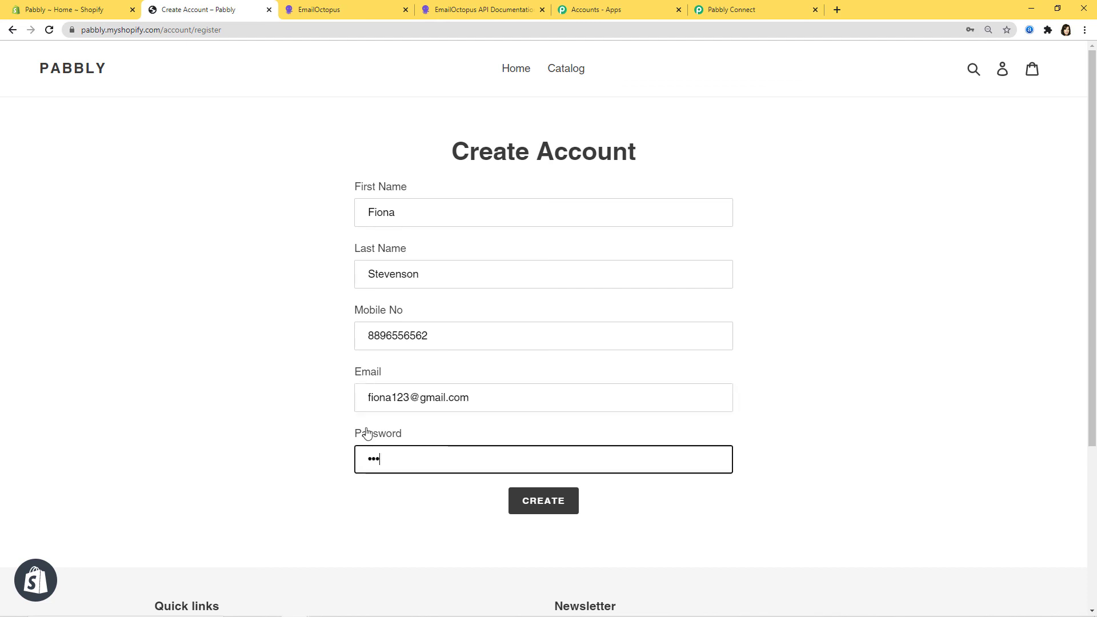
type("6789")
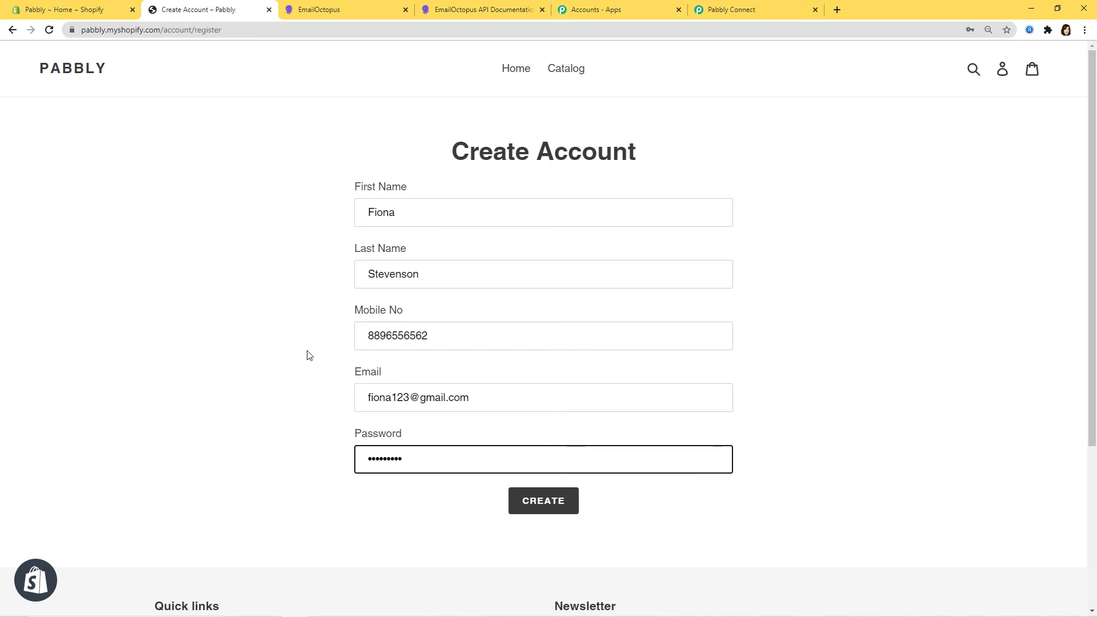
left_click(533, 501)
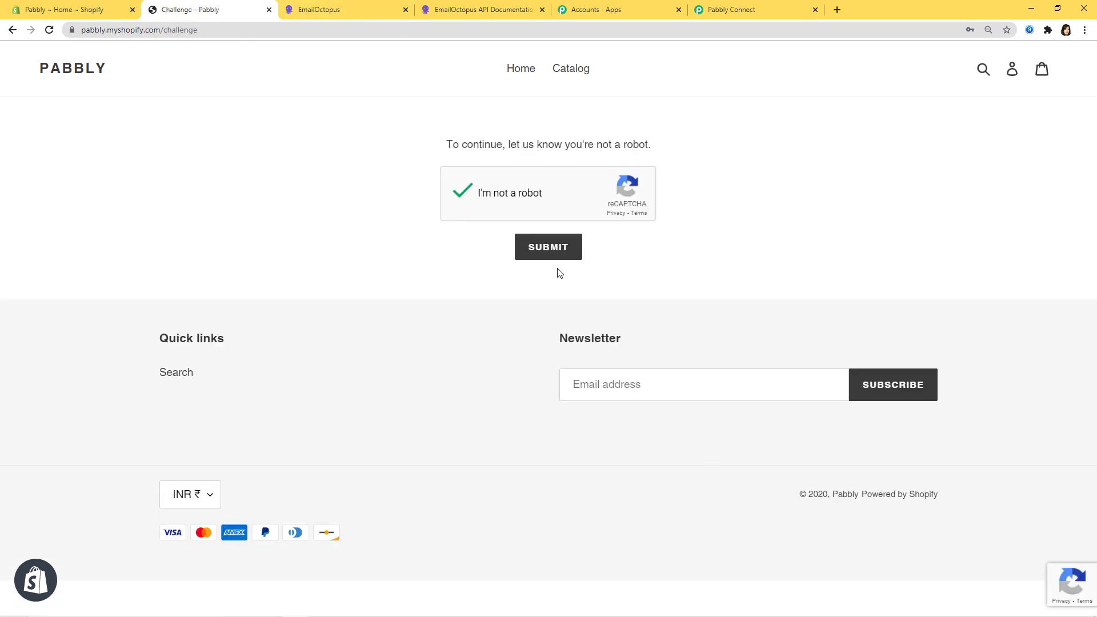
left_click(548, 252)
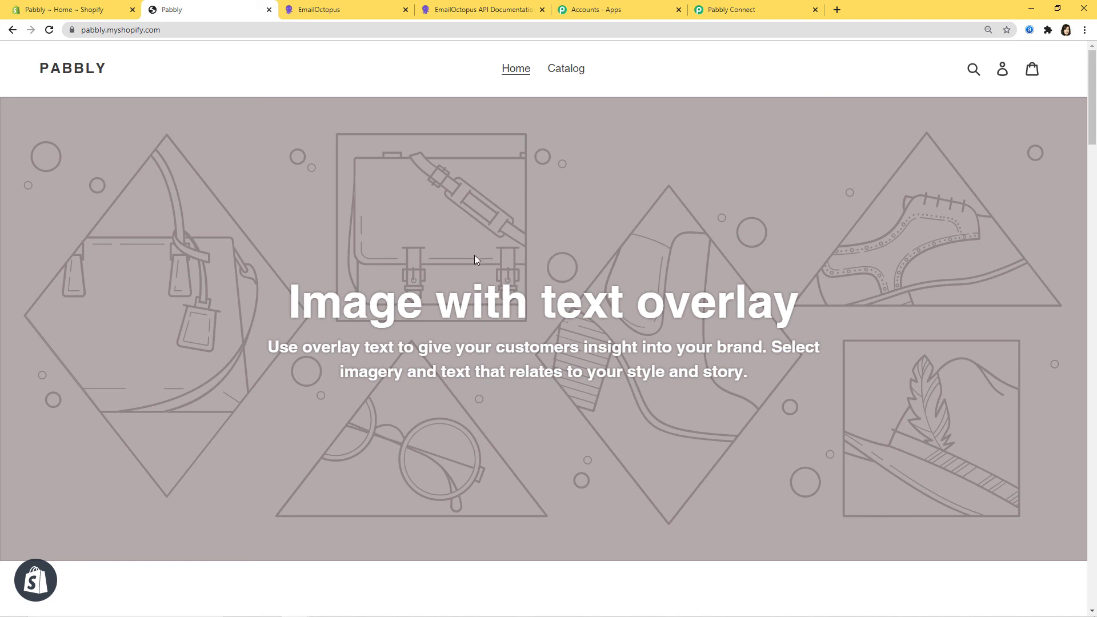
left_click(332, 10)
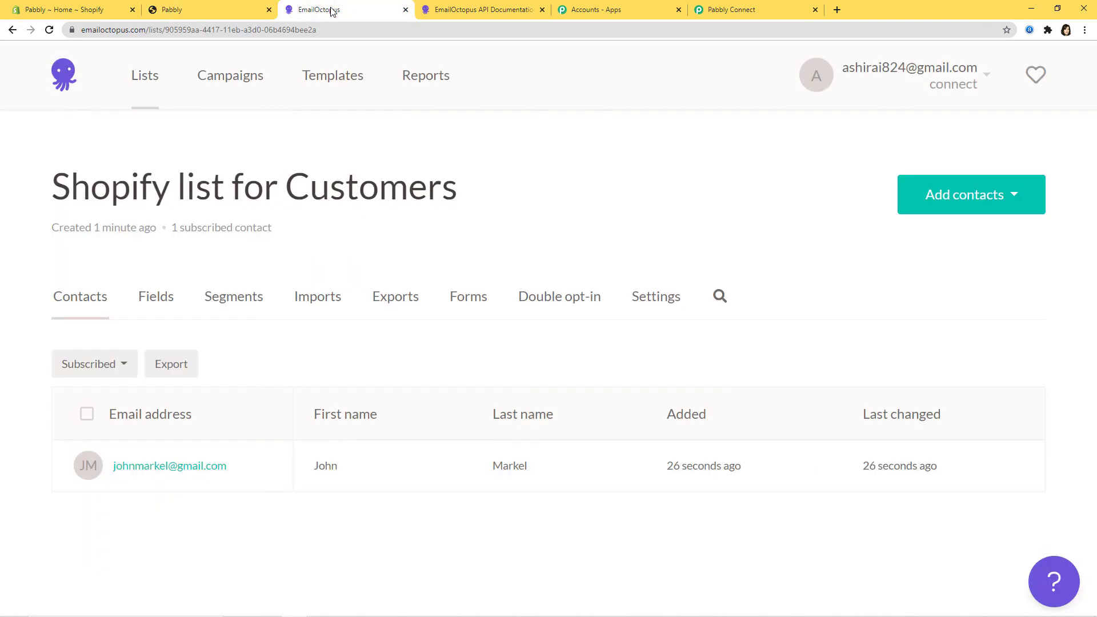
- Refresh the list to see 2 subscribed contacts, then collapse the Shopify trigger in Pabbly Connect
left_click(49, 30)
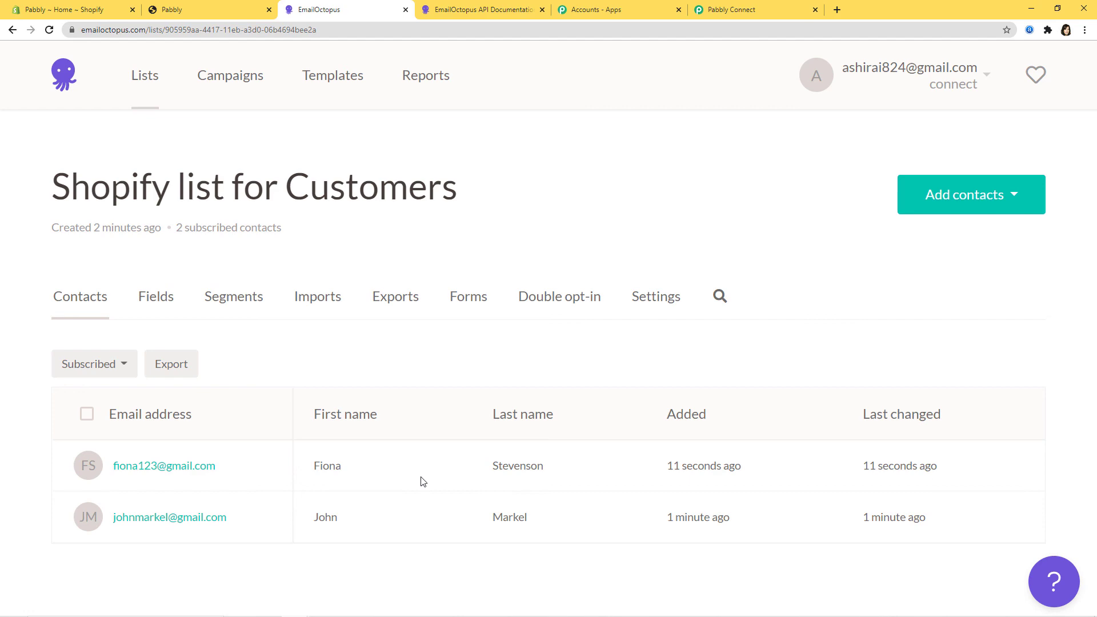
left_click(781, 8)
scroll(1022, 403, "up", 4)
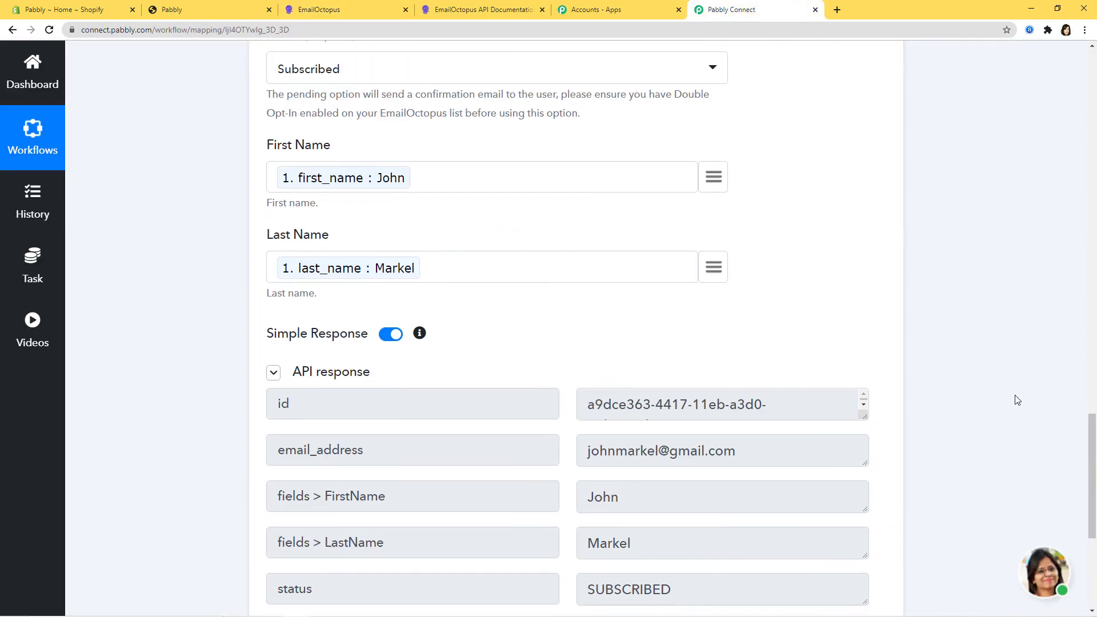
scroll(1016, 399, "up", 10)
scroll(911, 351, "up", 4)
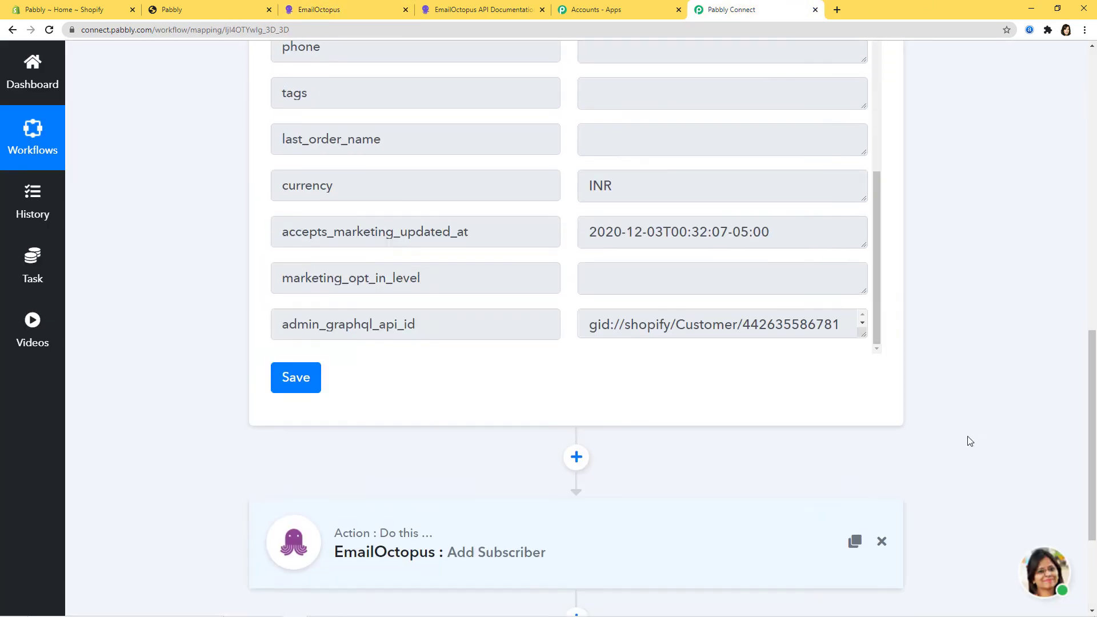
scroll(970, 437, "up", 15)
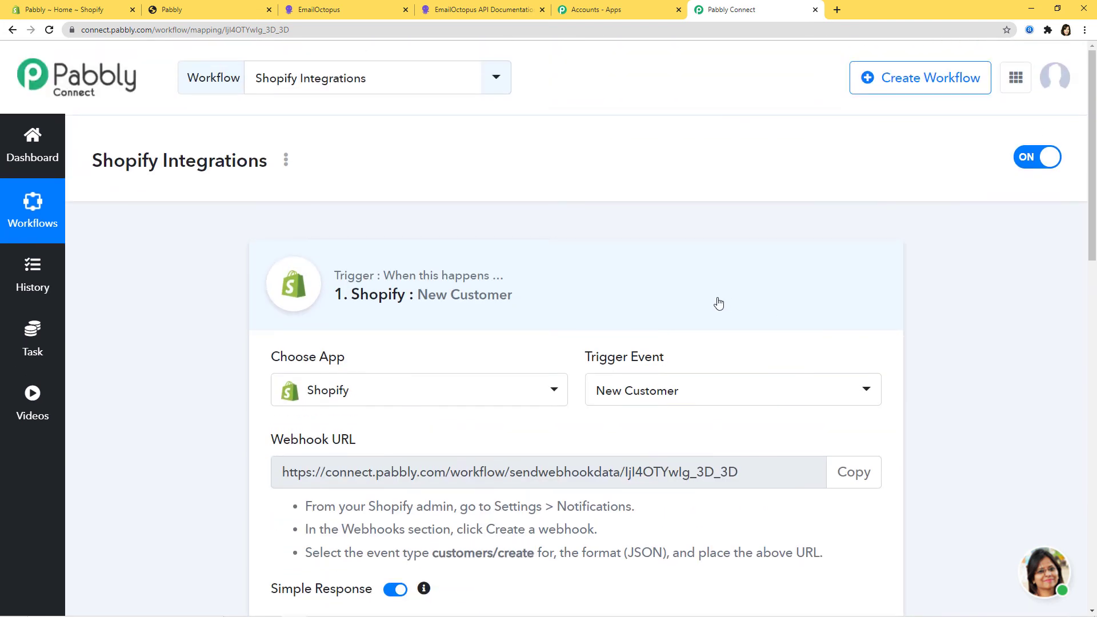
left_click(718, 304)
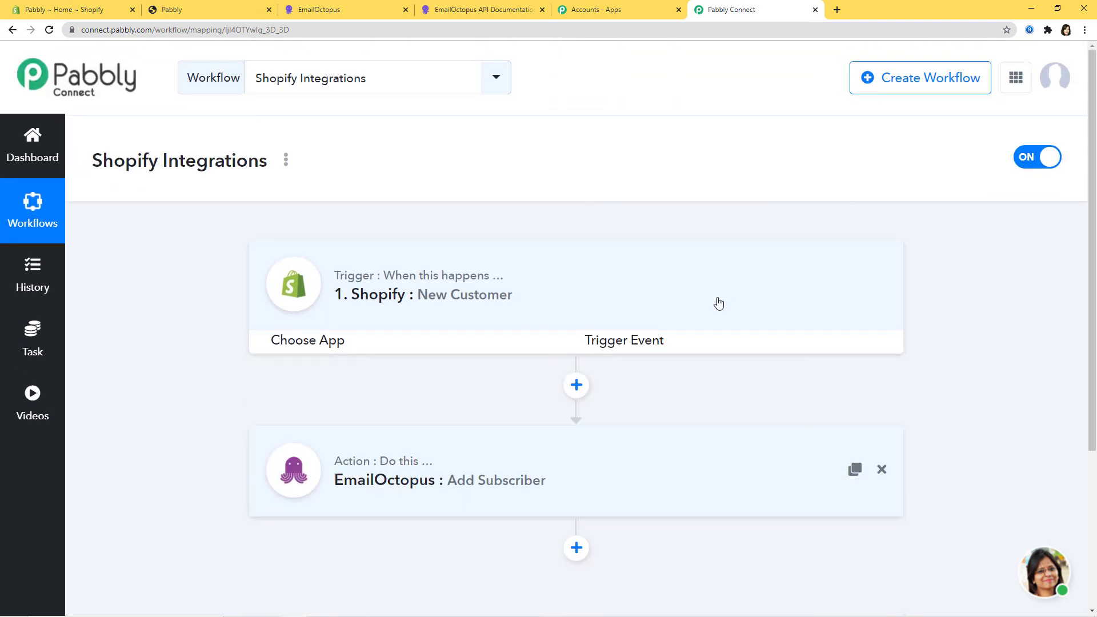